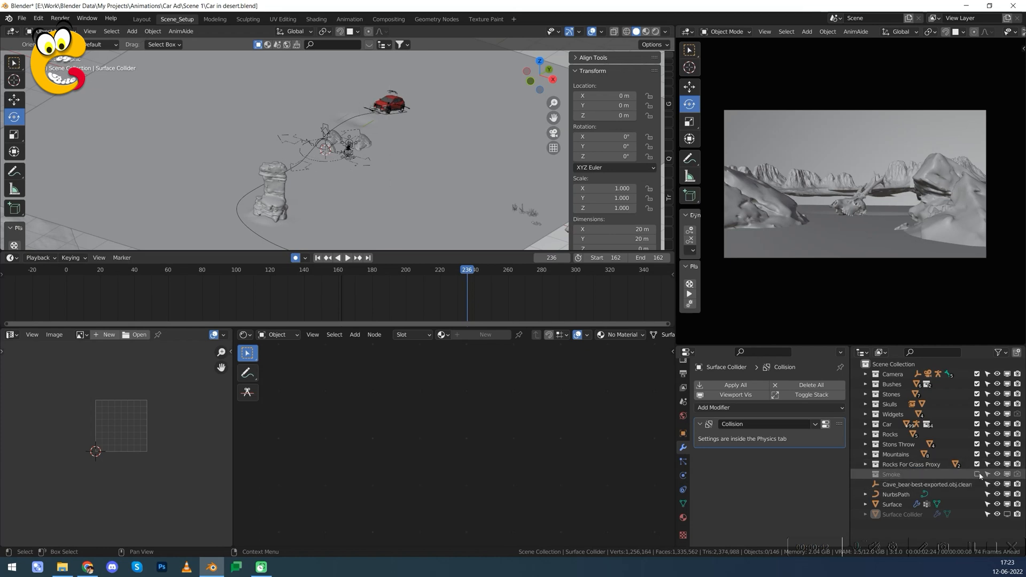
- Disable viewport visibility for every collection and object in the scene except the Surface plane
key("space")
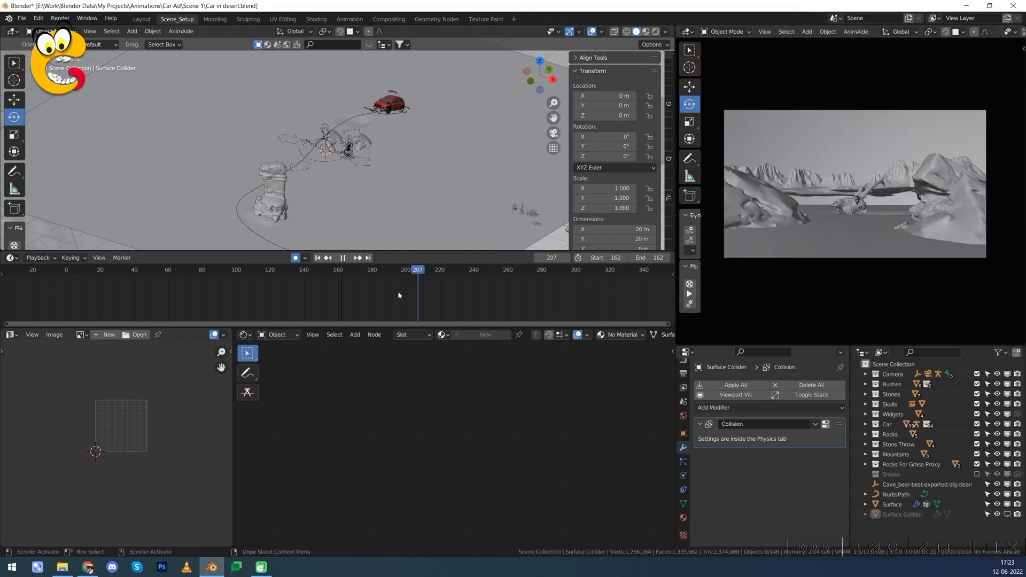
scroll(330, 162, "down", 6)
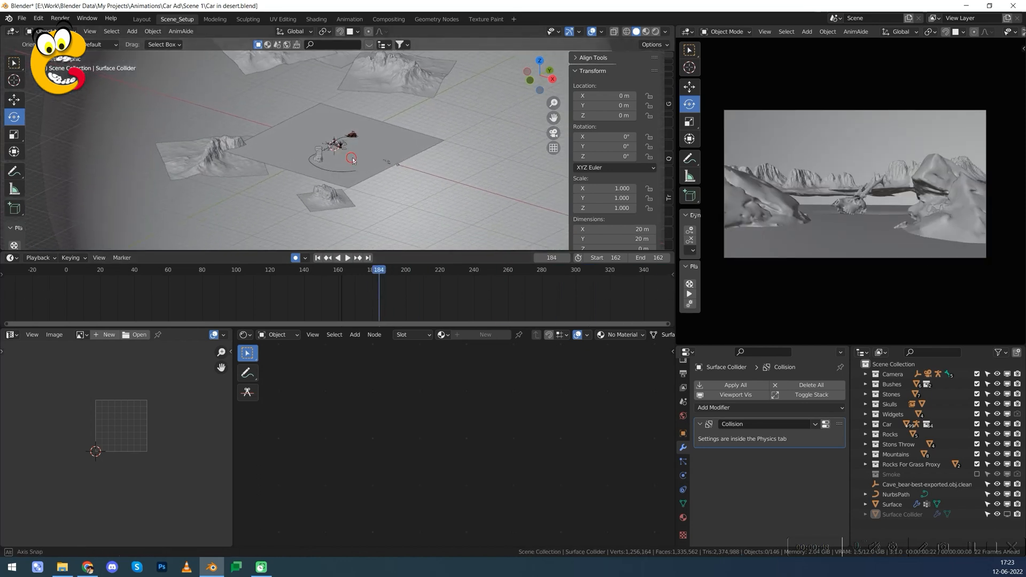
left_click_drag(1008, 388, 1009, 514)
middle_click_drag(445, 226, 323, 159)
left_click(892, 504)
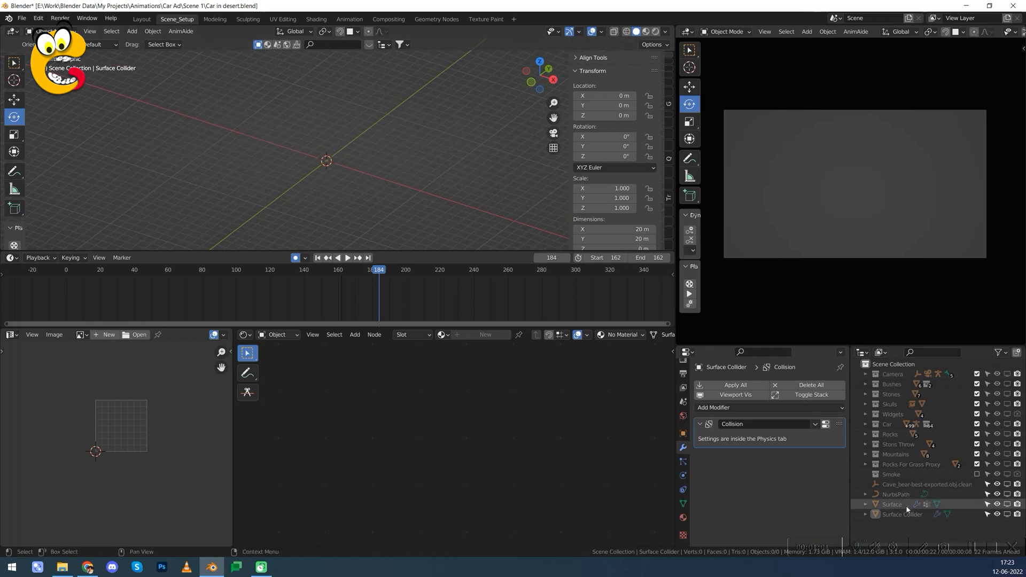
left_click(1008, 505)
- Select the Surface ground plane in the 3D viewport
middle_click_drag(354, 208, 344, 176)
left_click(368, 199)
scroll(332, 181, "up", 5)
scroll(363, 161, "down", 3)
middle_click_drag(369, 209, 368, 151)
scroll(364, 154, "up", 3)
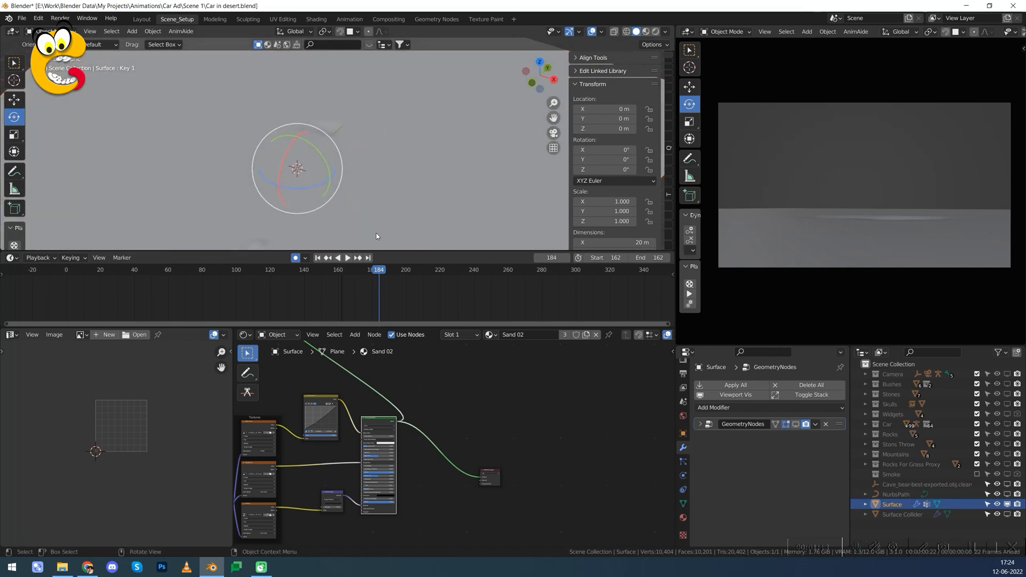
- Examine the complete Sand 02 shader node tree in an enlarged node editor, and restore the layout
scroll(395, 164, "down", 4)
scroll(481, 396, "down", 3)
scroll(538, 416, "down", 2)
middle_click_drag(393, 425, 533, 448)
left_click_drag(533, 448, 536, 443, "ctrl+alt")
left_click_drag(401, 427, 435, 422, "alt")
key("ctrl+space")
left_click_drag(516, 345, 552, 320, "ctrl+alt")
left_click_drag(582, 371, 645, 363, "alt")
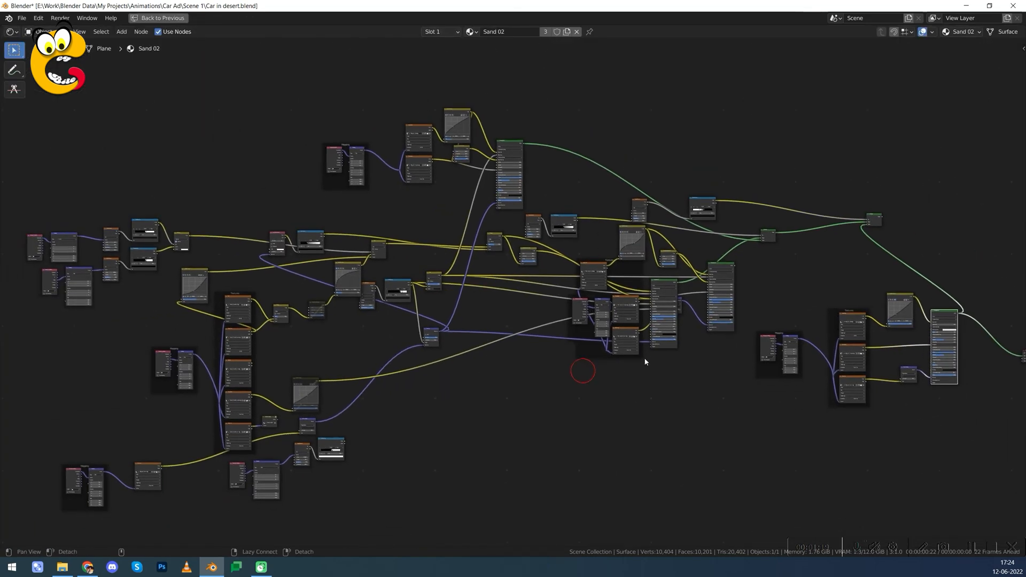
scroll(629, 388, "down", 2)
key("ctrl+space")
- Switch the 3D viewport to rendered shading, clear the selection and look through the scene camera
key("z")
left_click(344, 79)
key("alt+a")
left_click_drag(424, 146, 421, 152, "alt")
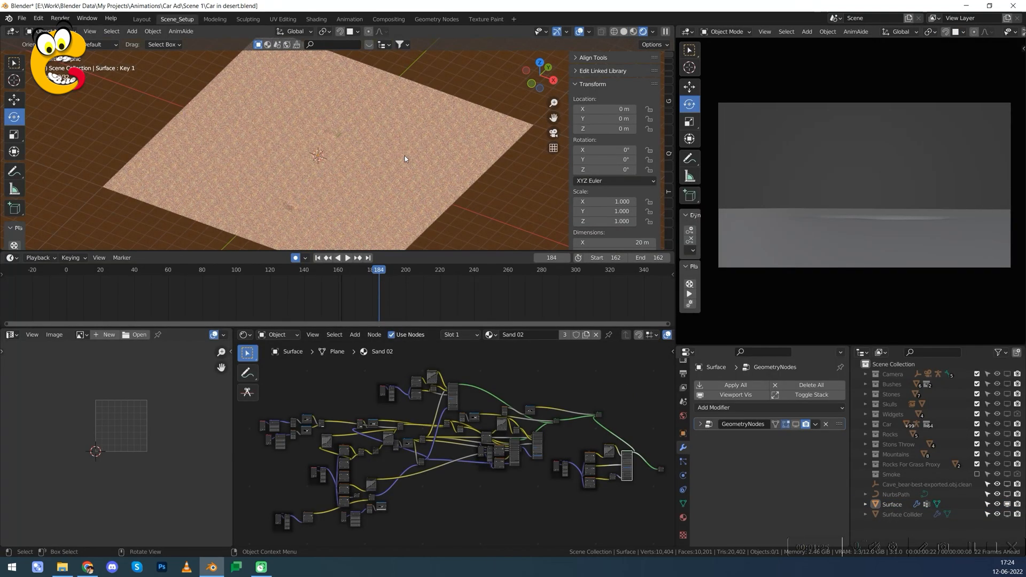
key("KP_0")
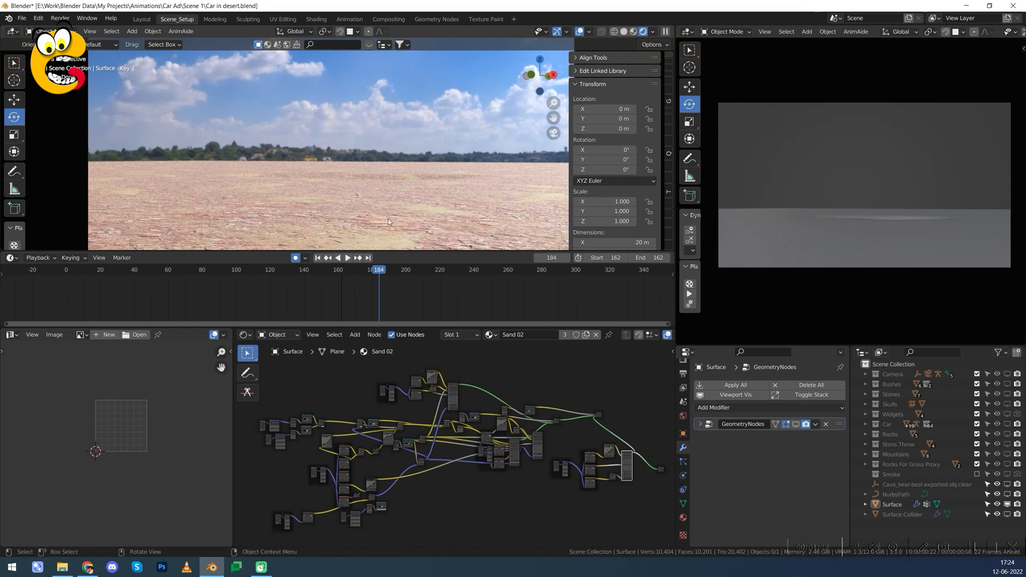
- Preview the uppermost Principled BSDF of the Sand 02 node tree on the ground plane
key("ctrl+space")
scroll(504, 384, "down", 1)
left_click_drag(504, 385, 456, 371, "alt")
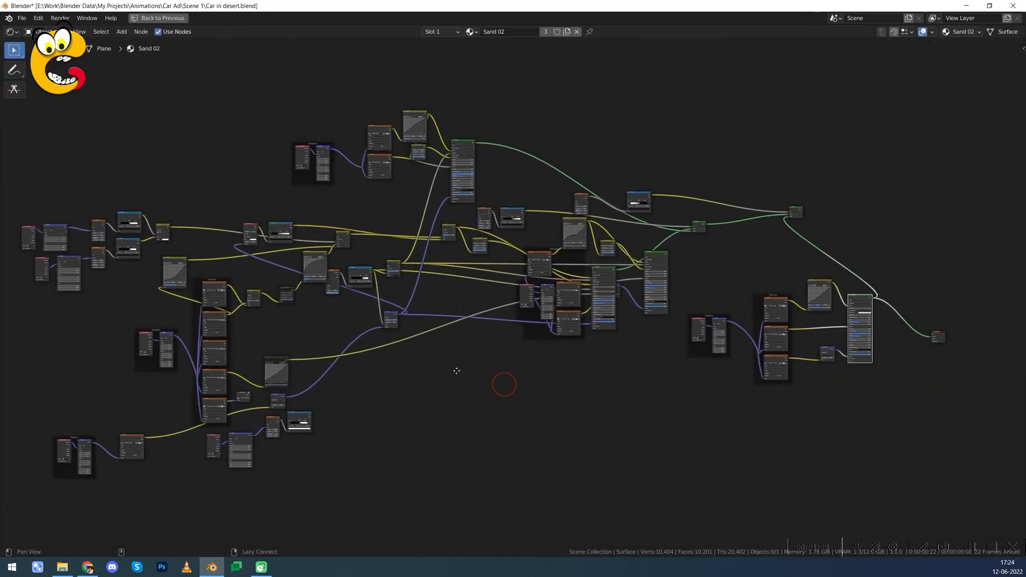
key("ctrl+space")
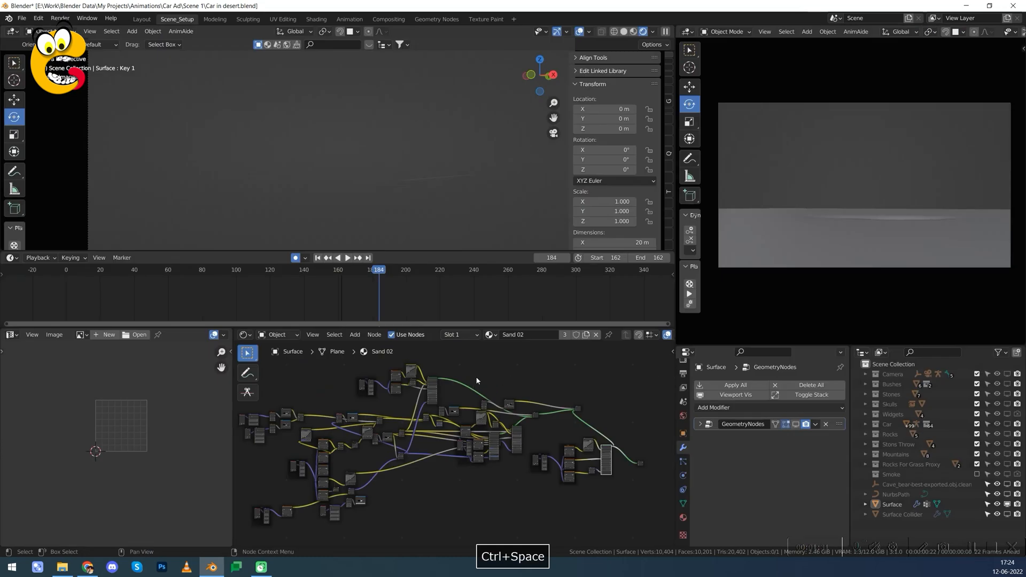
scroll(427, 418, "up", 2)
scroll(427, 419, "up", 6)
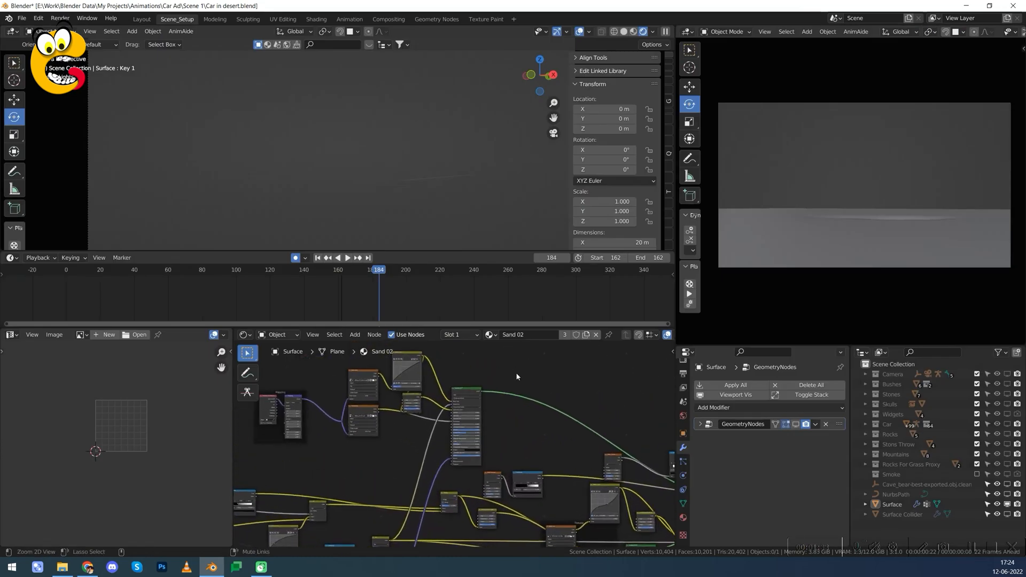
left_click(448, 398, "ctrl+shift")
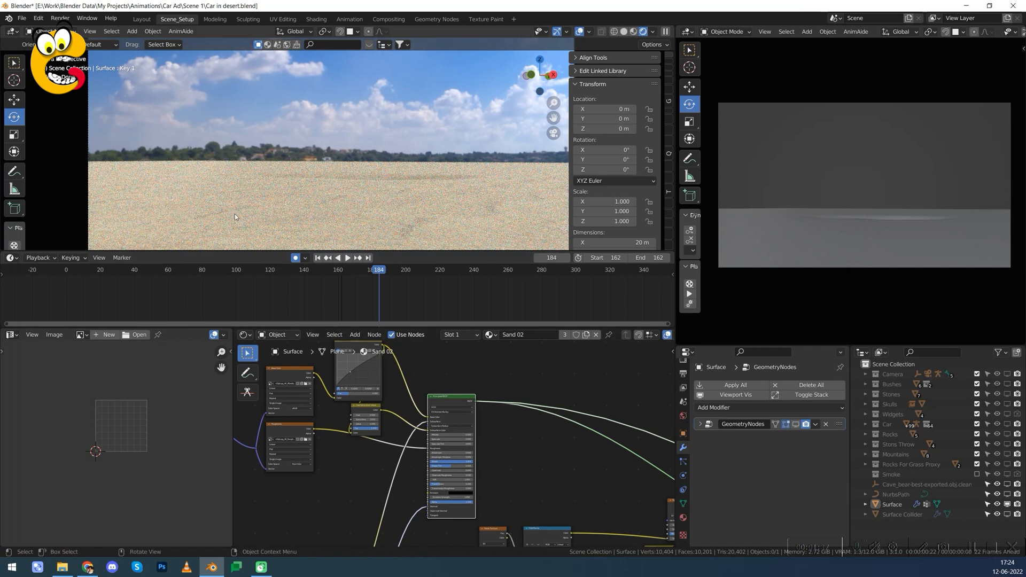
- Preview both neighbouring Principled BSDF shaders of the central node cluster one after the other
scroll(485, 428, "down", 3)
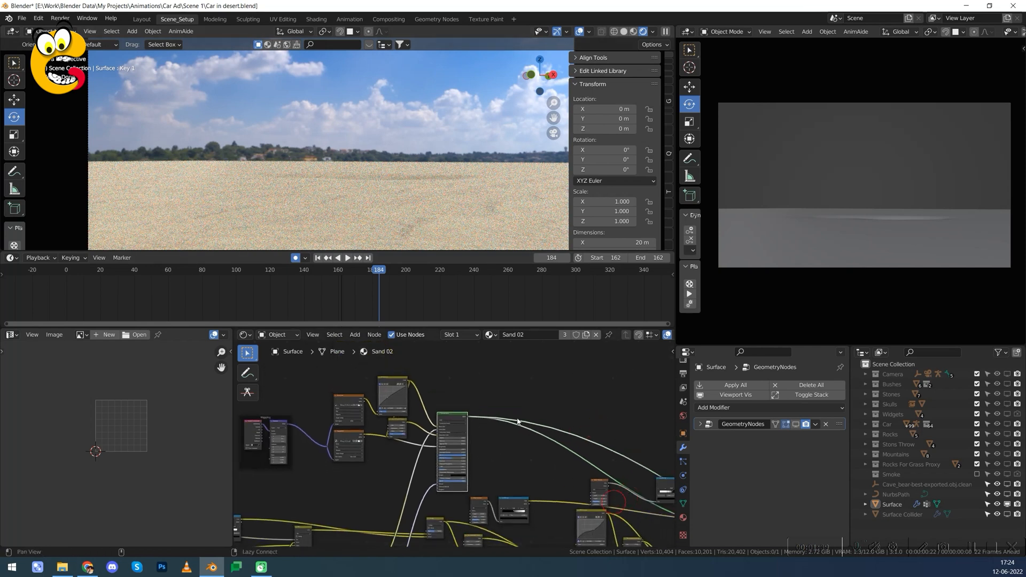
middle_click_drag(579, 424, 543, 448)
left_click_drag(544, 448, 836, 407, "alt")
left_click_drag(411, 422, 339, 428, "ctrl+alt")
left_click_drag(621, 489, 482, 468, "alt")
scroll(481, 470, "up", 4)
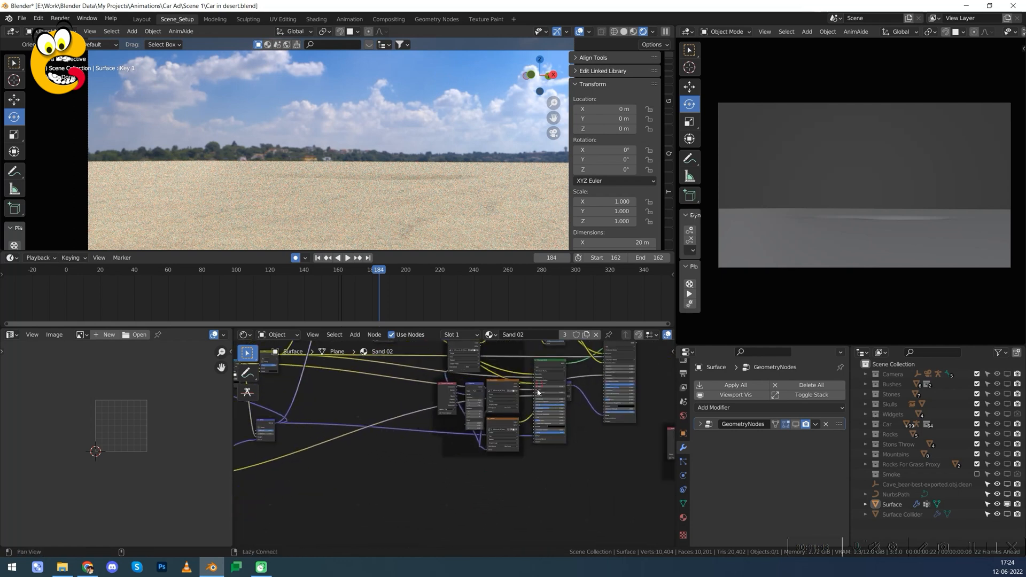
left_click(523, 410, "ctrl+shift")
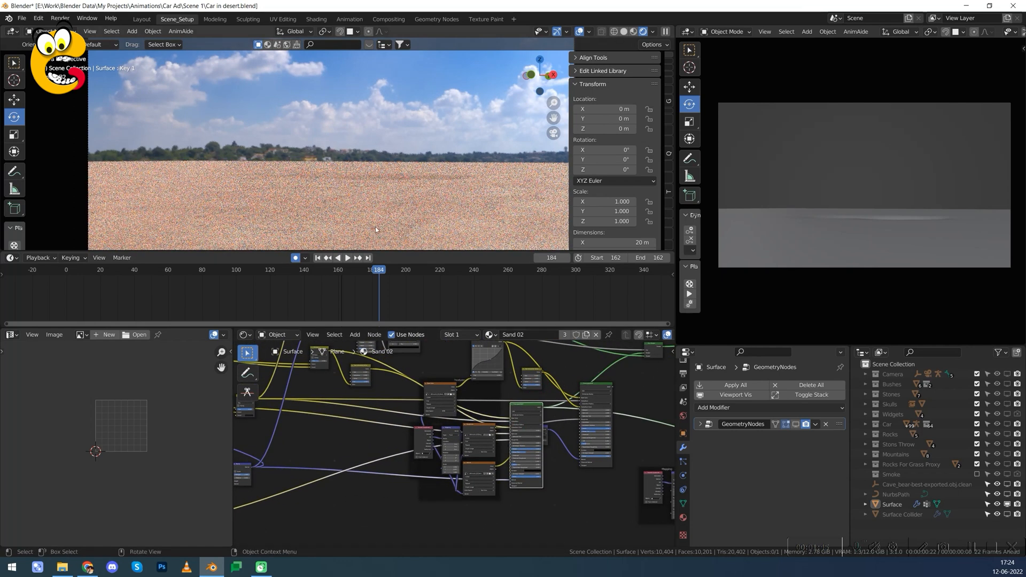
middle_click_drag(582, 389, 539, 415)
left_click(540, 412, "ctrl+shift")
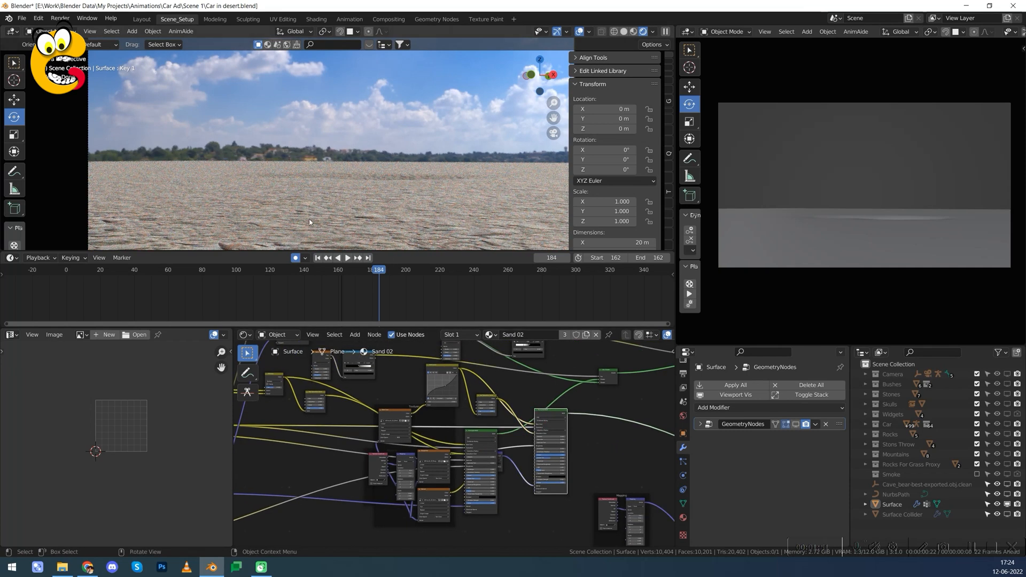
- Preview the separate Principled BSDF nearest the Material Output on the ground plane
scroll(465, 427, "down", 3)
middle_click_drag(658, 481, 478, 462)
scroll(478, 462, "up", 3)
scroll(479, 465, "up", 1)
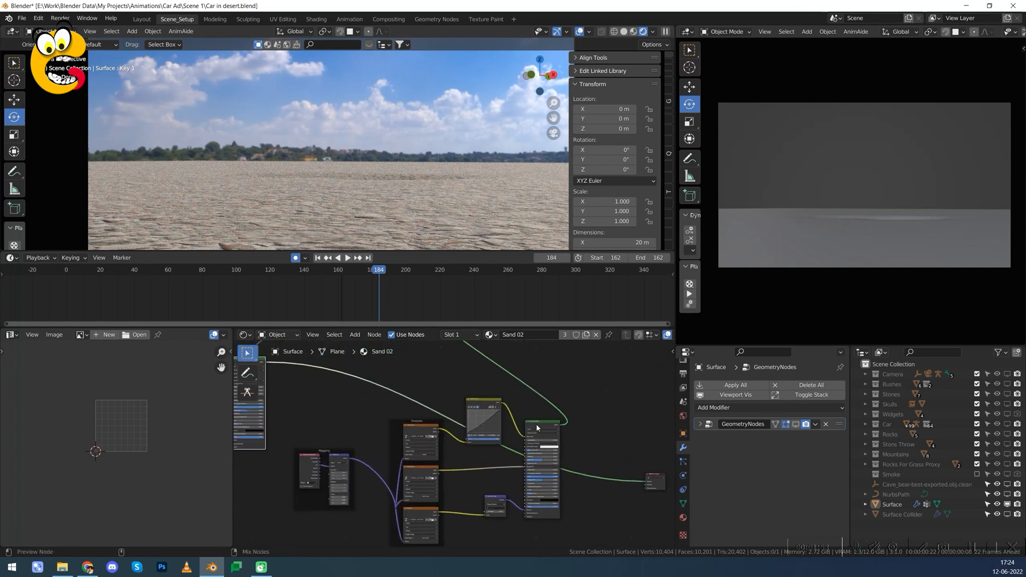
left_click(537, 425, "ctrl+shift")
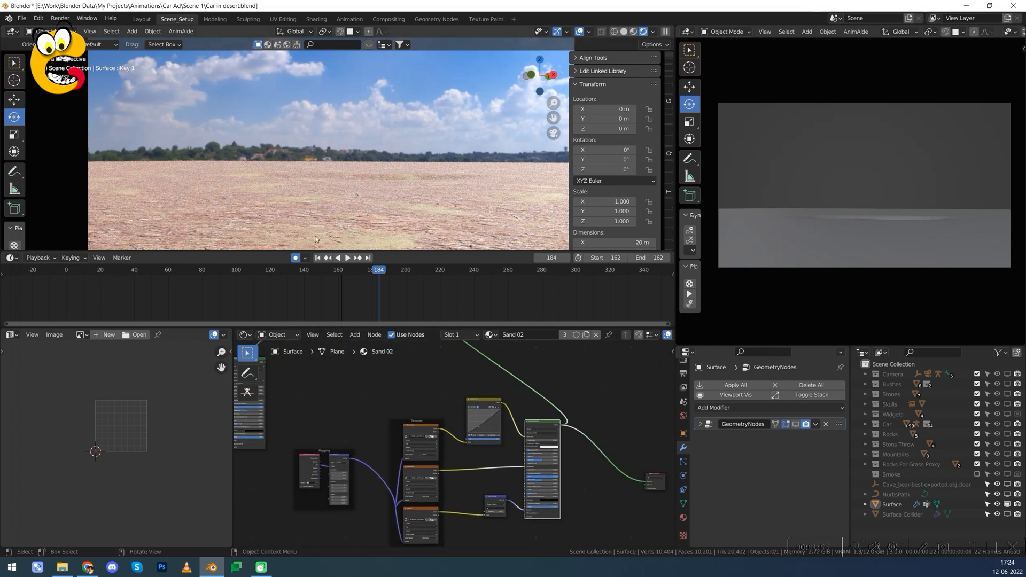
- Preview the Principled BSDF at the right end of the central node cluster again
scroll(486, 400, "down", 4)
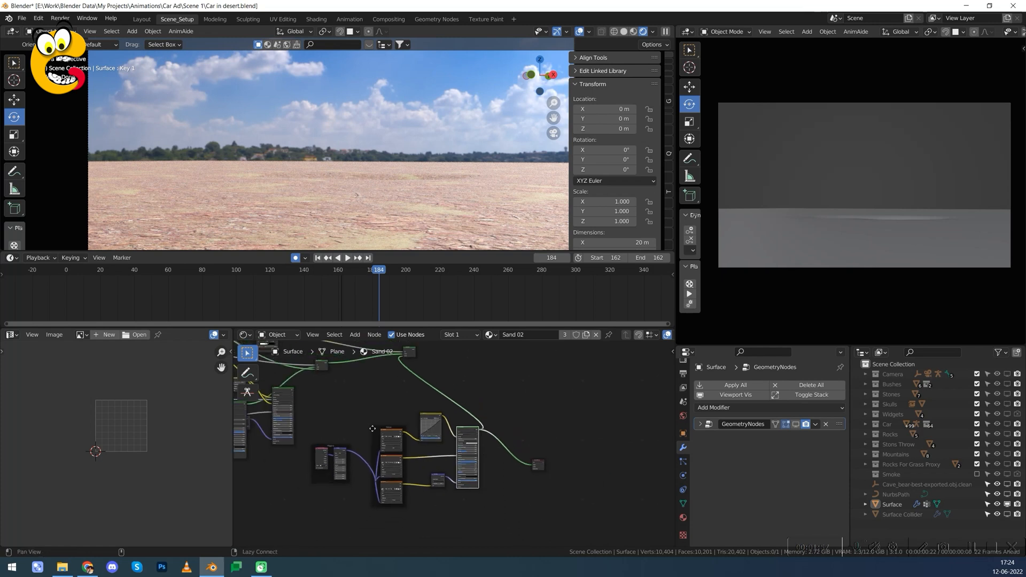
scroll(335, 421, "down", 3)
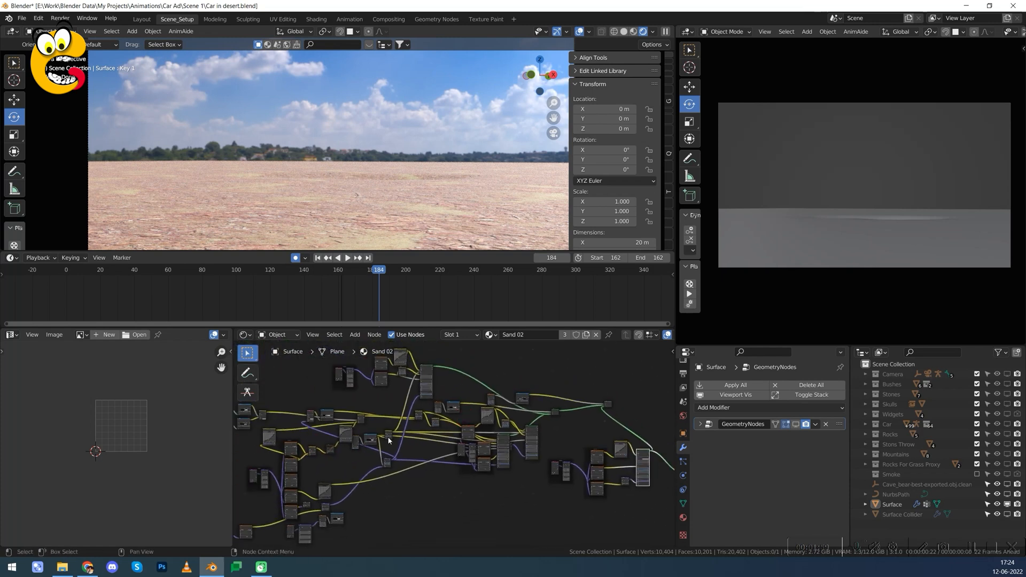
scroll(431, 461, "down", 1)
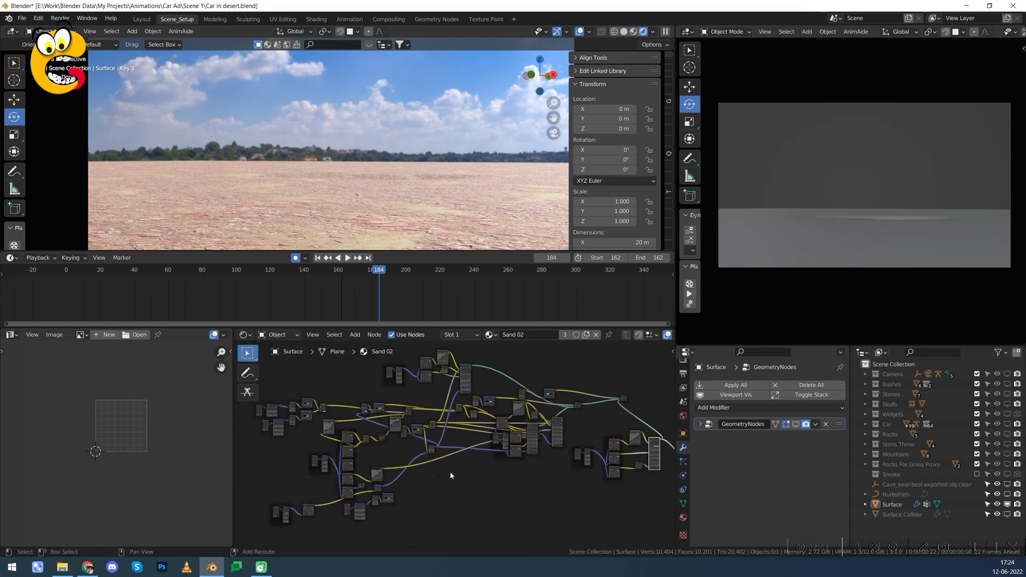
middle_click_drag(451, 474, 407, 501)
scroll(481, 513, "up", 6)
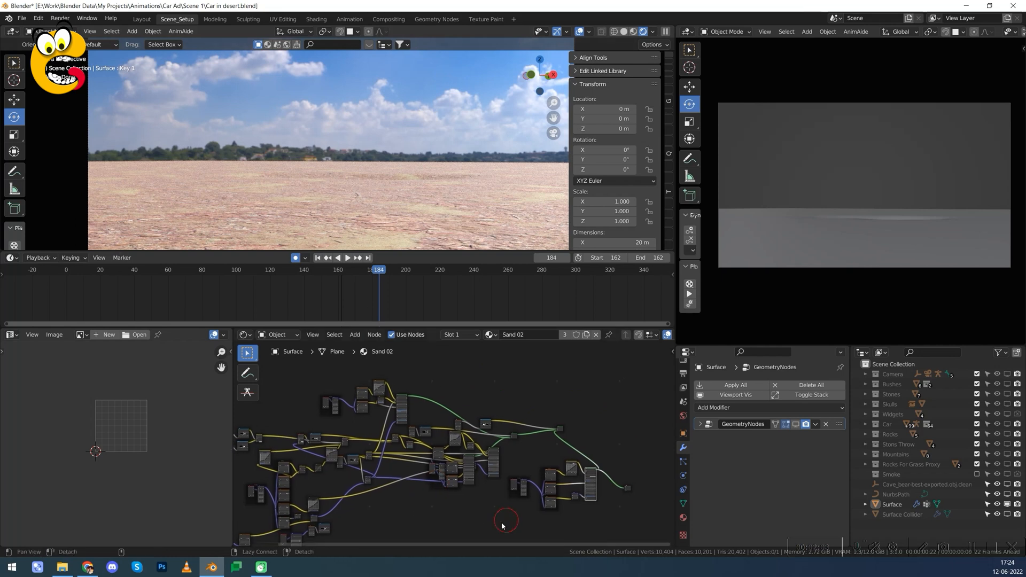
left_click(515, 426, "ctrl+shift")
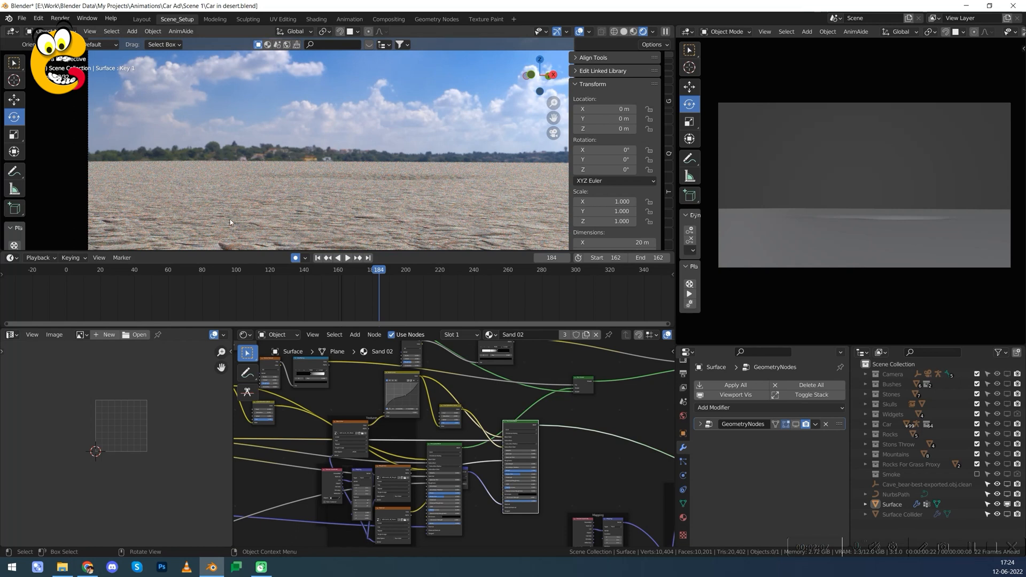
- Return the preview to the Principled BSDF nearest the Material Output
scroll(604, 473, "down", 3)
middle_click_drag(604, 474, 396, 428)
scroll(420, 434, "down", 2)
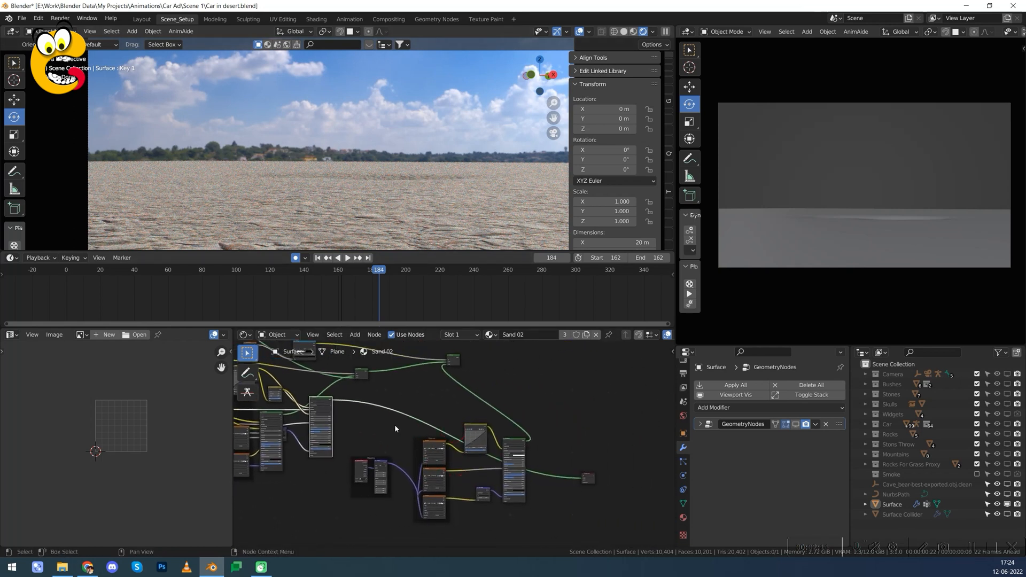
left_click(509, 443, "ctrl+shift")
- Examine the texture and mask nodes feeding the Sand 02 shaders and the mix nodes that combine them
scroll(510, 443, "down", 2)
middle_click_drag(272, 478, 531, 483)
scroll(432, 485, "down", 2)
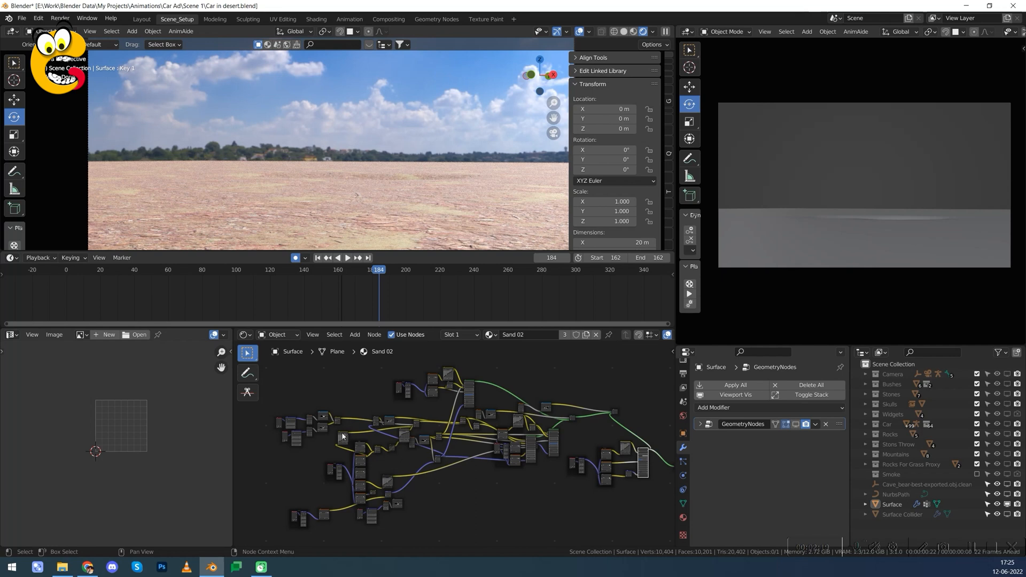
left_click_drag(269, 409, 482, 537)
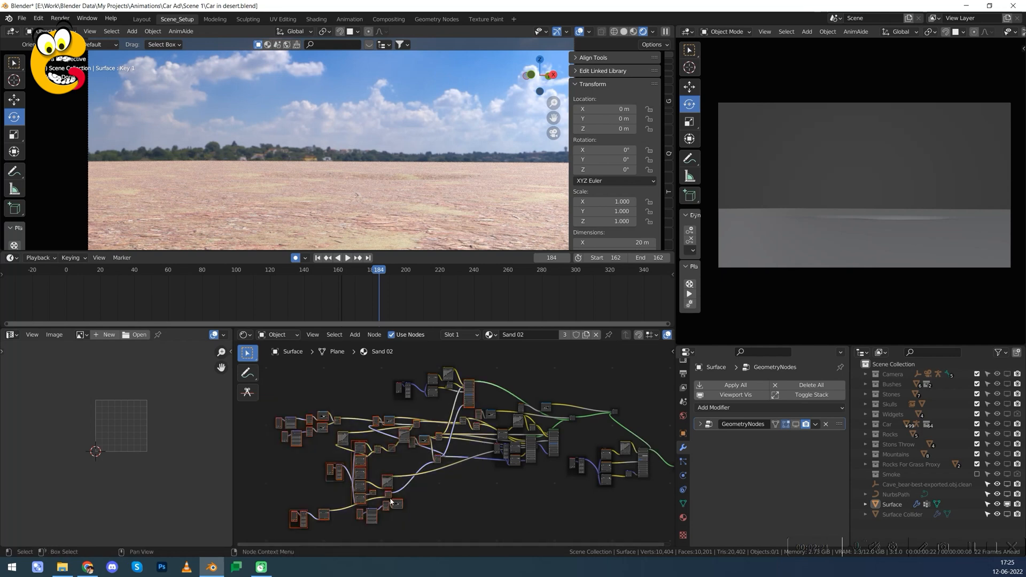
left_click(517, 505)
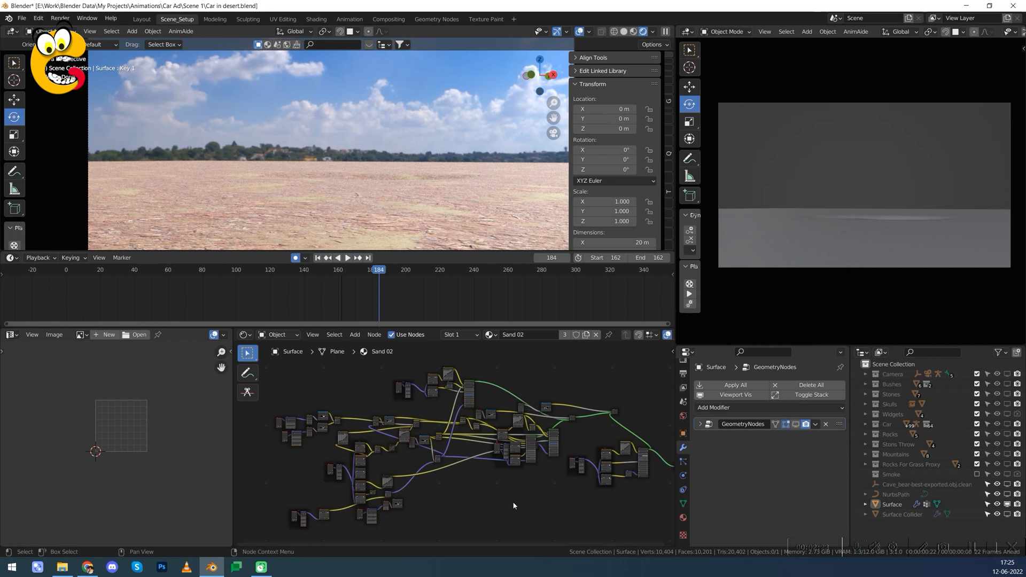
scroll(514, 506, "up", 1)
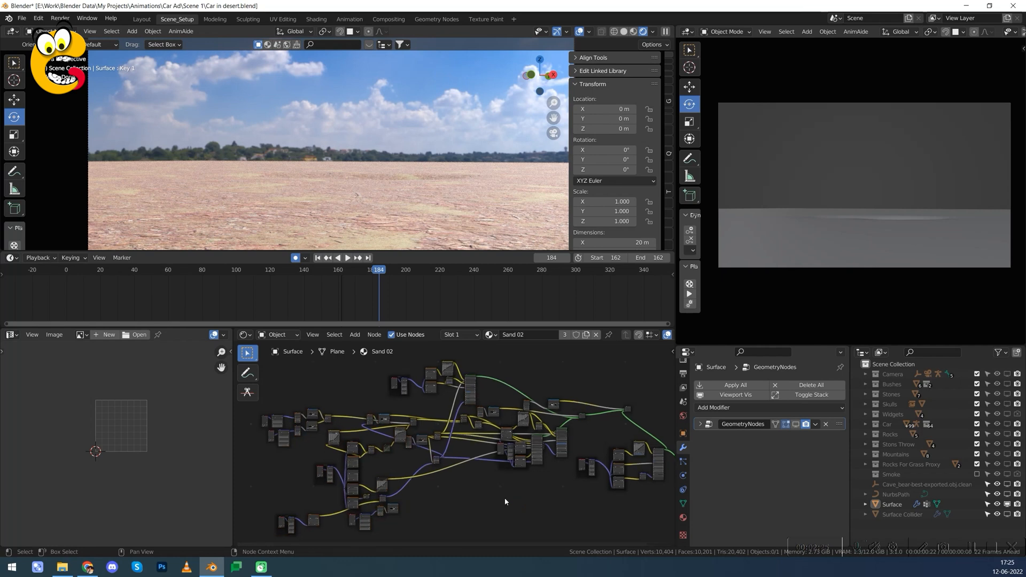
middle_click_drag(530, 503, 507, 506)
scroll(481, 503, "up", 1)
scroll(436, 498, "down", 2)
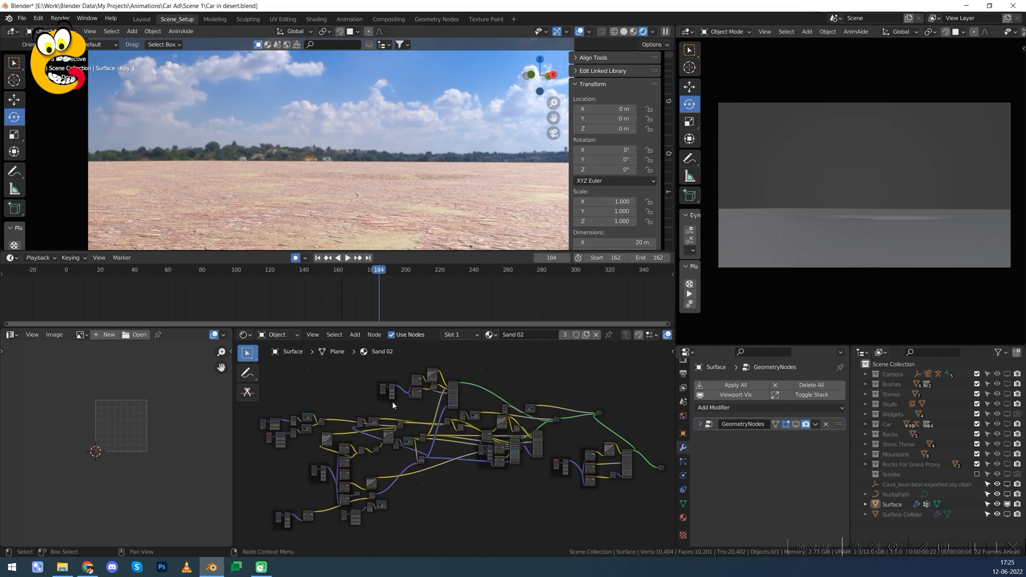
middle_click_drag(531, 502, 515, 453, "ctrl")
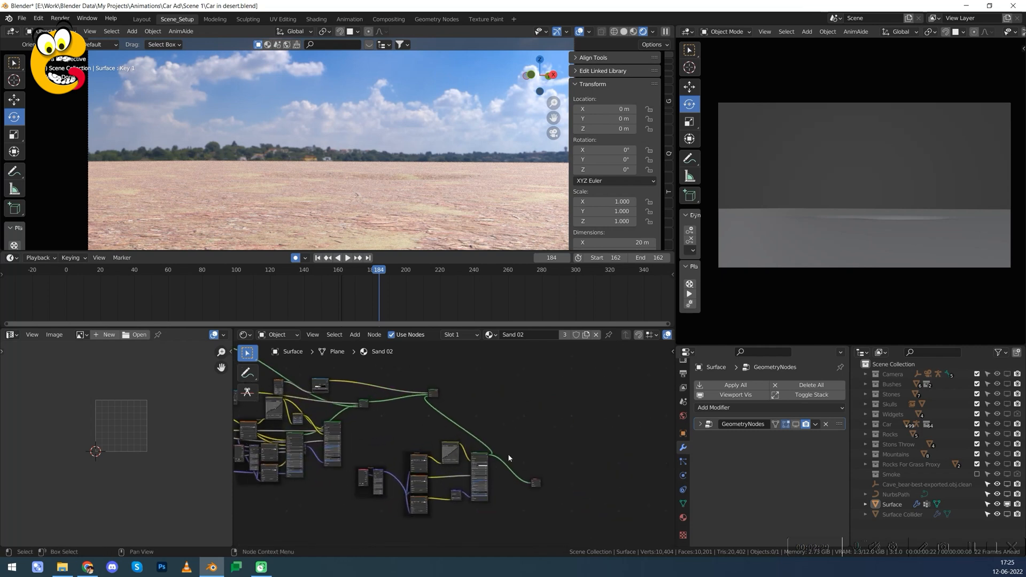
scroll(466, 416, "up", 3)
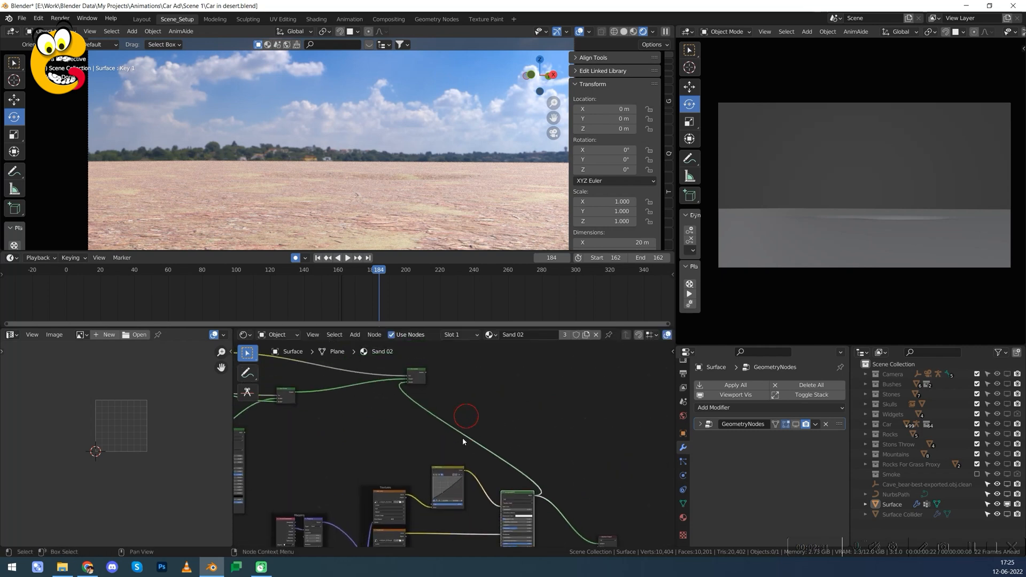
- Connect the final Mix Shader to the Material Output, and move the output and lower Principled BSDF nodes slightly upward
left_click_drag(529, 412, 597, 491)
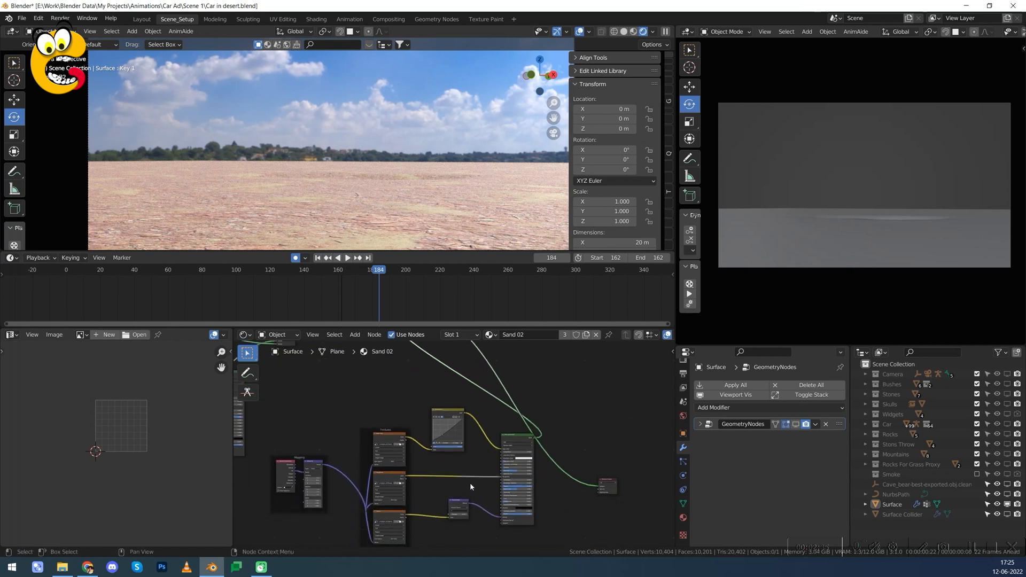
middle_click_drag(469, 395, 489, 431)
left_click_drag(628, 541, 631, 450)
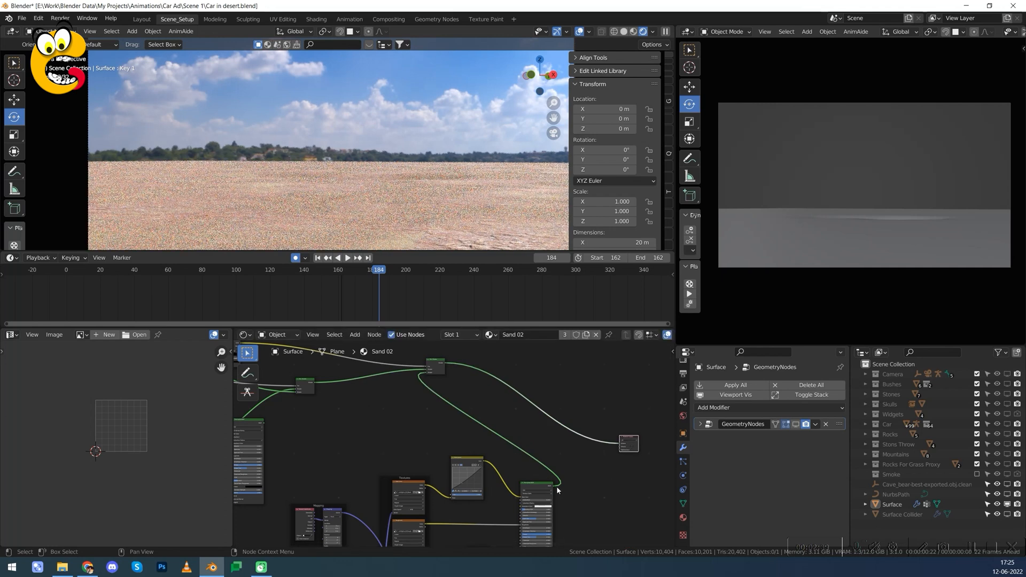
left_click_drag(532, 486, 532, 471)
key("alt+a")
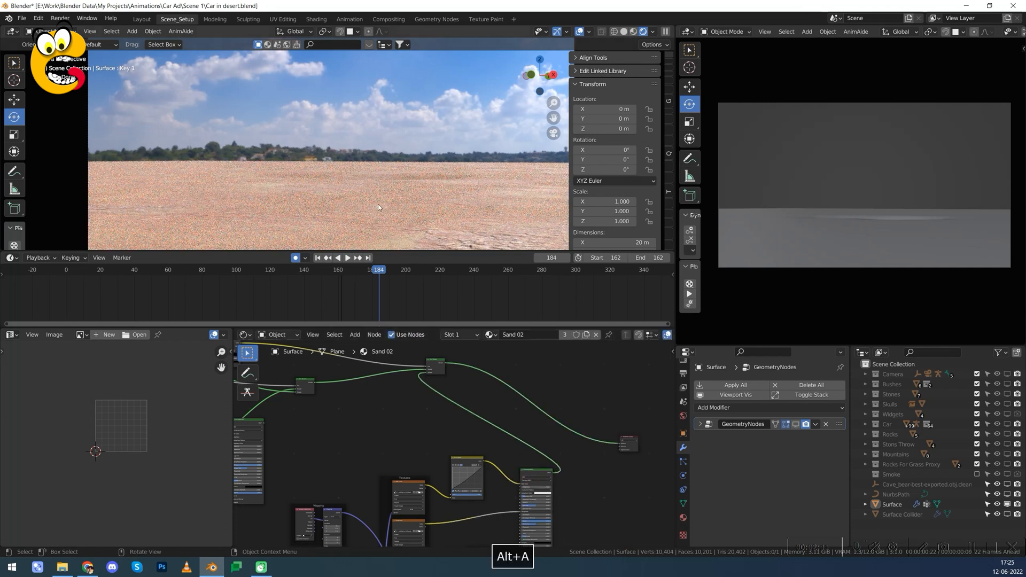
- Switch the 3D viewport to solid shading and leave the camera view
key("z")
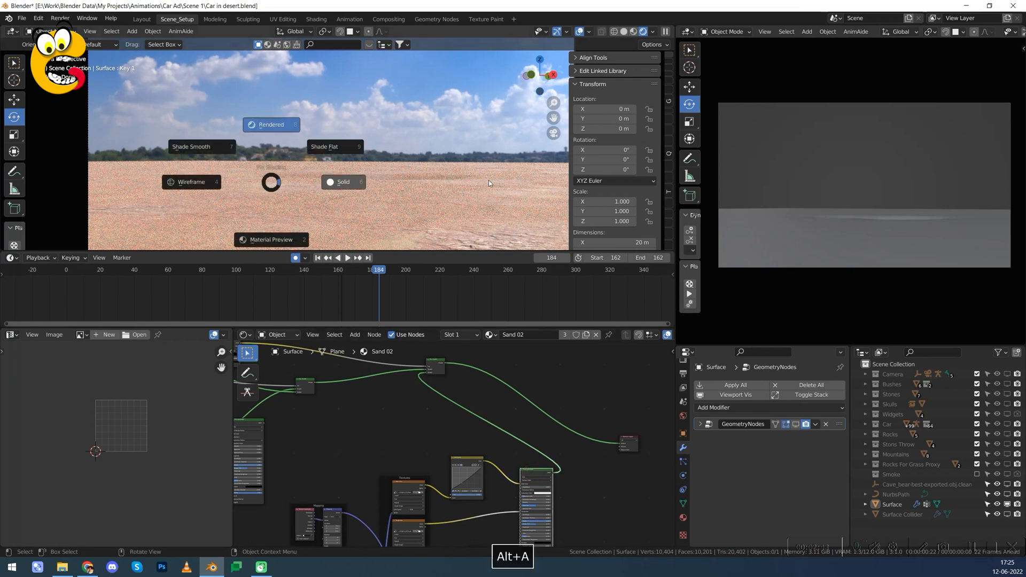
left_click(489, 181)
key("alt+a")
key("KP_0")
- Reselect the Surface ground plane and frame it from an angled view above
scroll(488, 182, "down", 1)
middle_click_drag(488, 184, 382, 127)
left_click(351, 170)
middle_click_drag(324, 170, 337, 173)
key("alt+a")
left_click(322, 168)
scroll(337, 182, "up", 2)
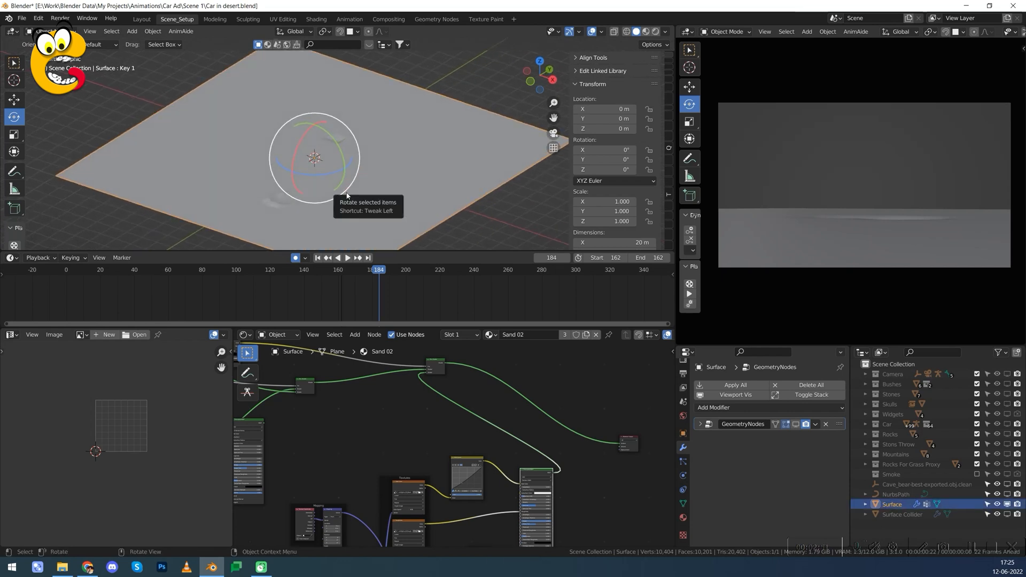
- Show the Surface plane's Geometry Nodes tree in the node editor, frame all its nodes and look it over enlarged
scroll(347, 196, "up", 2)
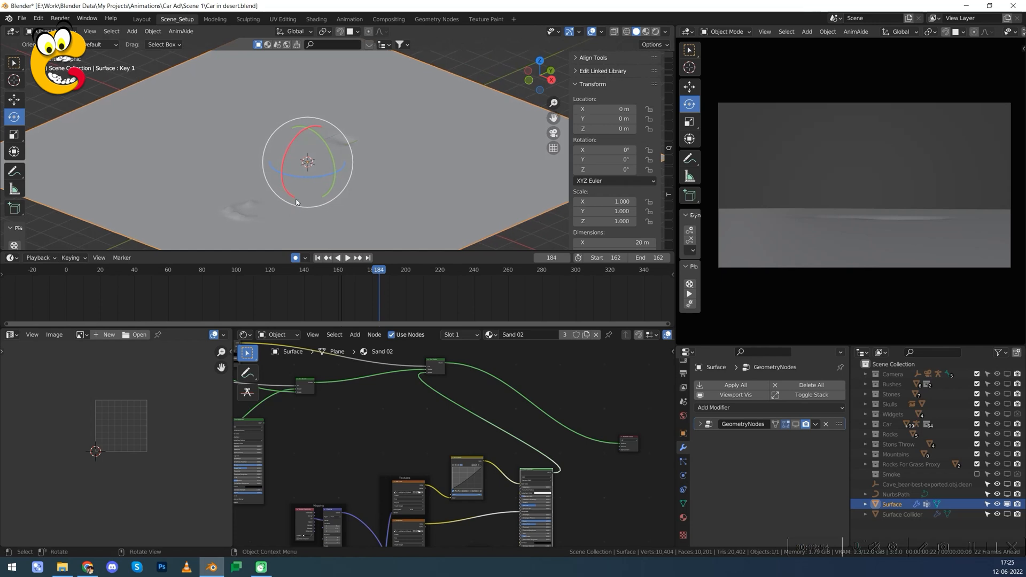
key("alt+a")
left_click(387, 186)
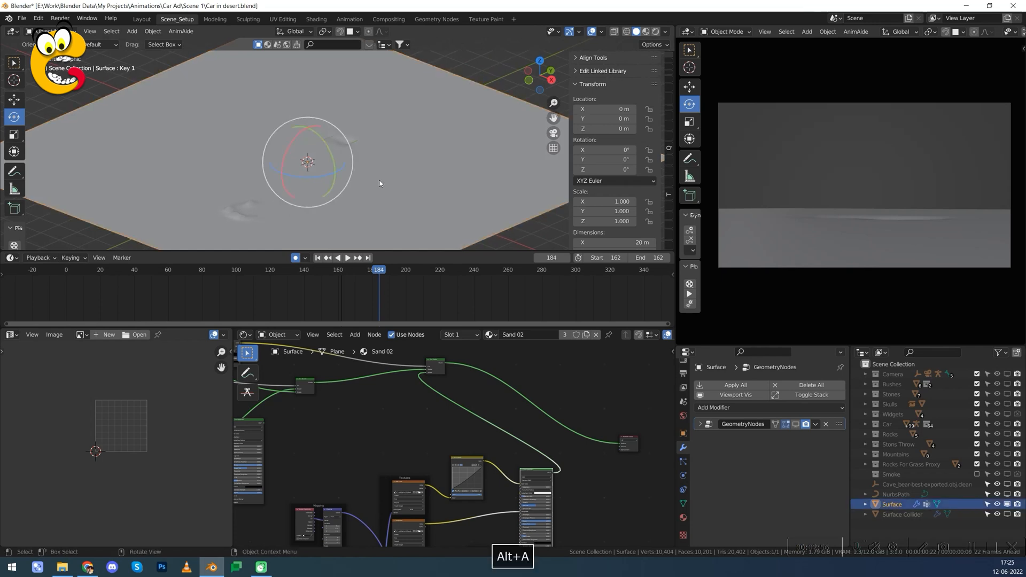
left_click(244, 335)
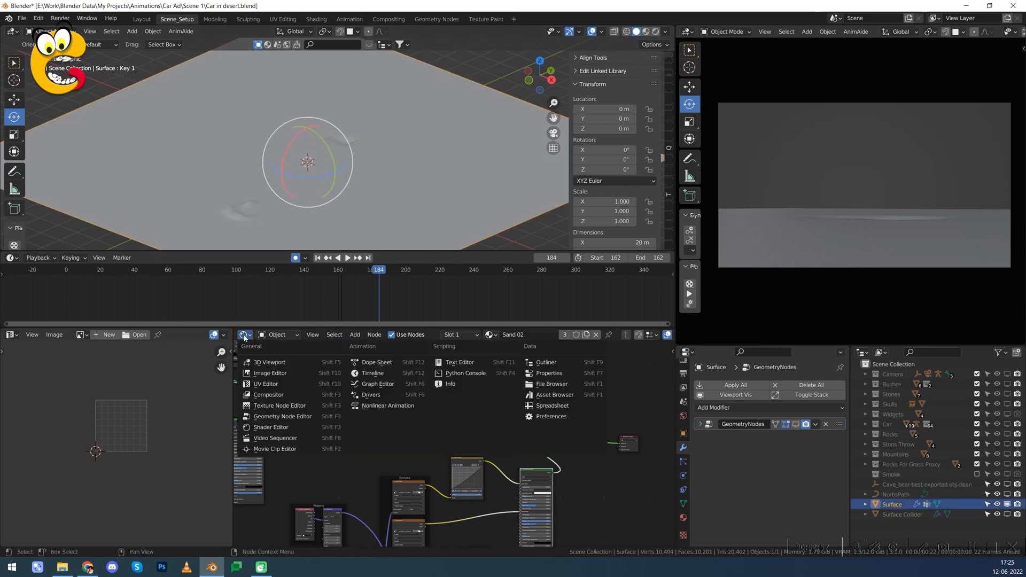
left_click(274, 417)
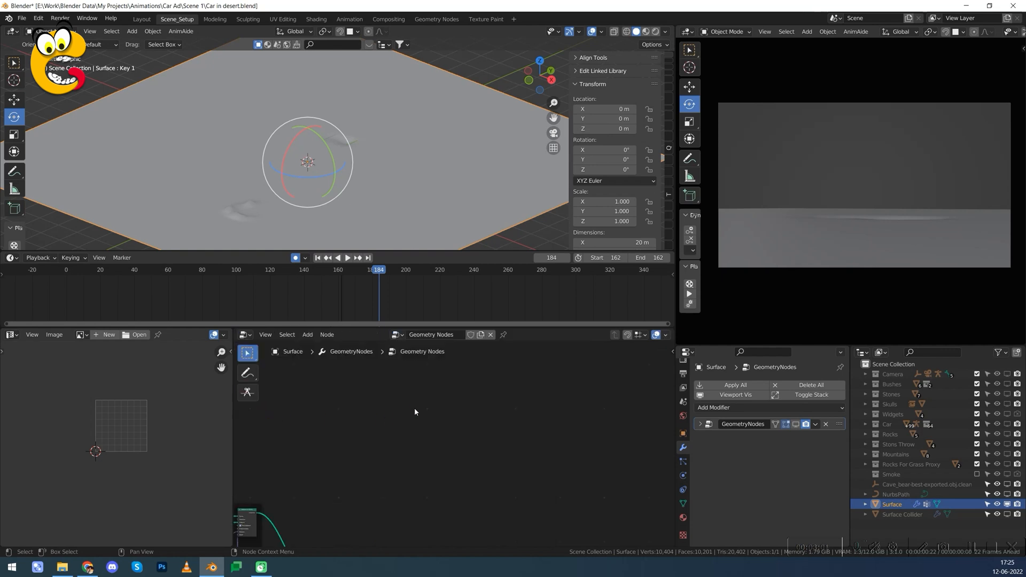
key("Home")
key("ctrl+space")
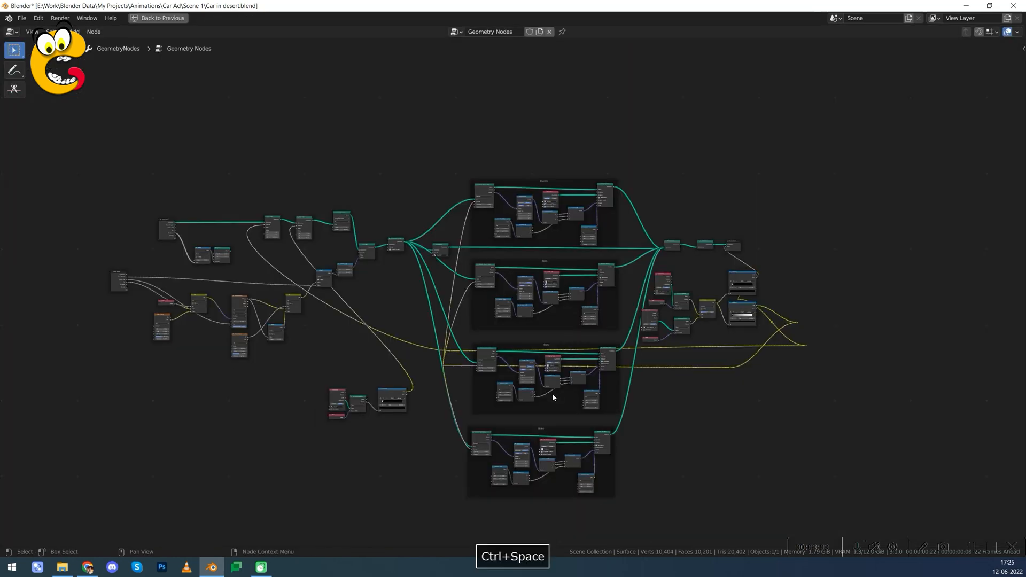
left_click_drag(401, 381, 450, 346, "alt")
left_click_drag(52, 124, 906, 517)
key("ctrl+space")
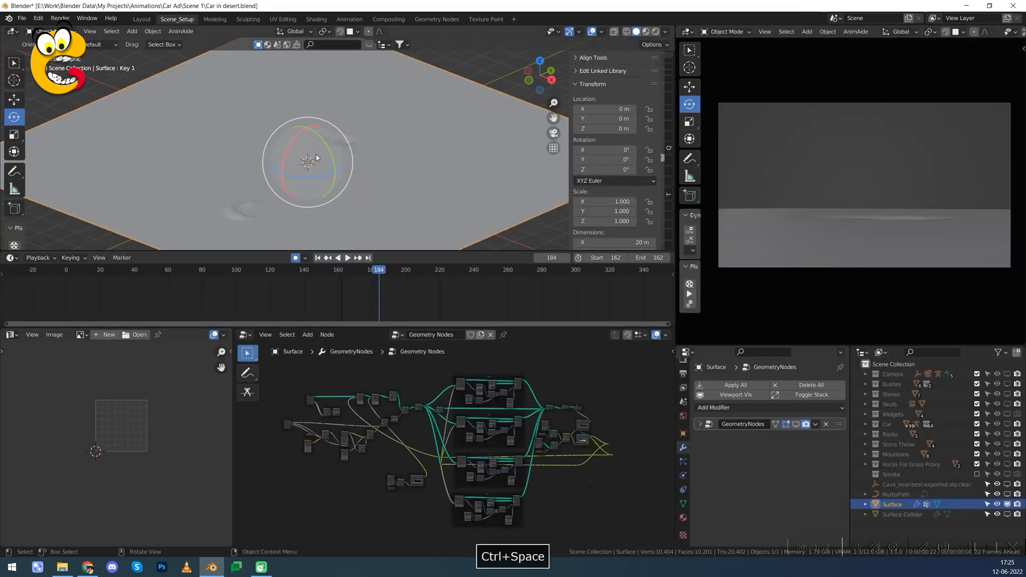
- Clear the selection and examine the Surface's dunes and scattered objects in the enlarged 3D view
scroll(412, 425, "up", 1)
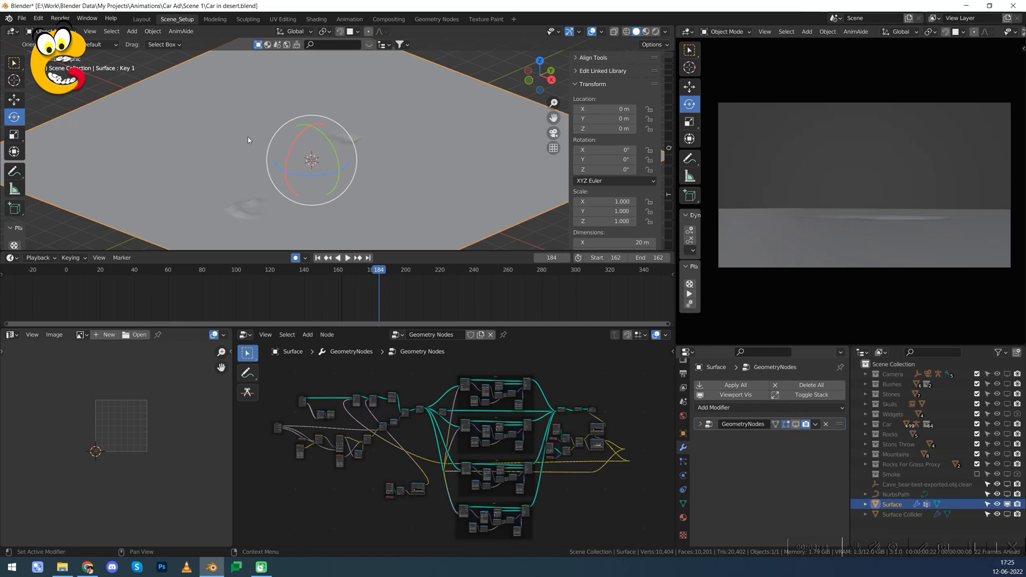
key("alt+a")
key("ctrl+space")
middle_click_drag(419, 230, 554, 317)
key("ctrl+space")
middle_click_drag(352, 196, 407, 177)
scroll(557, 427, "up", 1)
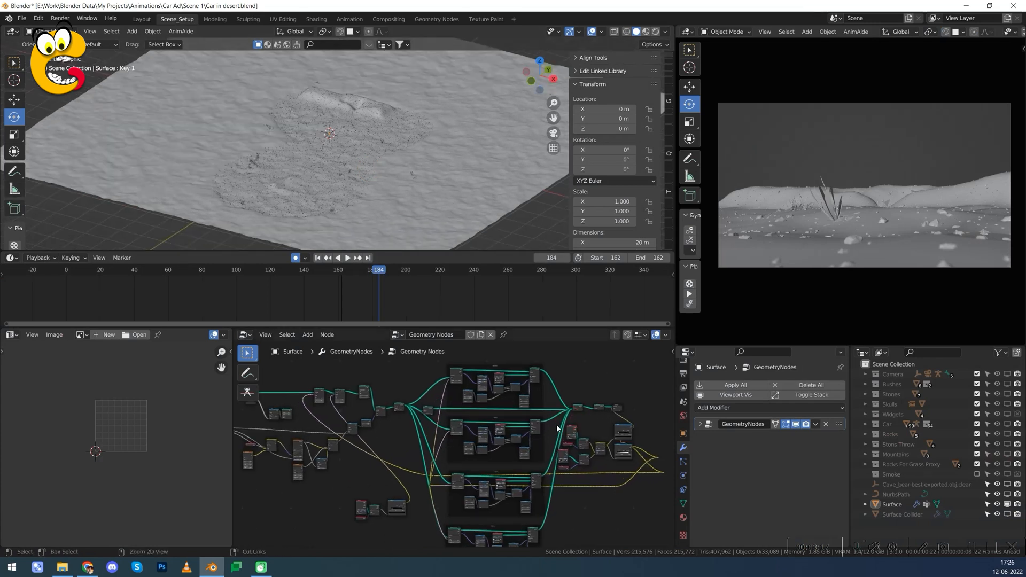
- Move the Bushes frame slightly upward in the geometry node tree and examine its scatter nodes
scroll(566, 411, "up", 6)
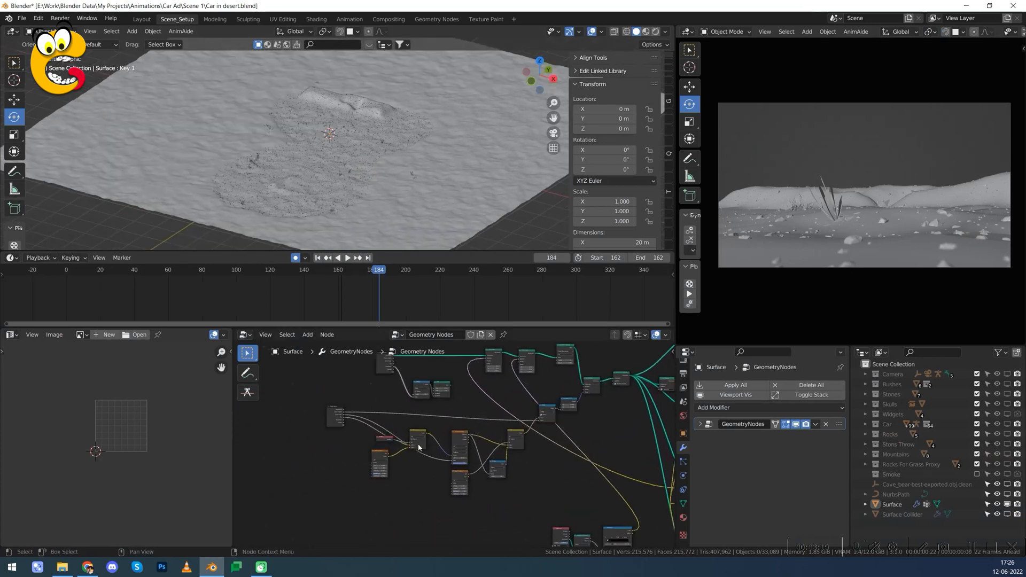
key("ctrl+space")
middle_click_drag(553, 413, 560, 74)
left_click_drag(478, 184, 488, 159)
scroll(527, 221, "down", 3)
key("ctrl+space")
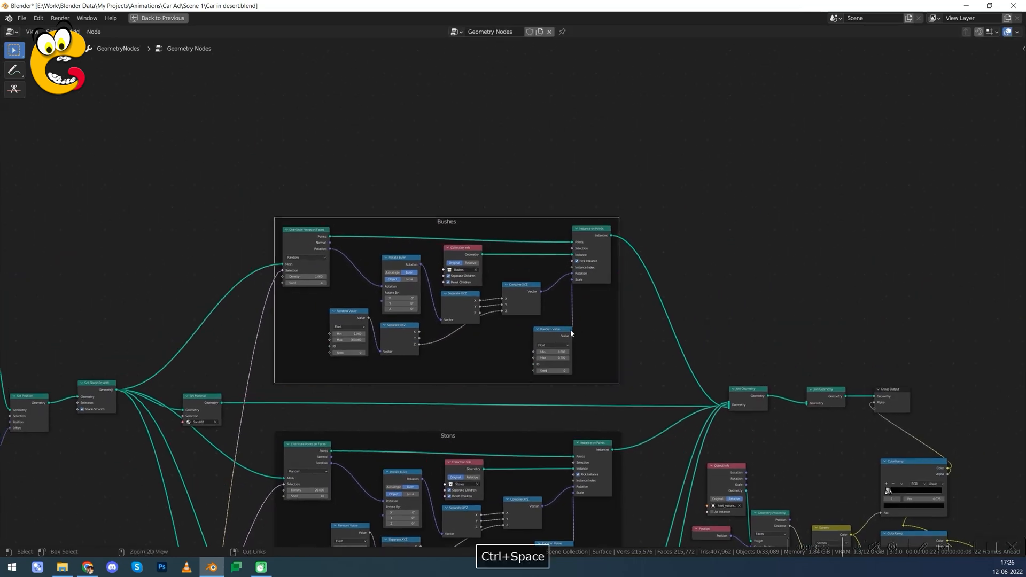
scroll(443, 437, "up", 3)
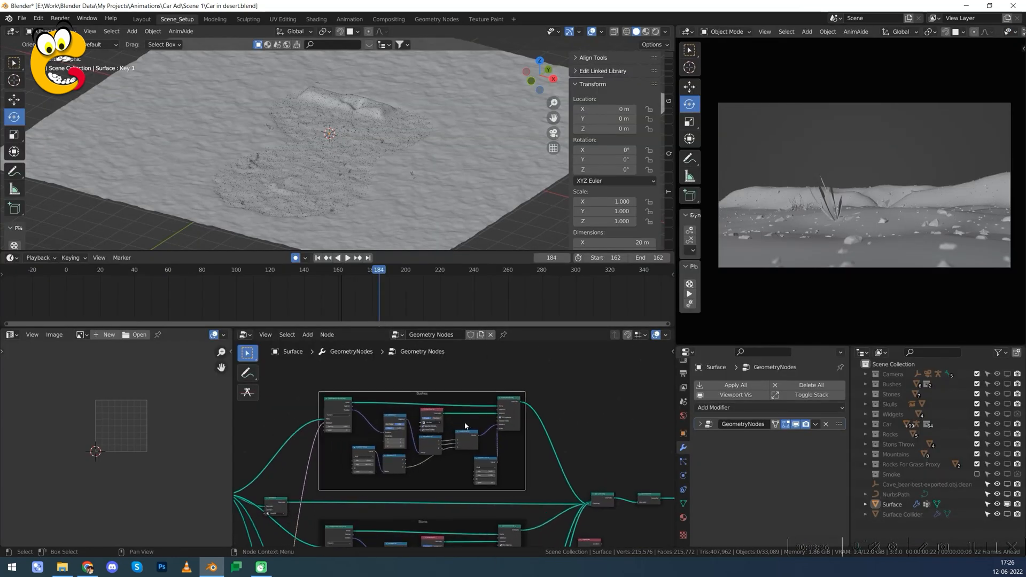
middle_click_drag(443, 437, 443, 424)
- Nudge the stone and Grass scatter frames slightly upward and examine their distribution and instancing nodes
key("ctrl+space")
middle_click_drag(492, 344, 485, 236)
left_click_drag(485, 236, 486, 221)
middle_click_drag(533, 383, 526, 141)
left_click_drag(471, 261, 486, 242)
scroll(532, 211, "down", 4)
middle_click_drag(591, 227, 579, 284)
left_click(500, 177)
middle_click_drag(516, 211, 516, 235)
scroll(516, 235, "up", 3)
mouse_move(380, 274)
middle_mouse_down()
mouse_move(417, 397)
mouse_move(467, 323)
mouse_move(388, 253)
mouse_move(383, 278)
middle_mouse_up()
left_click_drag(540, 369, 529, 362)
middle_click_drag(606, 413, 600, 185)
left_click_drag(532, 345, 529, 337)
- Examine the Geometry Proximity and ColorRamp mask nodes near the Group Output, and check the scattered area in the 3D view
left_click_drag(765, 176, 599, 312, "alt")
left_click_drag(647, 307, 621, 332, "ctrl+alt")
left_click_drag(663, 281, 419, 206, "alt")
key("ctrl+space")
middle_click_drag(329, 154, 267, 219)
key("ctrl+space")
scroll(521, 443, "down", 10)
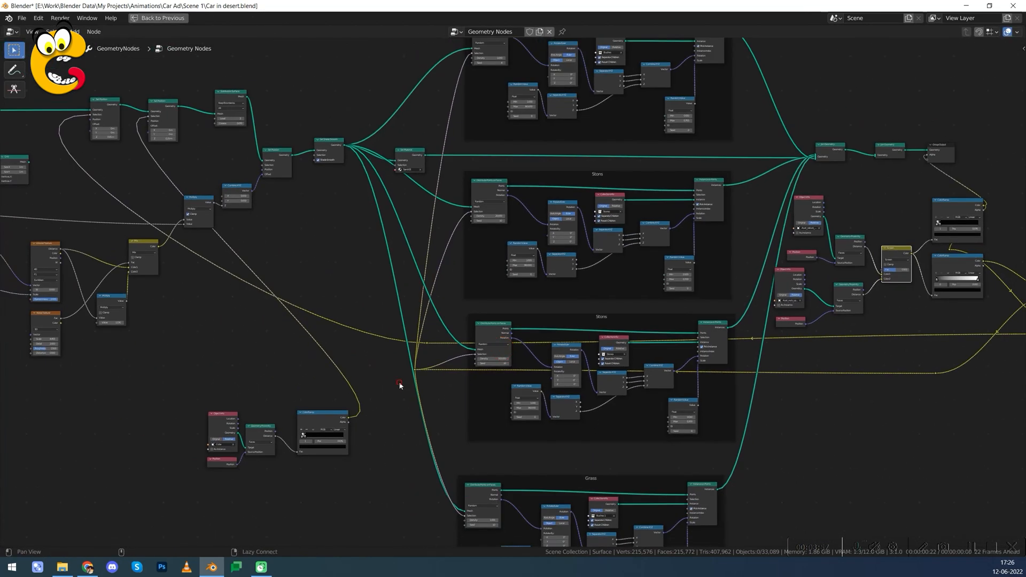
- Examine the Group Input, Noise and Voronoi Texture, Mix and Set Position nodes that shape the dunes
left_click_drag(400, 384, 512, 386, "alt")
left_click_drag(274, 347, 514, 400, "alt")
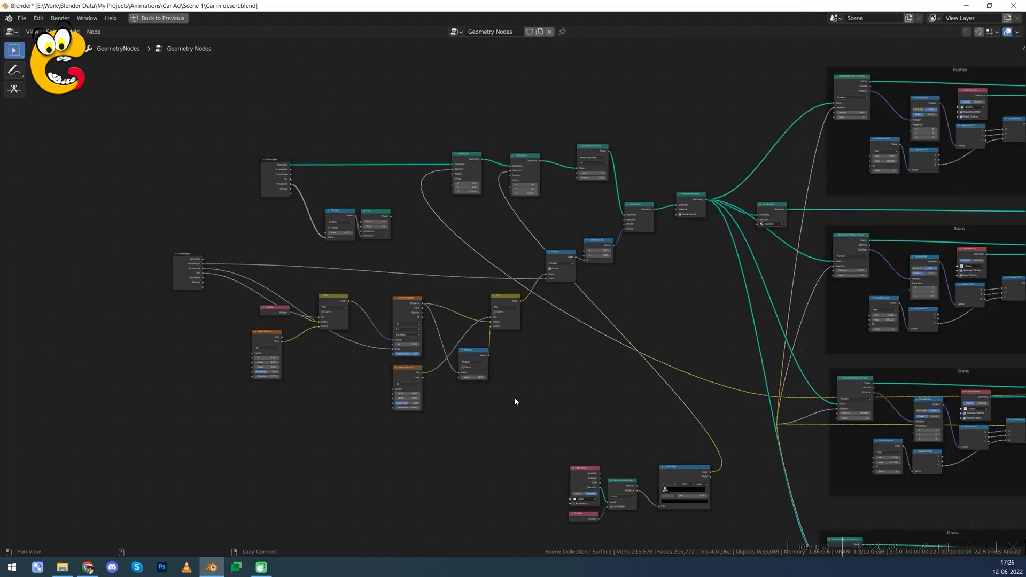
scroll(470, 396, "up", 4)
left_click_drag(422, 415, 497, 419, "alt")
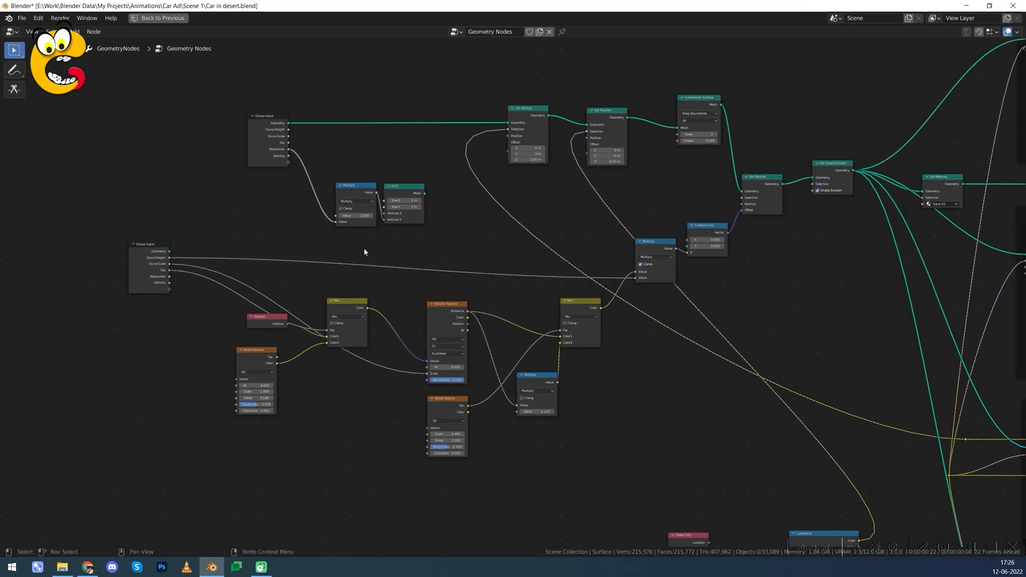
left_click_drag(388, 282, 381, 283, "alt")
scroll(382, 316, "up", 2)
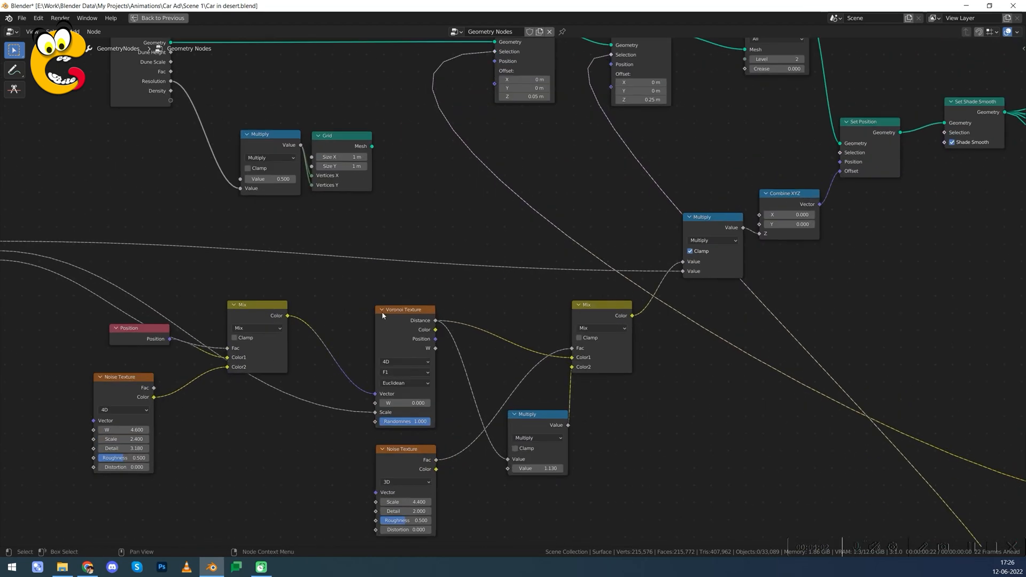
scroll(702, 376, "down", 2)
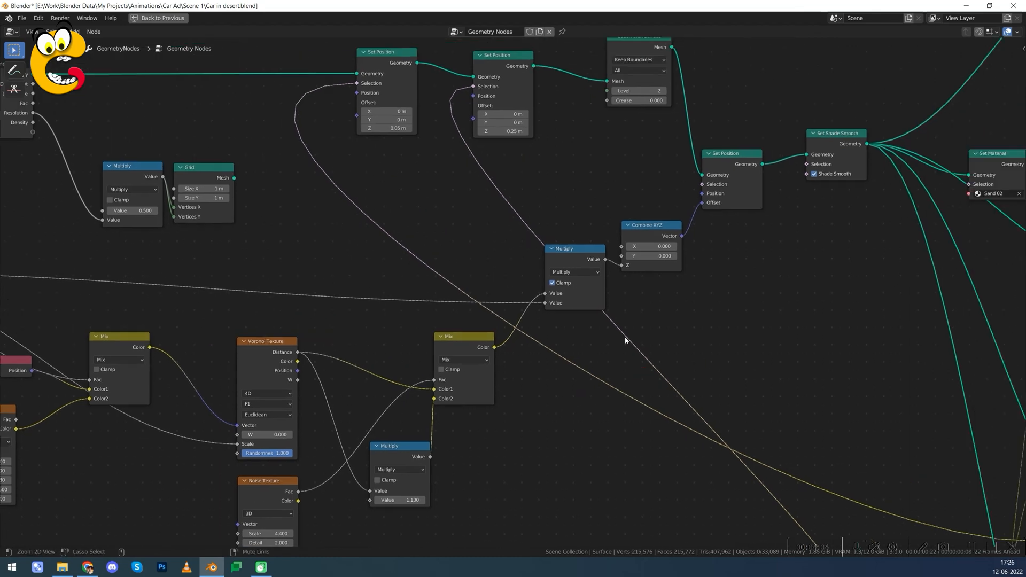
left_click_drag(733, 344, 661, 342, "alt")
scroll(698, 345, "down", 6)
left_click_drag(764, 369, 410, 232, "alt")
scroll(266, 294, "down", 2)
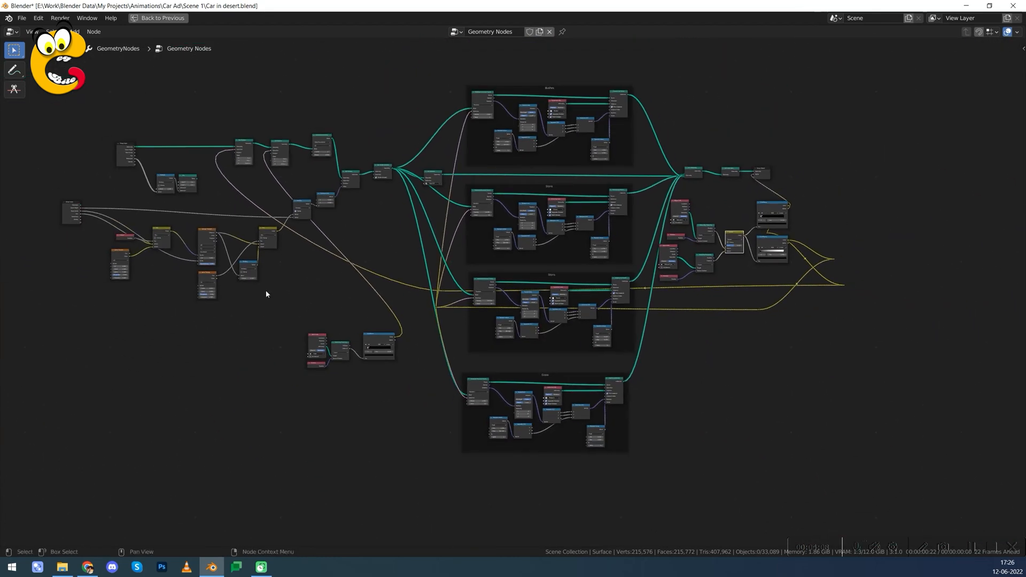
- Select all nodes of the geometry node tree and restore the full workspace layout
left_click_drag(33, 83, 859, 477)
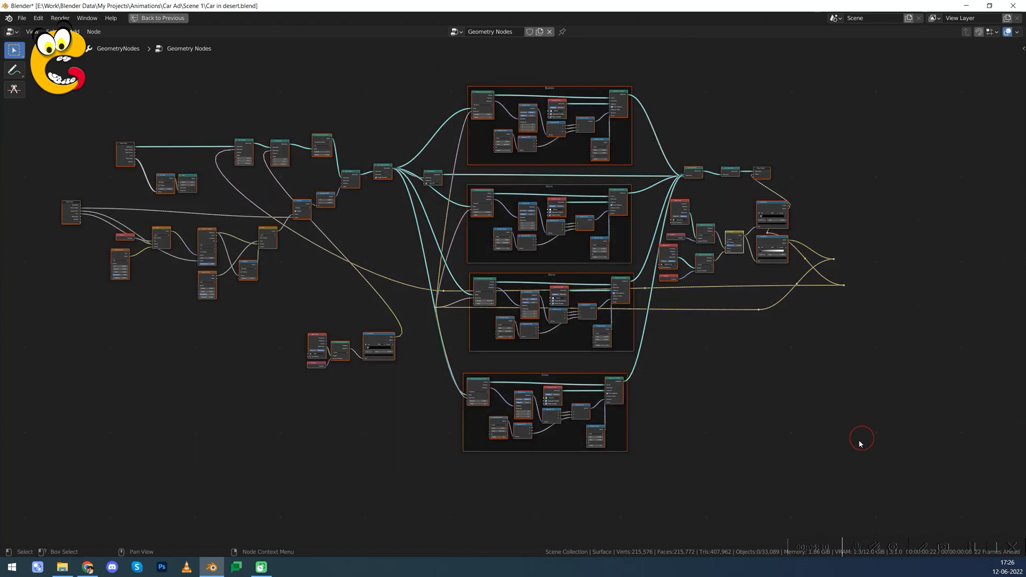
left_click_drag(835, 394, 789, 415, "alt")
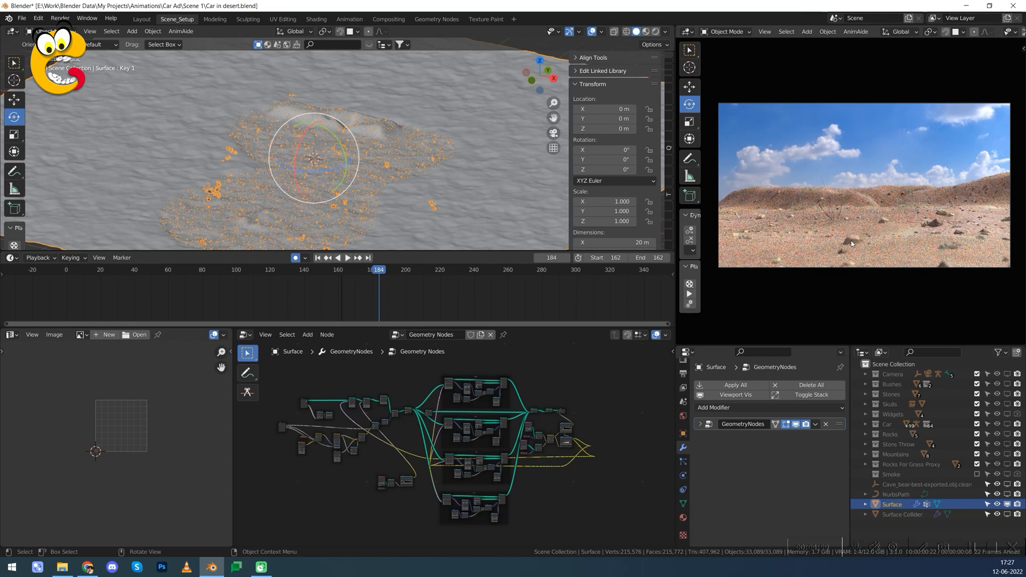
key("ctrl+space")
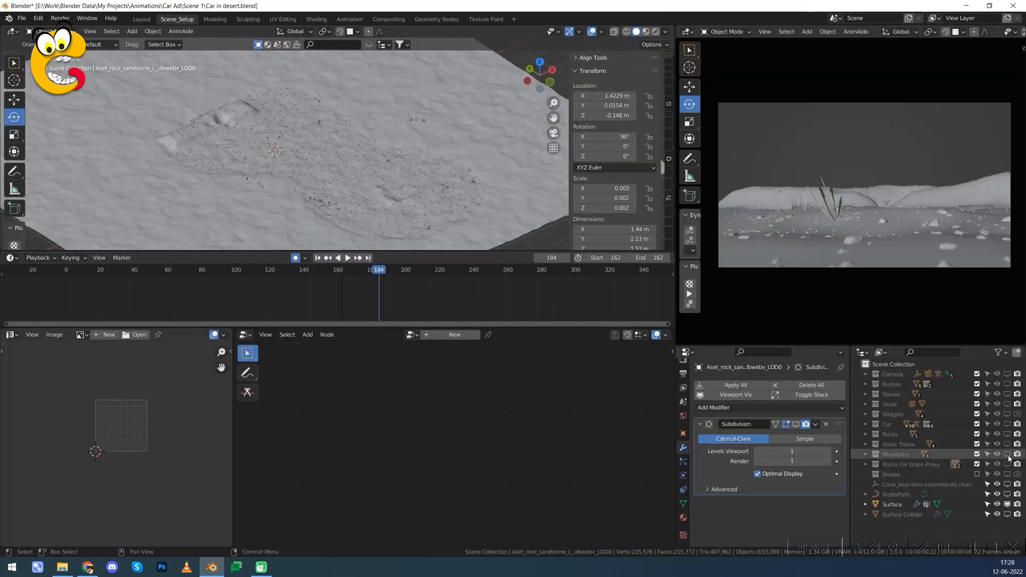
- Enable the Mountains collection in the viewports and select the Mountain_Rocky_Dry002 mountain
left_click(1008, 455)
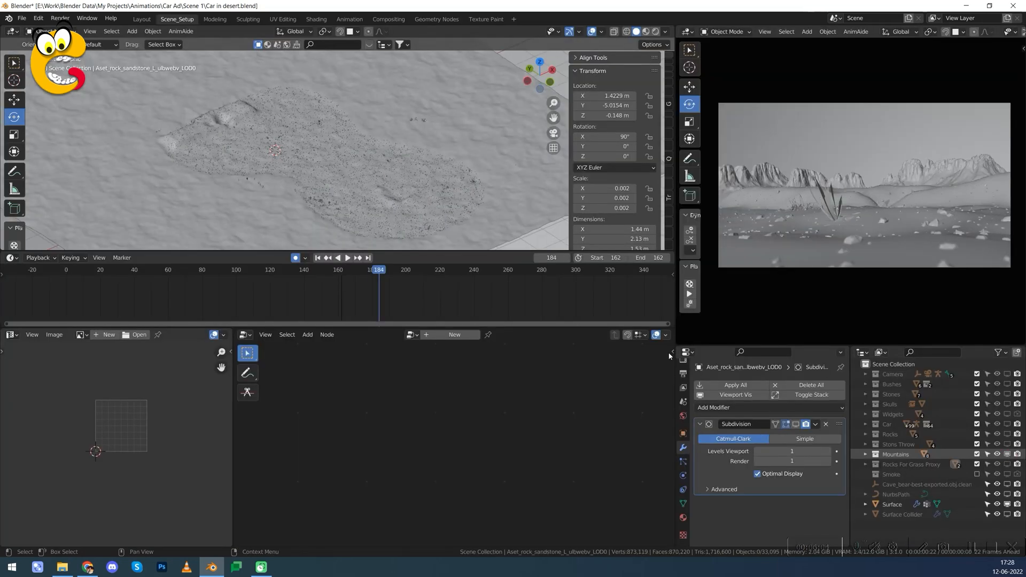
scroll(345, 199, "down", 5)
left_click(408, 142)
middle_click_drag(398, 110, 256, 149)
key("alt+a")
scroll(384, 152, "up", 3)
left_click(409, 151)
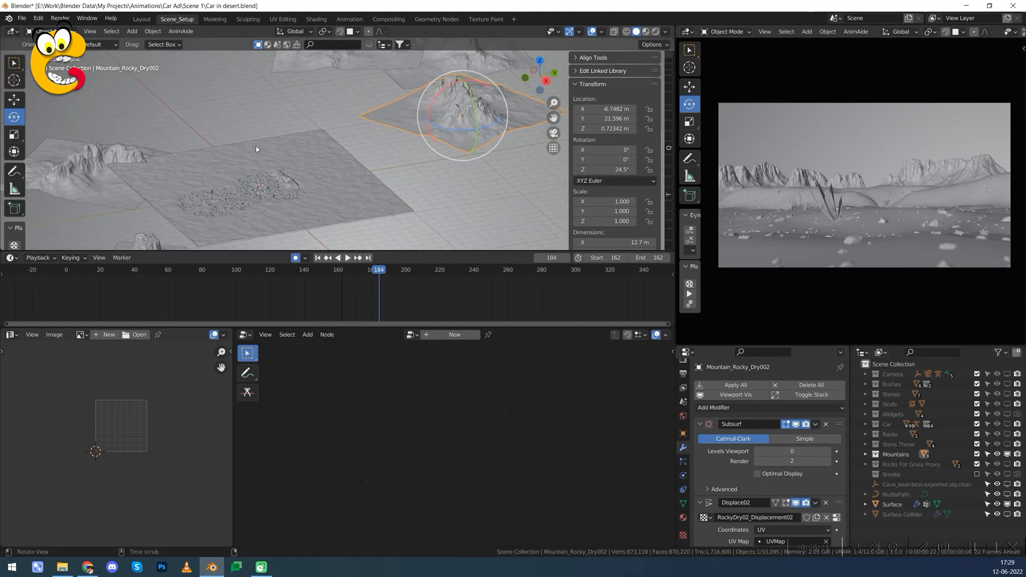
- Inspect how the mountains are placed around the ground plane, and clear the selection
middle_click_drag(460, 118, 422, 118)
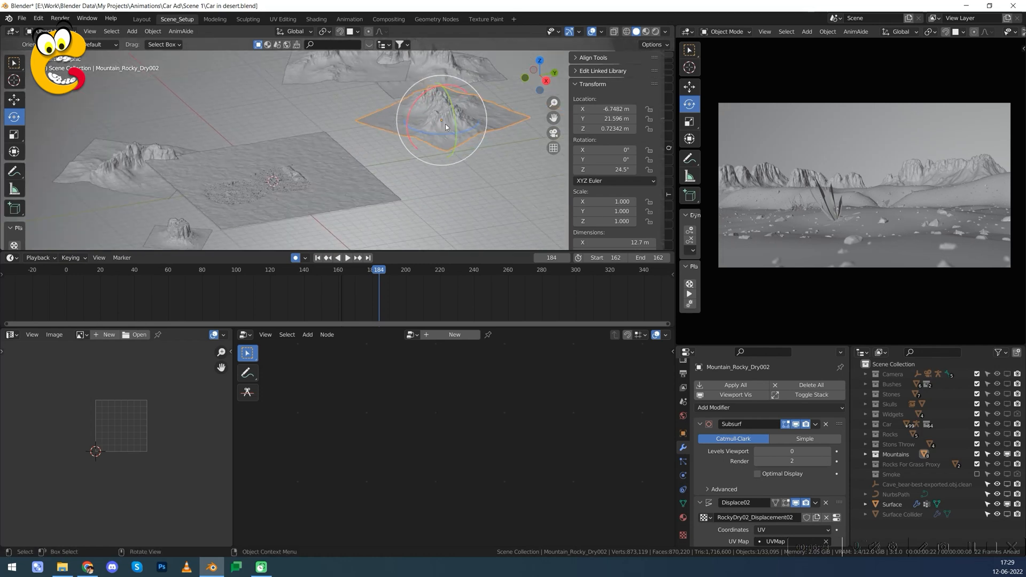
middle_click_drag(334, 175, 262, 87)
middle_click_drag(393, 201, 395, 159, "shift")
scroll(395, 159, "up", 2)
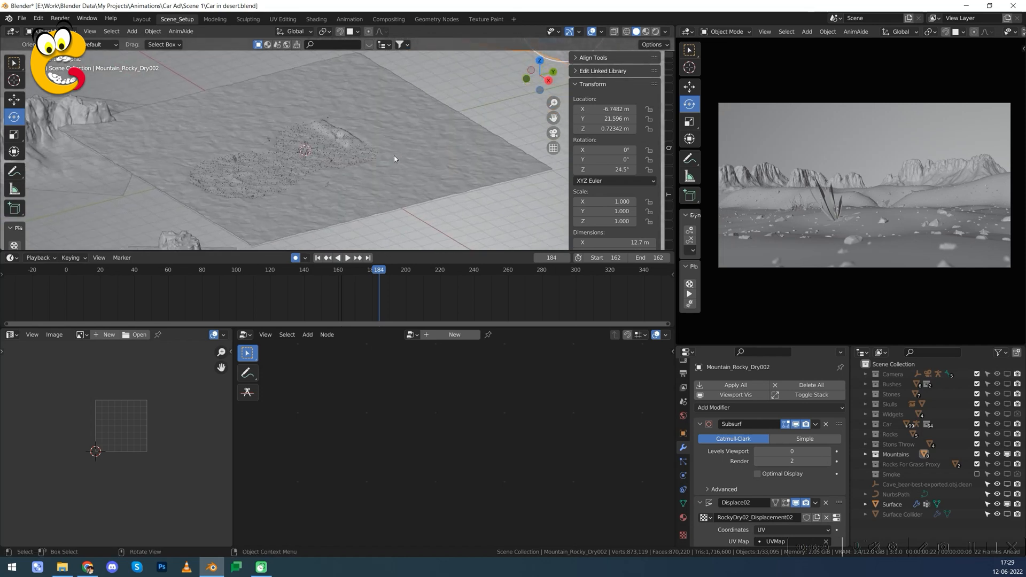
key("alt+a")
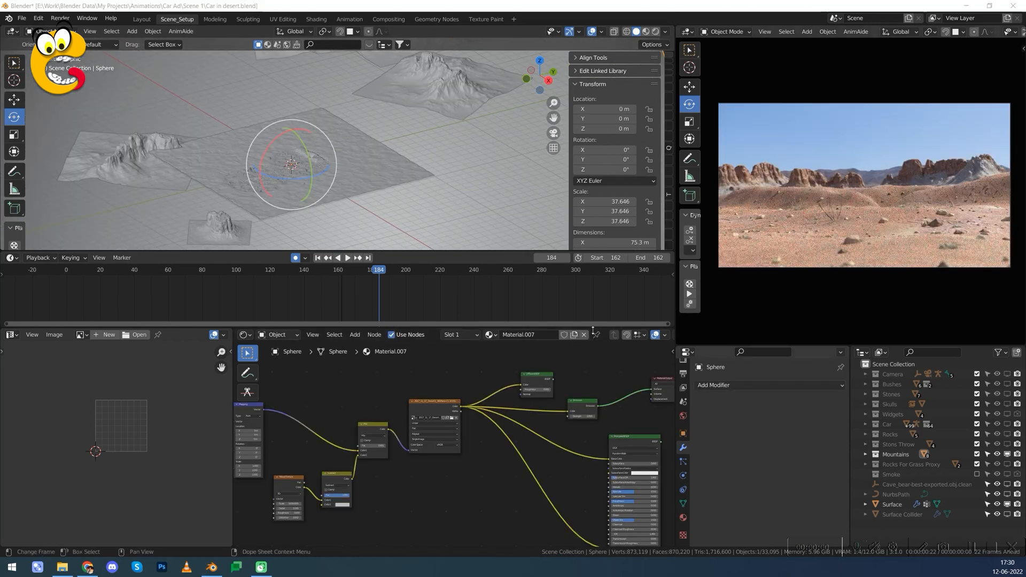
- Frame the whole sky sphere enclosing the ground and mountains, with the sphere selected
scroll(577, 355, "down", 1)
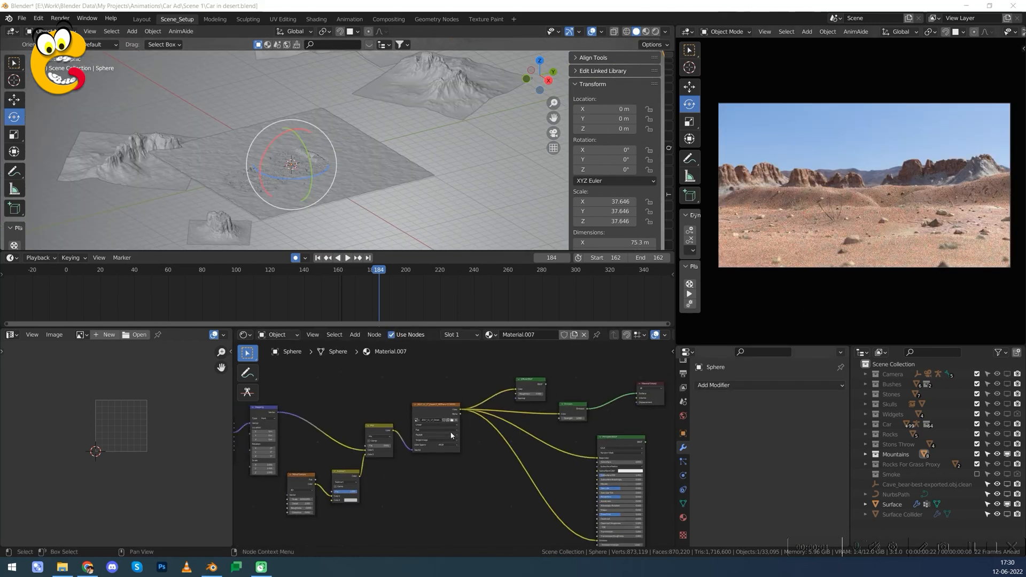
scroll(371, 208, "down", 8)
key("alt+a")
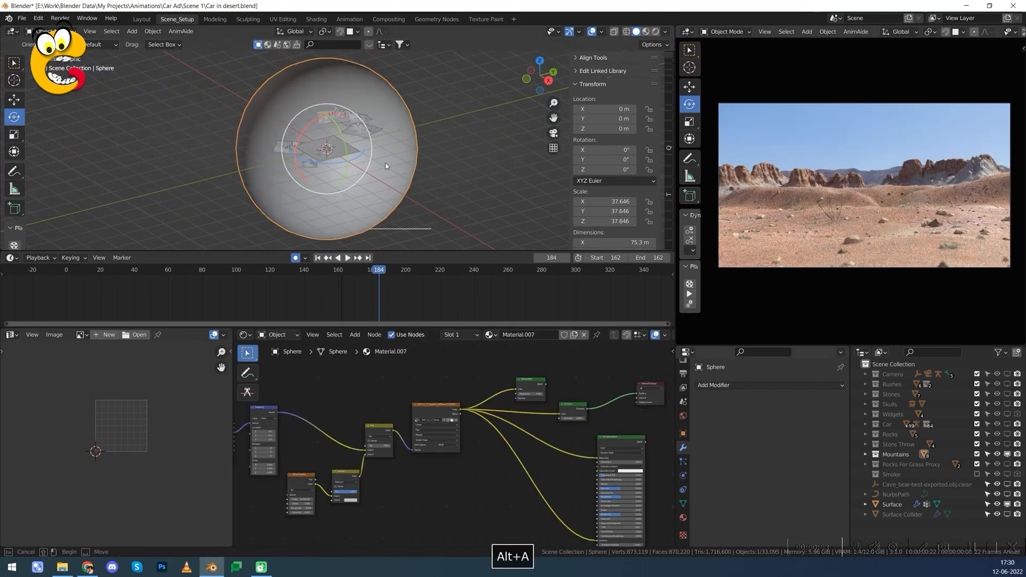
left_click(395, 183)
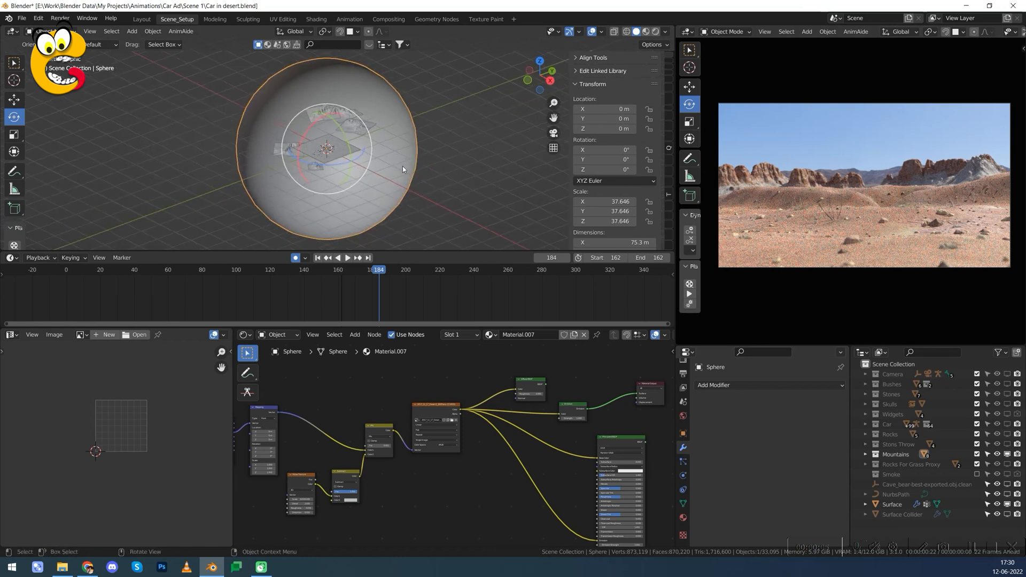
- Hide the sky sphere to compare the camera view without it, and unhide it again
key("h")
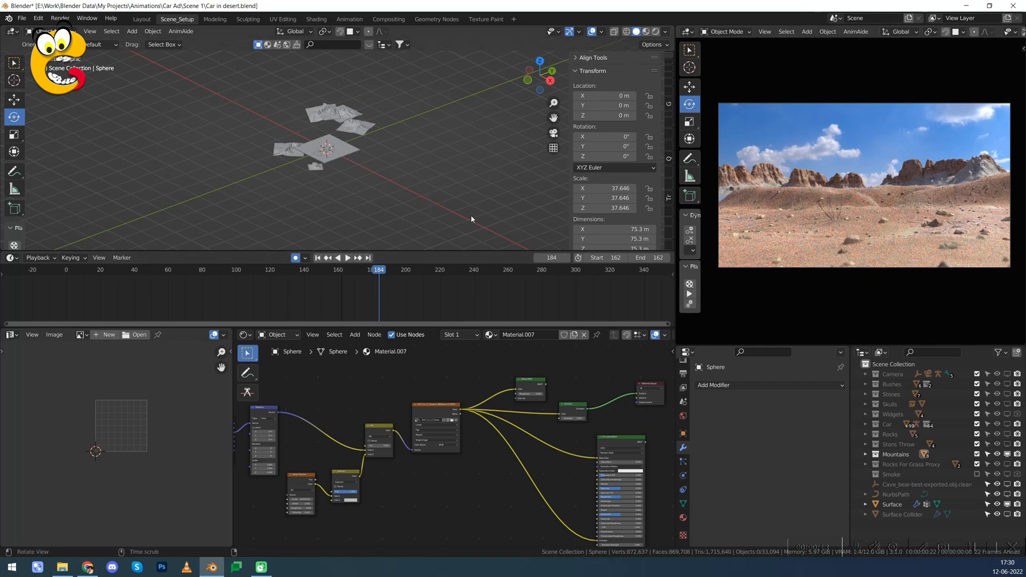
key("alt+h")
scroll(431, 228, "up", 1)
middle_click_drag(431, 228, 420, 152)
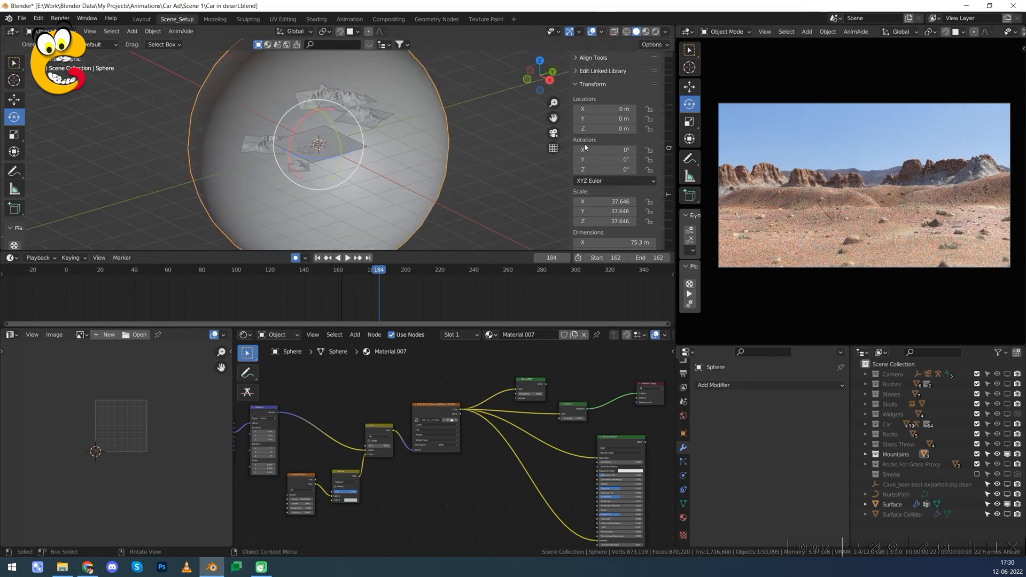
- Turn Backface Culling off in the viewport shading options to compare the sphere, and turn it on again
left_click(601, 32)
left_click(666, 31)
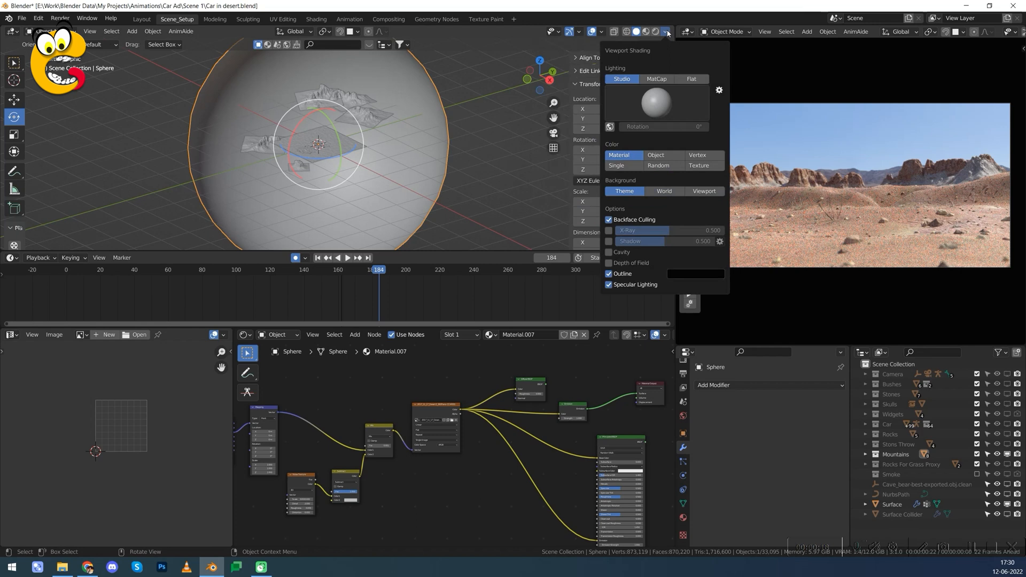
left_click(609, 220)
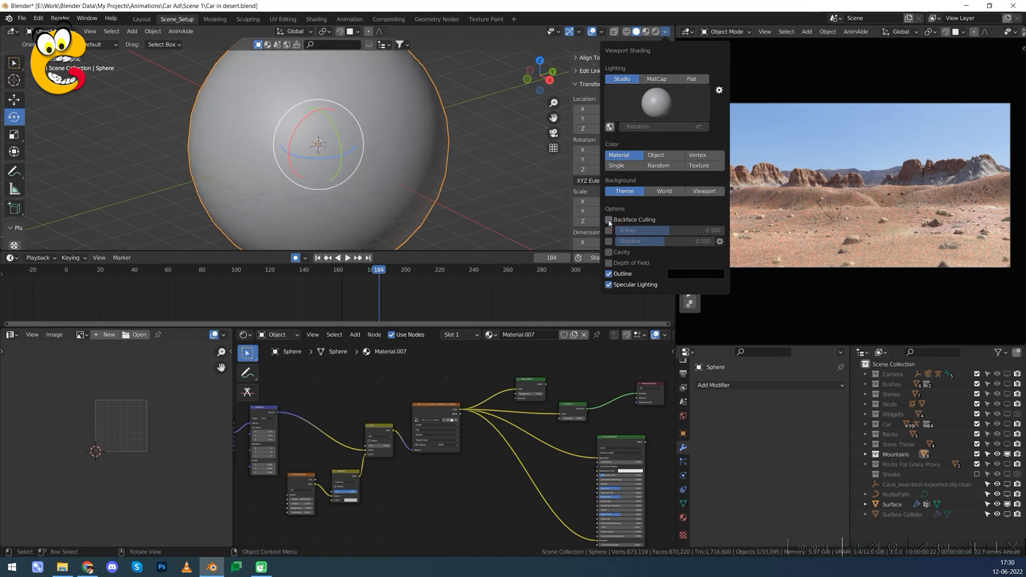
left_click(609, 220)
- Deselect the sky sphere and frame the ground plane with the nearby mountains from inside it
key("alt+a")
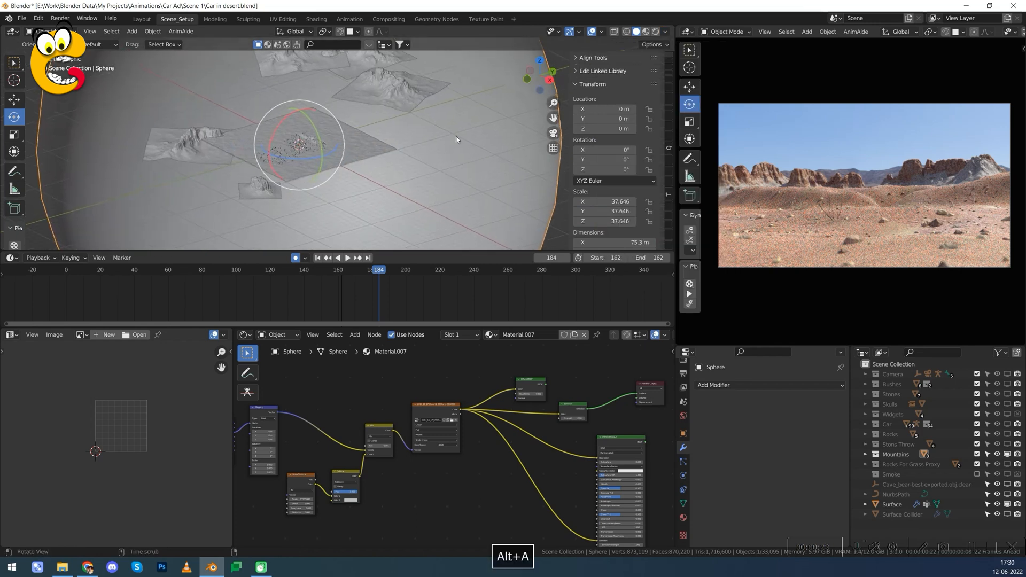
scroll(380, 141, "up", 4)
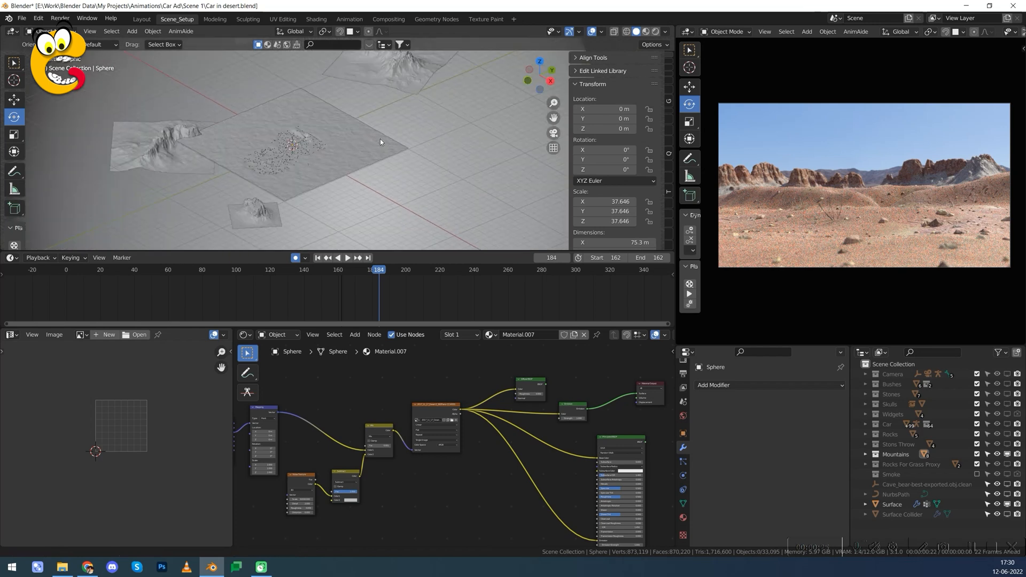
scroll(380, 140, "up", 4)
scroll(361, 172, "down", 3)
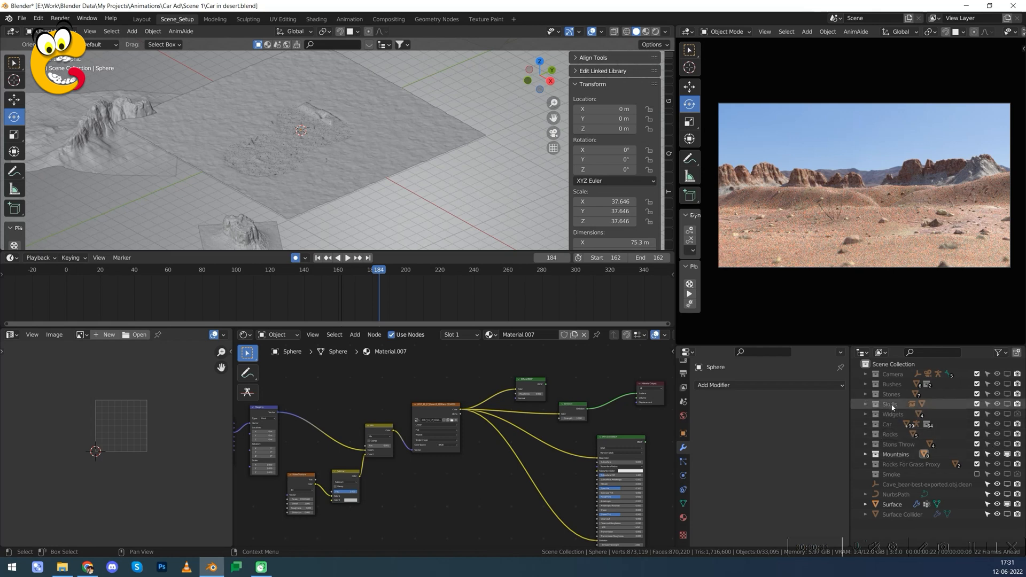
- Show the Skulls collection in the viewport and turn off the viewport display of the Surface's GeometryNodes modifier
left_click(1007, 404)
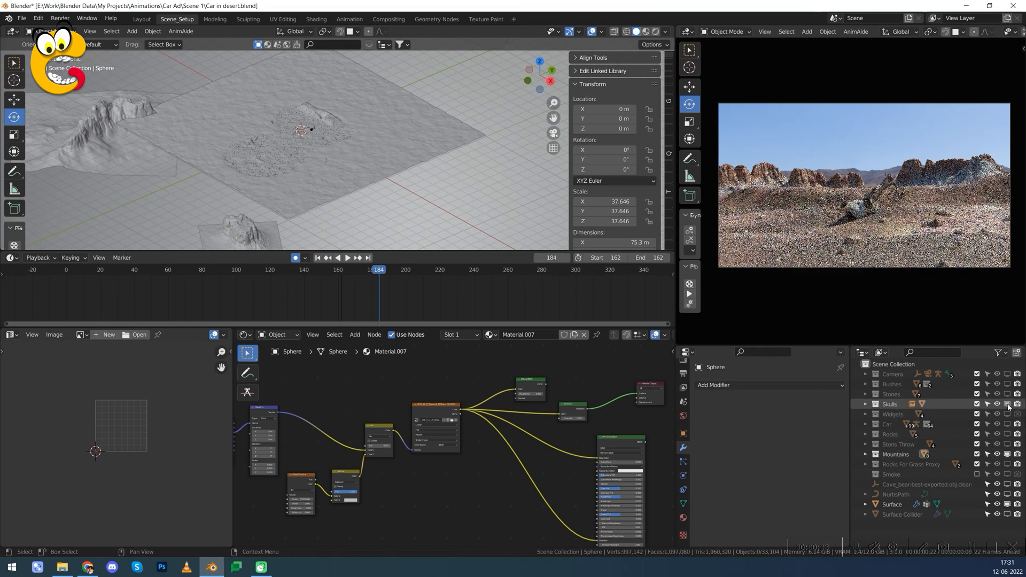
key("alt+a")
scroll(252, 142, "up", 5)
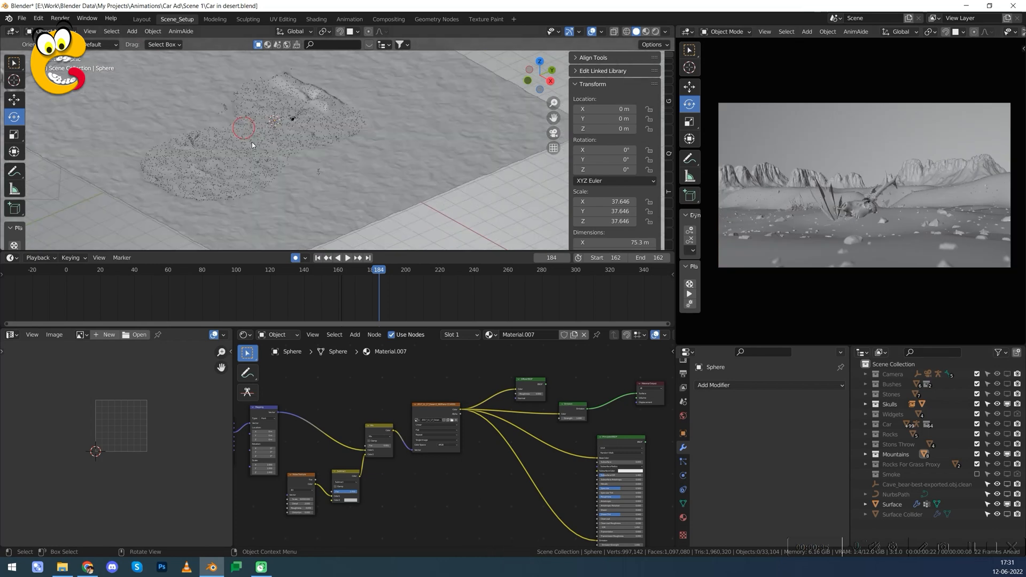
left_click(476, 167)
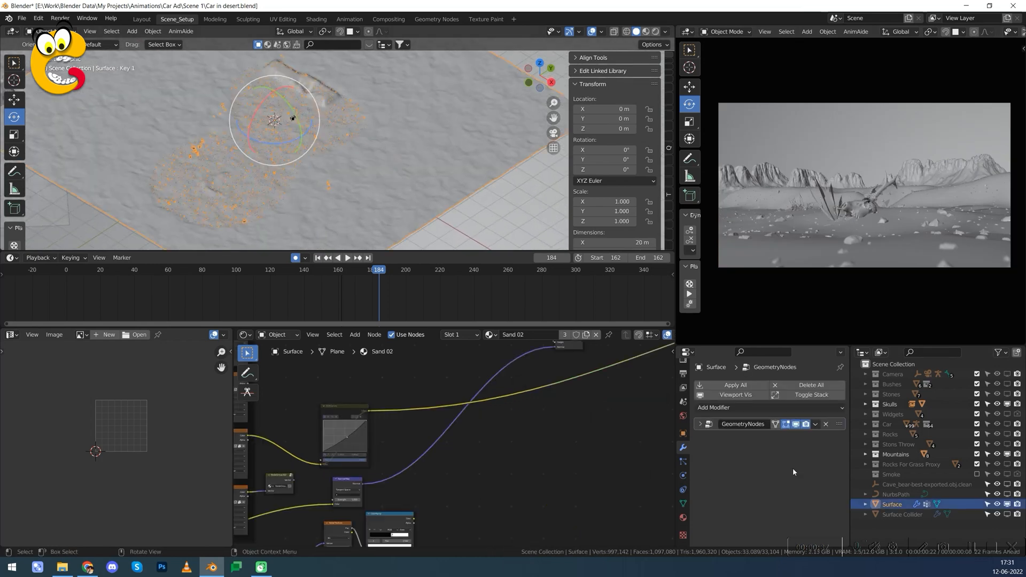
left_click(796, 424)
- Examine the Skull & Insect instance up close, selecting and deselecting it around the centipede at the eye socket
middle_click_drag(292, 128, 367, 167)
scroll(316, 164, "up", 8)
scroll(366, 166, "up", 10)
middle_click_drag(321, 143, 347, 152, "shift")
scroll(326, 162, "up", 3)
scroll(348, 199, "up", 3)
left_click(363, 186)
key("alt+a")
left_click(288, 139)
key("alt+a")
left_click(365, 185)
scroll(345, 149, "up", 2)
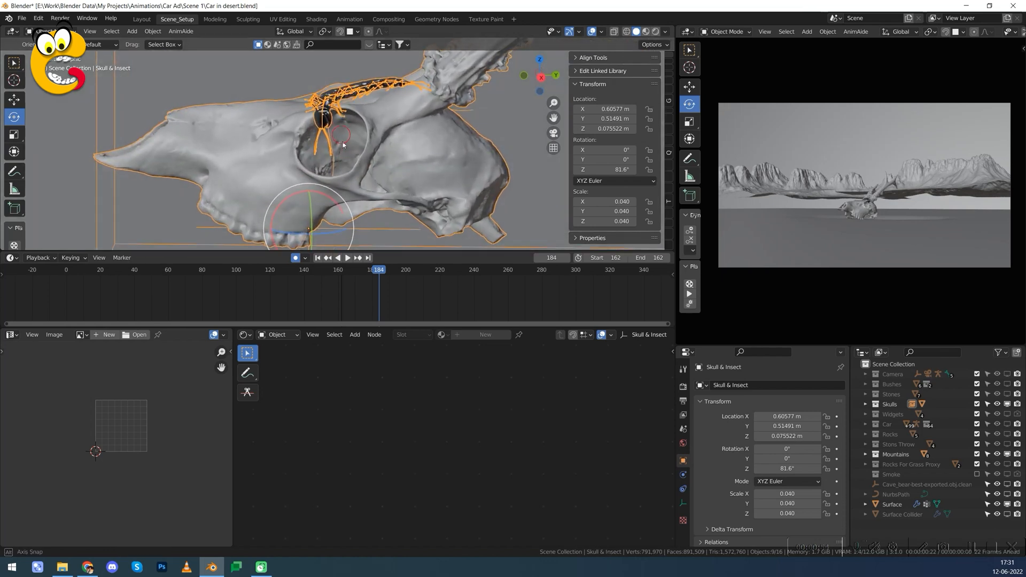
scroll(343, 144, "down", 3)
key("alt+a")
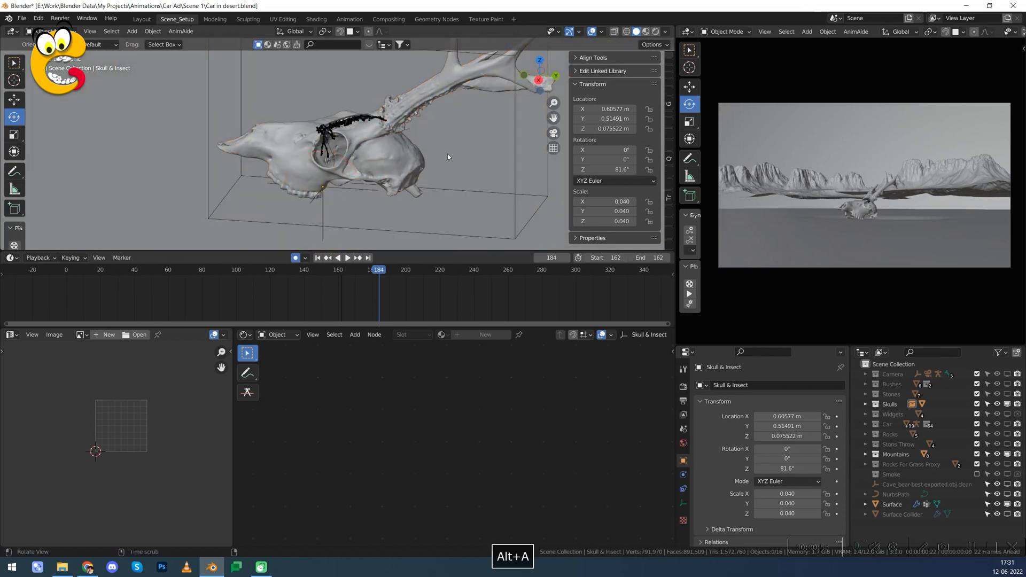
- Select the Skull & Insect instance and open its linked library Catapiller 2.blend for editing
left_click(321, 136)
middle_click_drag(321, 136, 548, 100)
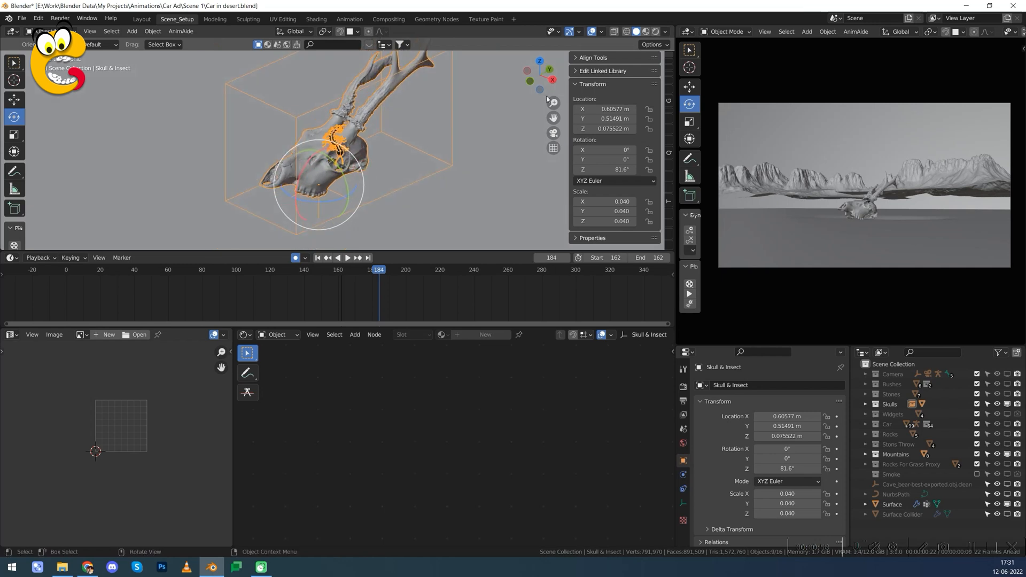
left_click(571, 71)
left_click(616, 88)
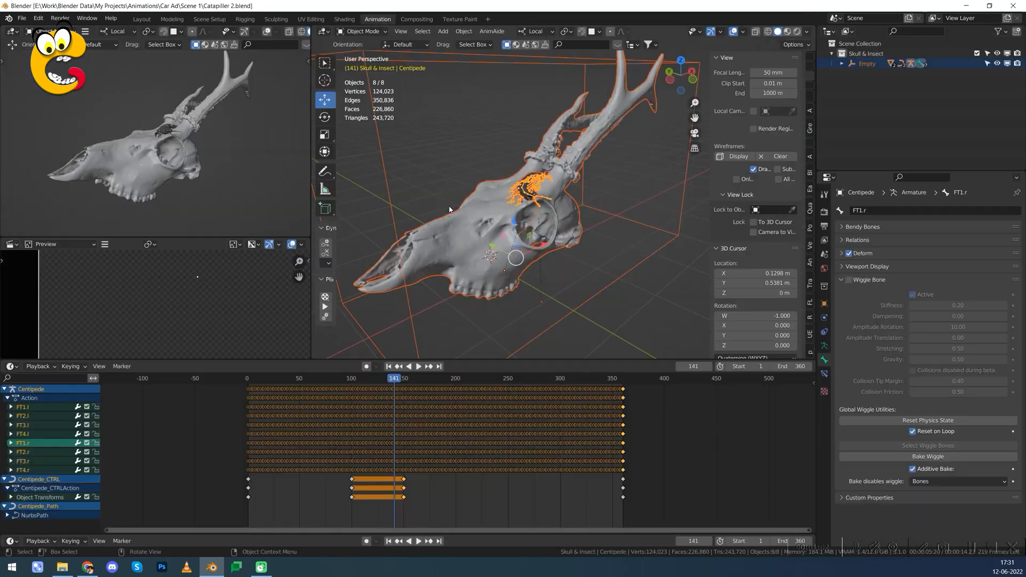
- Deselect everything and review the centipede's crawling animation, moving the playhead to frame 183
key("alt+a")
mouse_move(528, 264)
middle_mouse_down()
mouse_move(505, 263)
mouse_move(514, 245)
mouse_move(542, 213)
mouse_move(567, 217)
mouse_move(519, 221)
mouse_move(536, 253)
middle_mouse_up()
left_click(482, 202)
key("alt+a")
left_click_drag(390, 380, 286, 380)
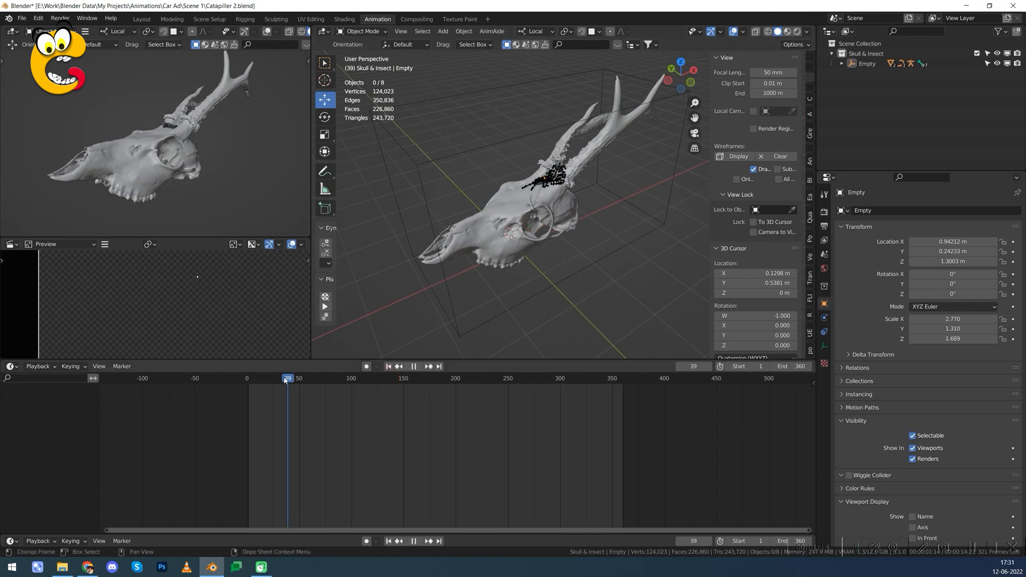
left_click_drag(398, 387, 438, 398)
- Examine the centipede and its path up close, save the library file and return to Car in desert.blend
middle_click_drag(465, 278, 427, 200)
left_click(462, 188)
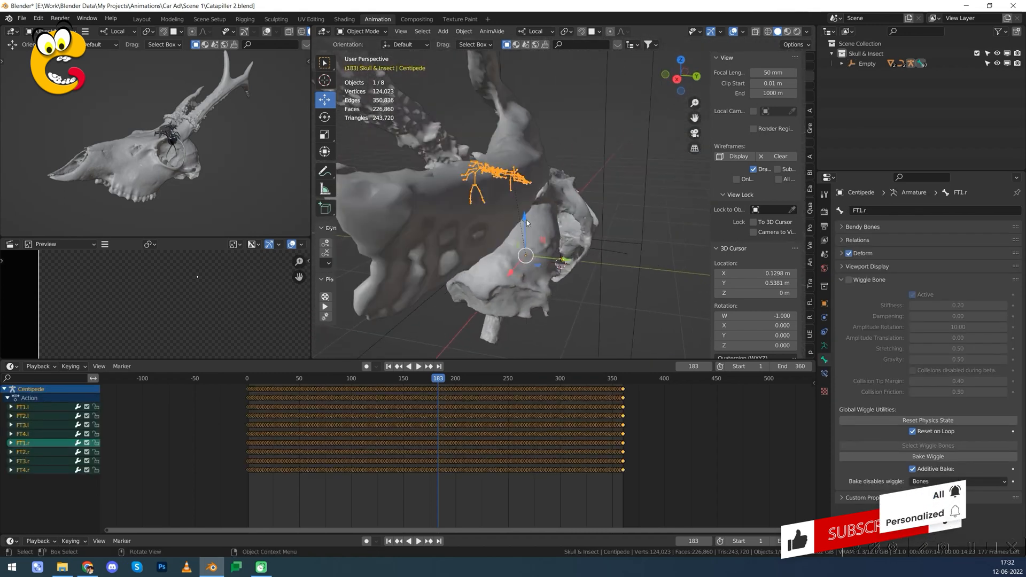
key("ctrl+z")
mouse_move(527, 223)
middle_mouse_down()
mouse_move(416, 247)
mouse_move(508, 230)
middle_mouse_up()
middle_click_drag(546, 199, 573, 216)
key("alt+a")
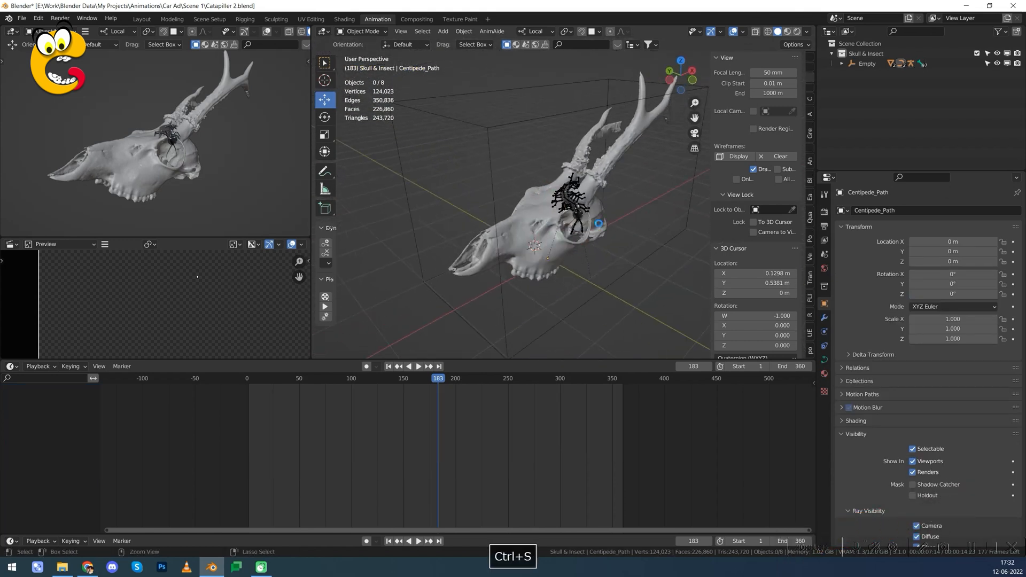
scroll(812, 129, "up", 2)
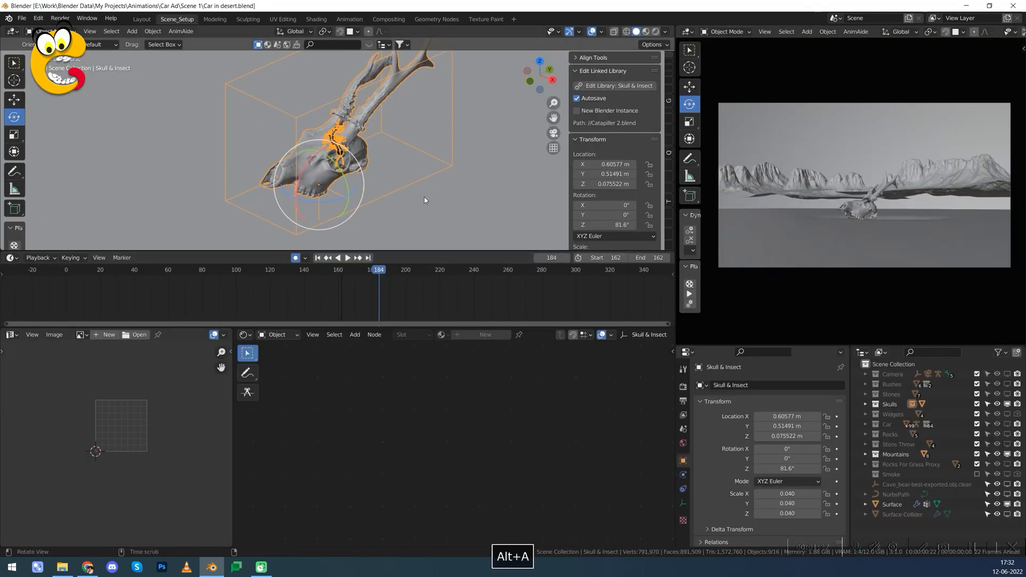
- Hide the Skulls collection in the viewport and briefly expand the Stones collection to look through its rock objects
key("alt+a")
scroll(401, 193, "down", 4)
middle_click_drag(383, 197, 410, 193)
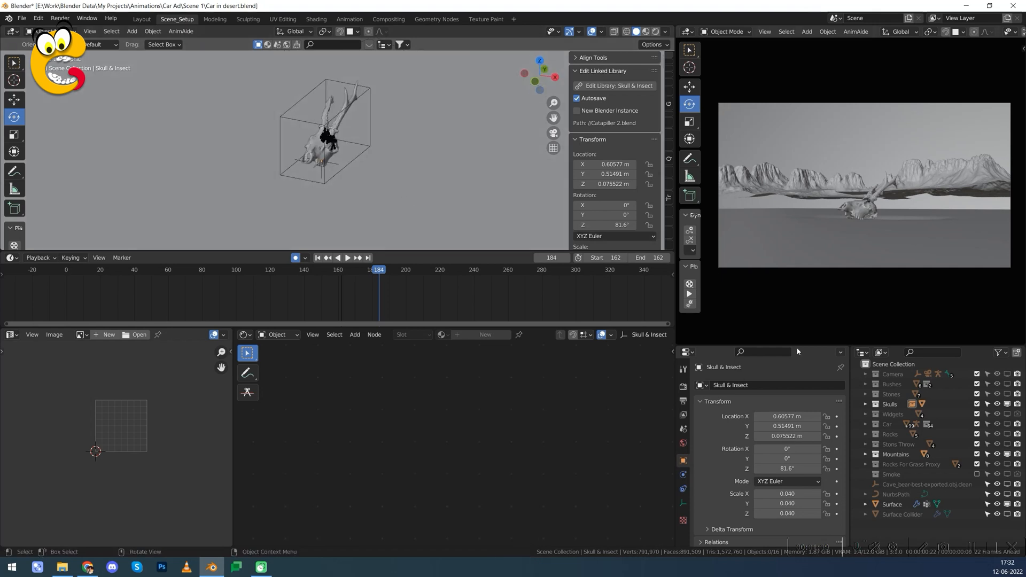
key("h")
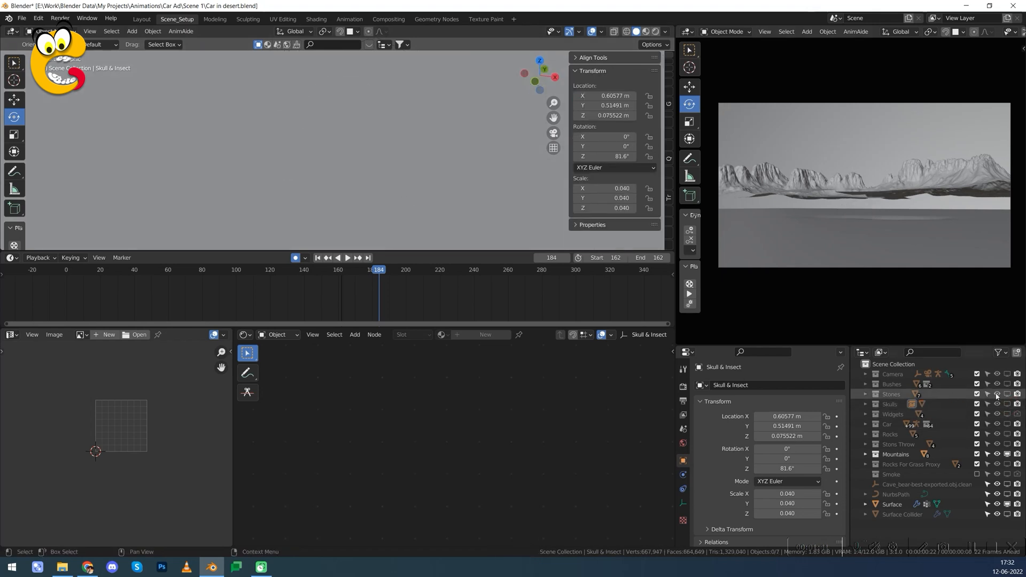
left_click(866, 395)
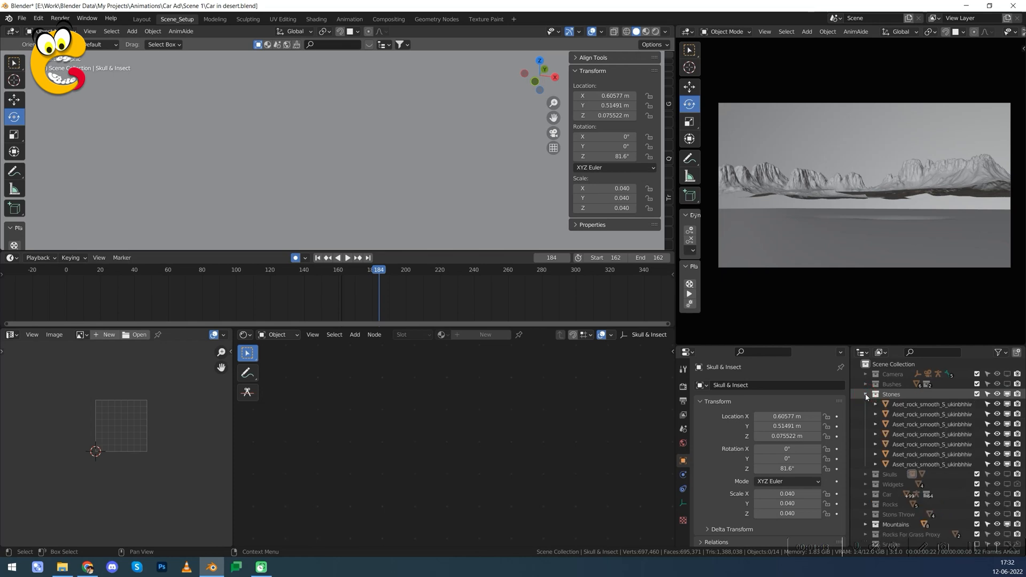
left_click(866, 395)
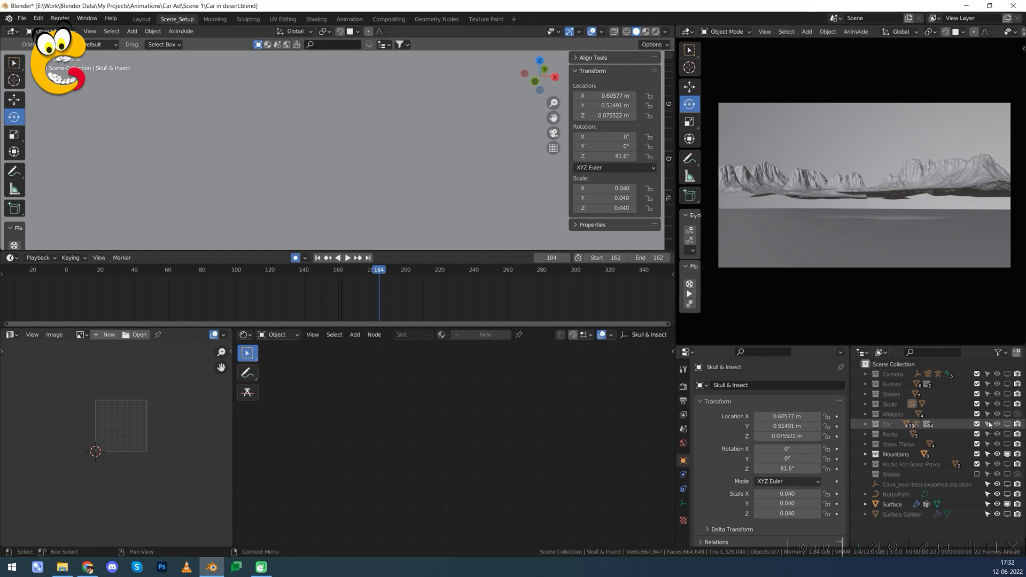
- Show the Car collection in the viewport and select the NurbsPath curve that the car follows
left_click(1008, 425)
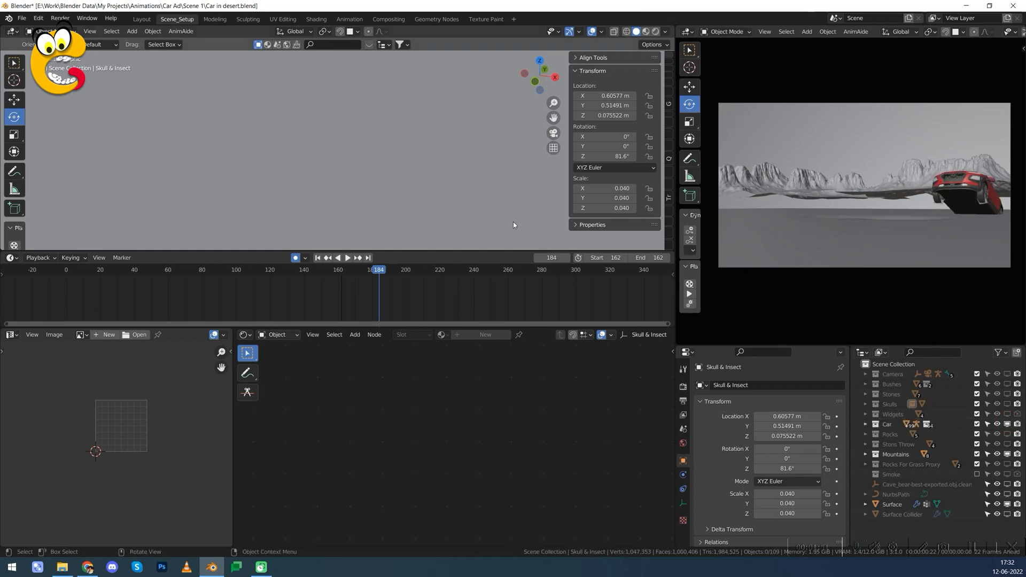
middle_click_drag(411, 189, 386, 195)
left_click(256, 114)
middle_click_drag(250, 145, 405, 158)
scroll(412, 168, "up", 2)
- Review the car driving along its path and move the playhead to frame 317
left_click_drag(385, 272, 445, 309)
key("space")
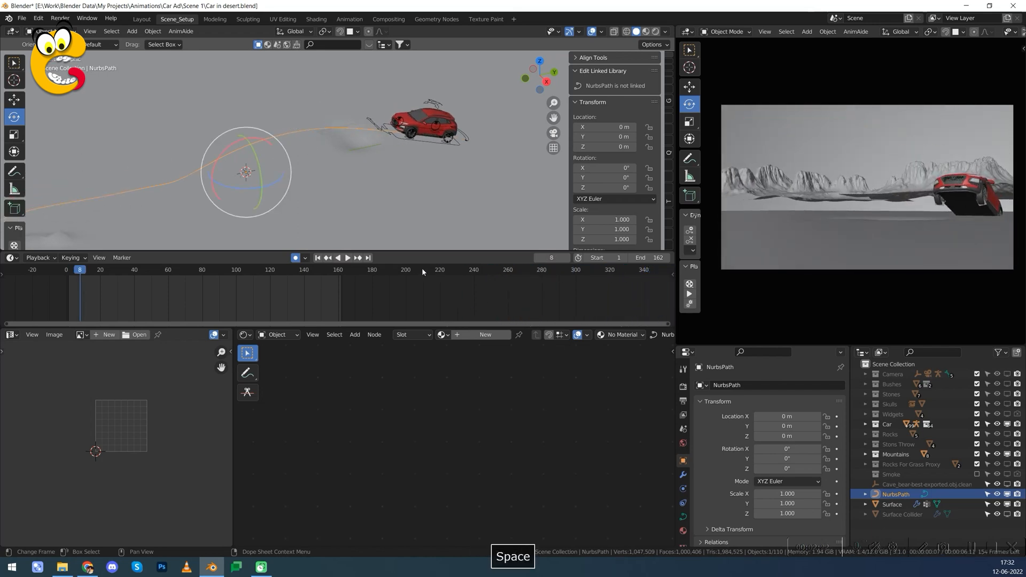
left_click(506, 274)
left_click_drag(521, 281, 604, 306)
- Select the emitter plane under the car's rear wheel and examine the particles it throws out
middle_click_drag(321, 176, 362, 129)
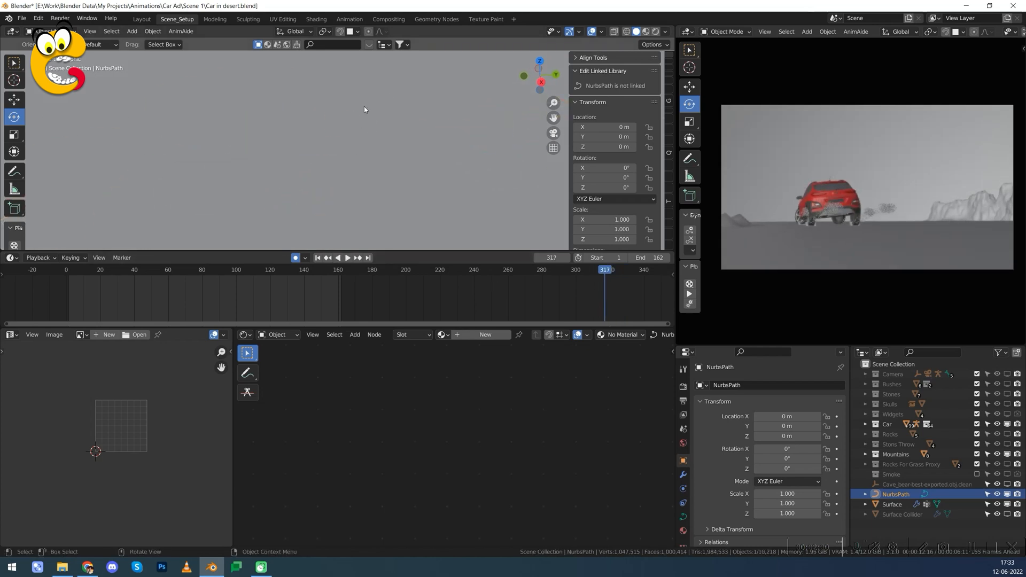
scroll(371, 167, "down", 4)
middle_click_drag(299, 102, 309, 166, "shift")
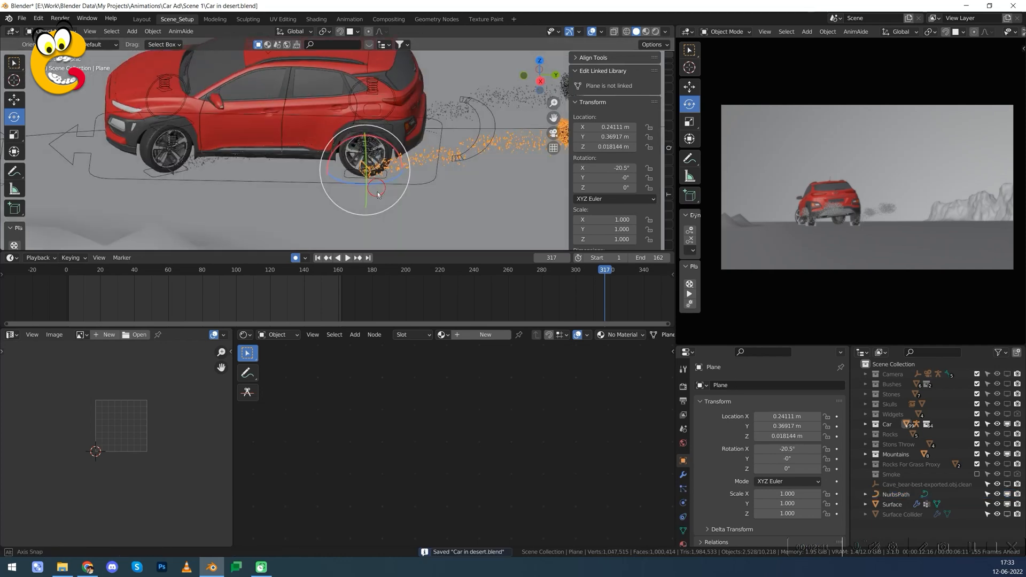
middle_click_drag(343, 177, 311, 161)
scroll(311, 161, "up", 5)
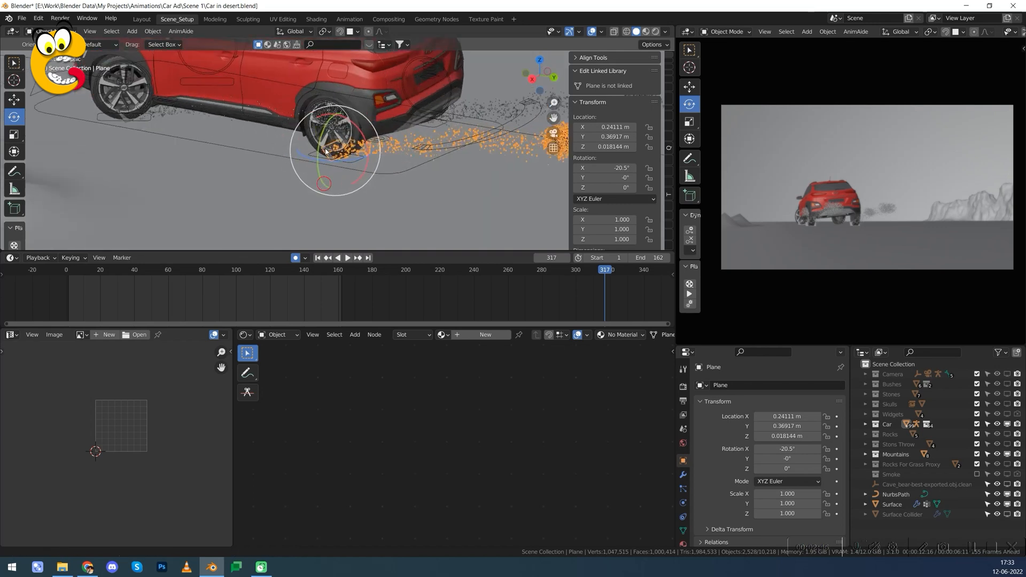
scroll(383, 155, "down", 3)
middle_click_drag(386, 161, 450, 176)
scroll(450, 176, "down", 3)
- Move the playhead to frame 302 and play to frame 317 to review the particle emission behind the car
left_click_drag(355, 270, 372, 271)
left_click_drag(444, 277, 579, 289)
scroll(504, 214, "down", 3)
middle_click_drag(505, 209, 321, 211, "shift")
scroll(375, 204, "down", 3)
middle_click_drag(470, 193, 423, 203)
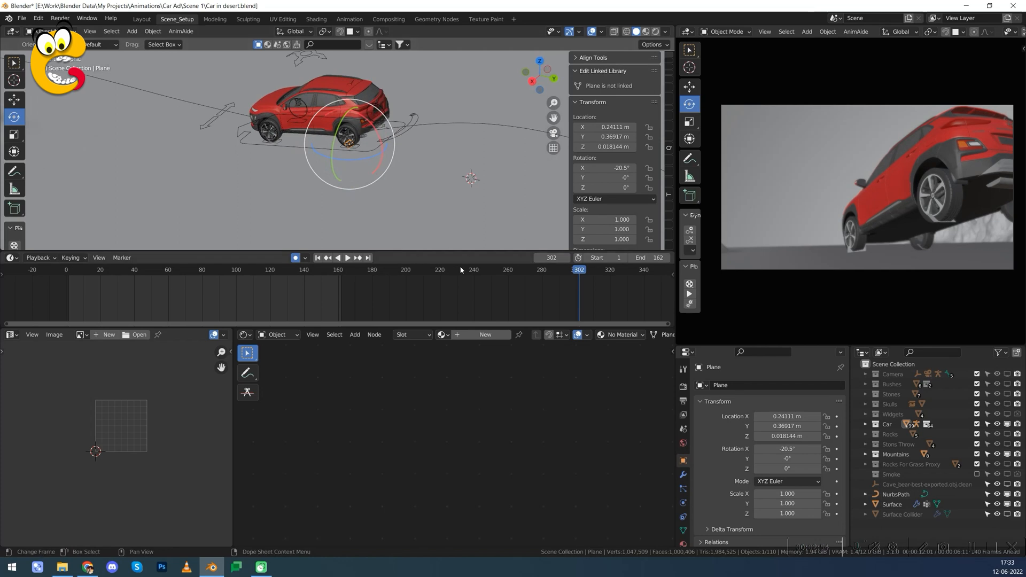
key("space")
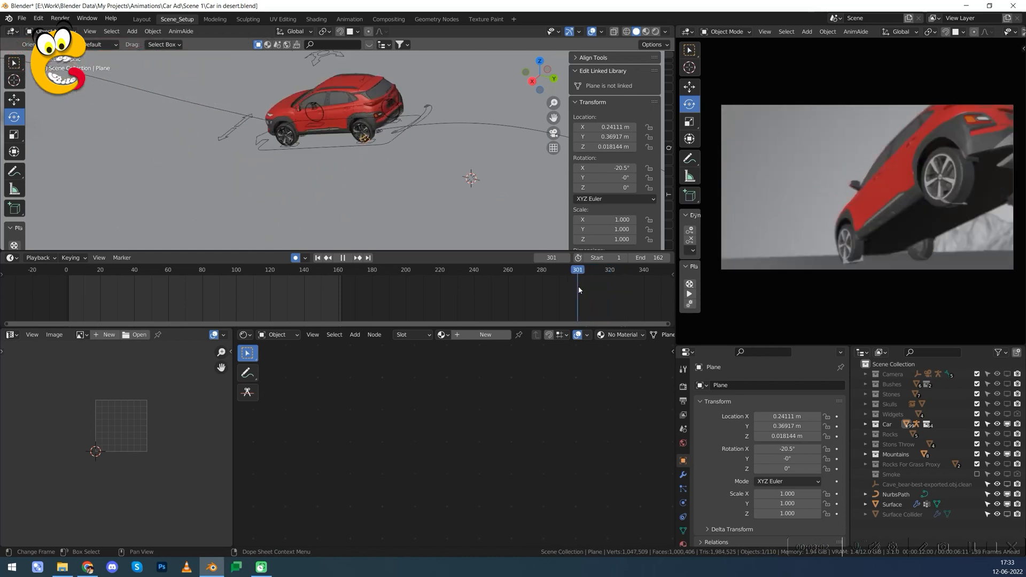
key("space")
scroll(205, 176, "down", 2)
middle_click_drag(204, 175, 209, 169)
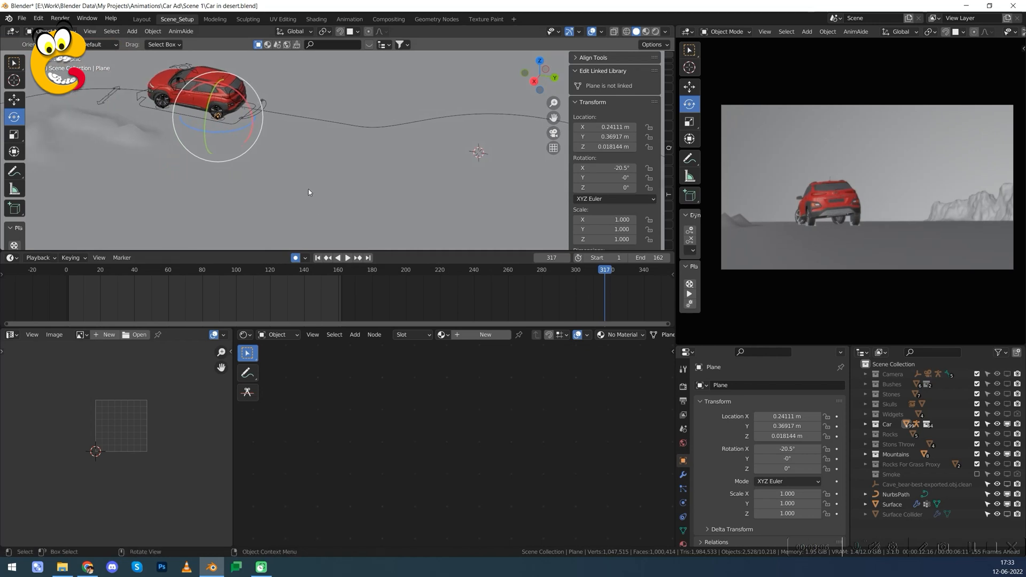
- Show the Surface Collider in the viewport to examine it under the car's path, and hide it again
left_click(1015, 517)
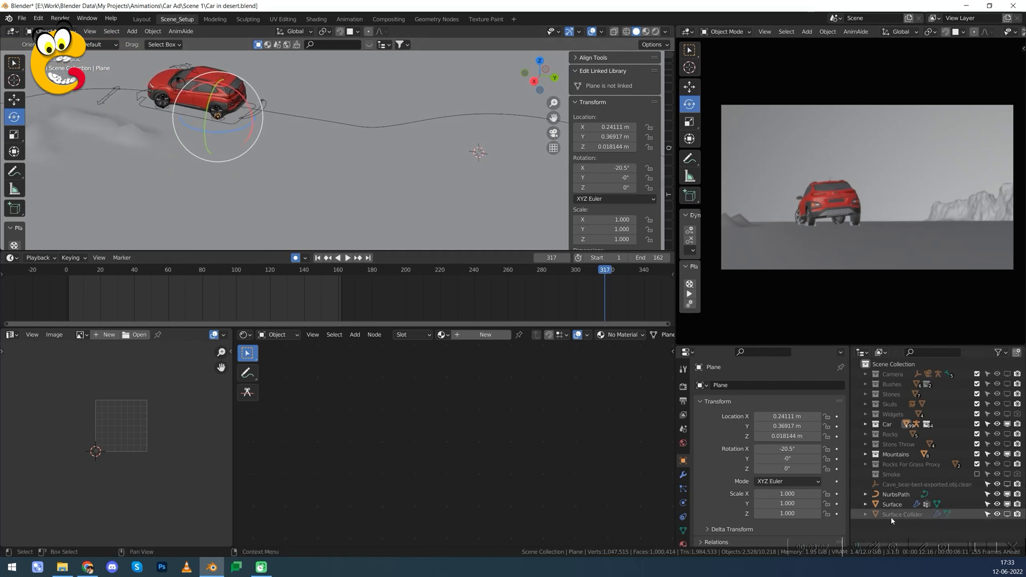
left_click(1008, 515)
scroll(360, 193, "down", 3)
middle_click_drag(361, 193, 377, 199)
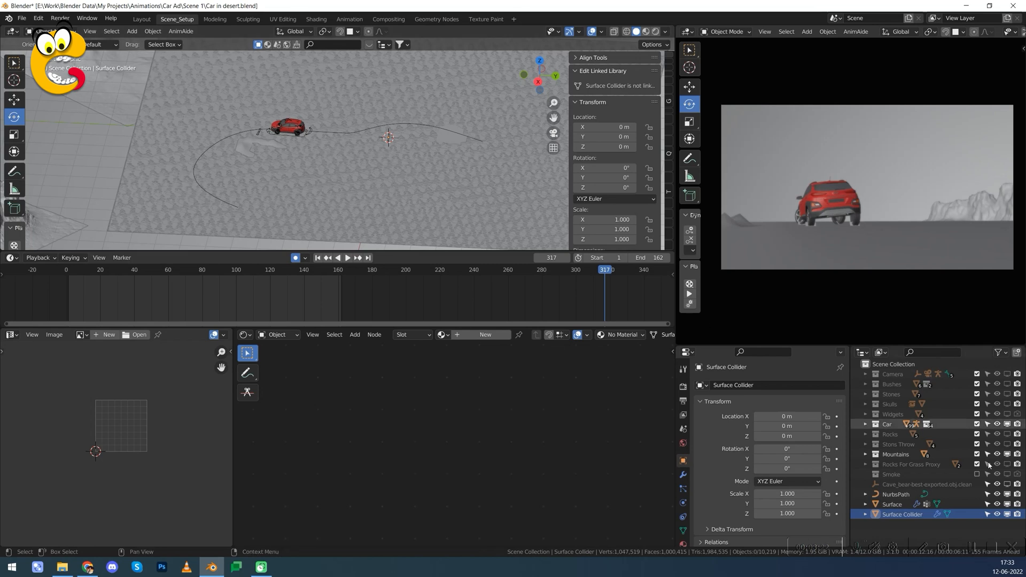
left_click(1008, 515)
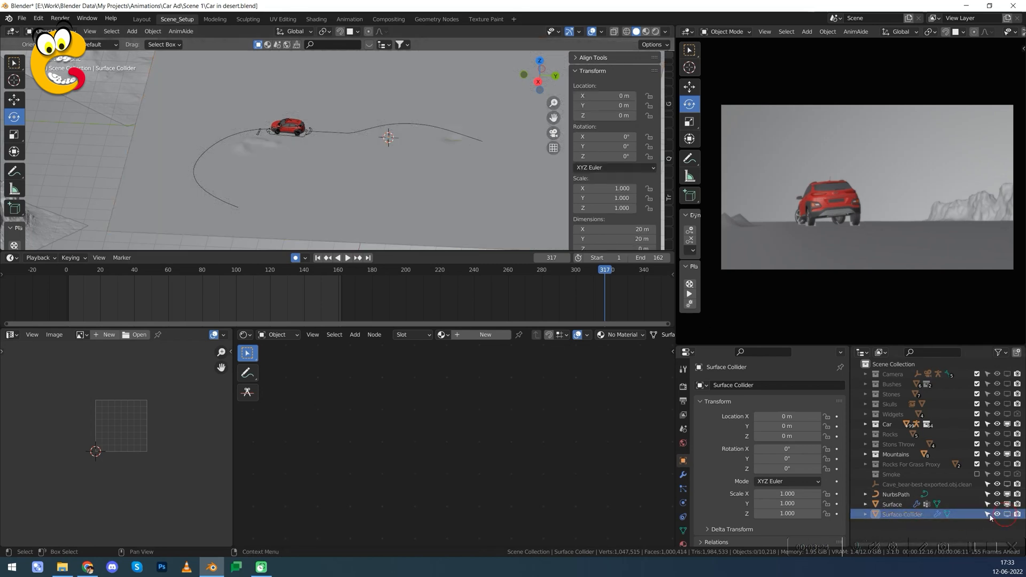
- Play the car's drive around the curve of the path and stop at frame 378
scroll(339, 142, "up", 3)
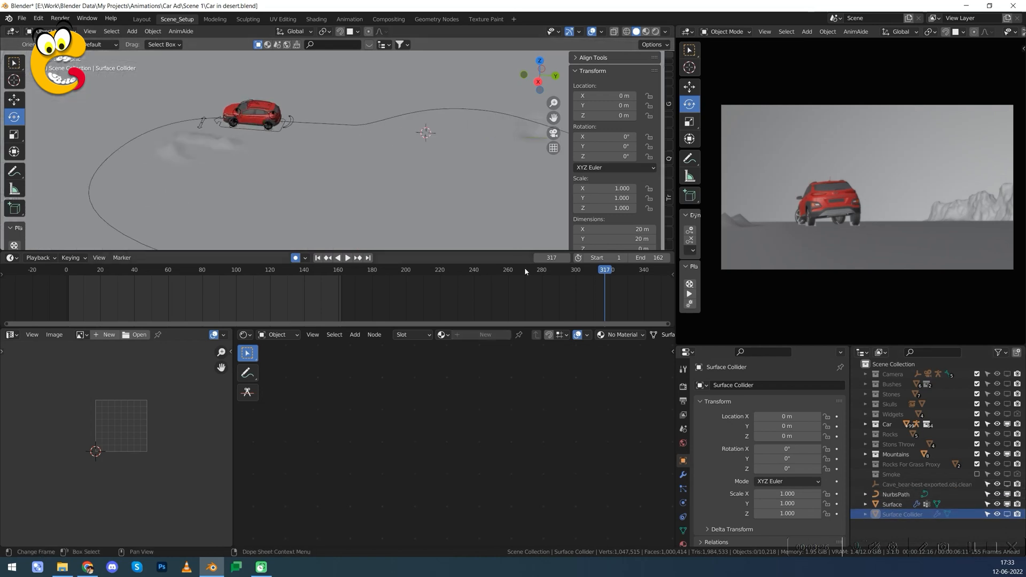
key("space")
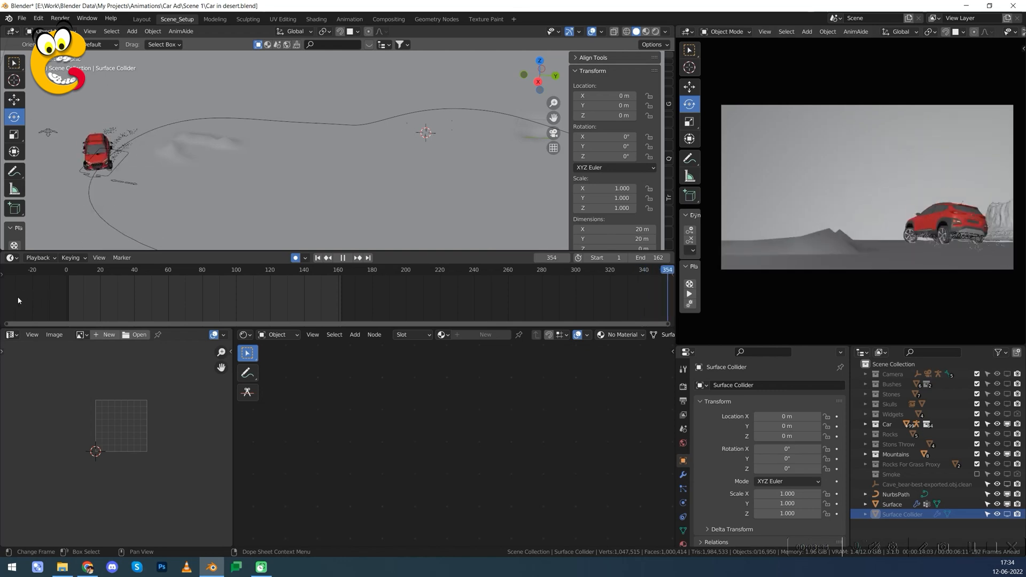
key("space")
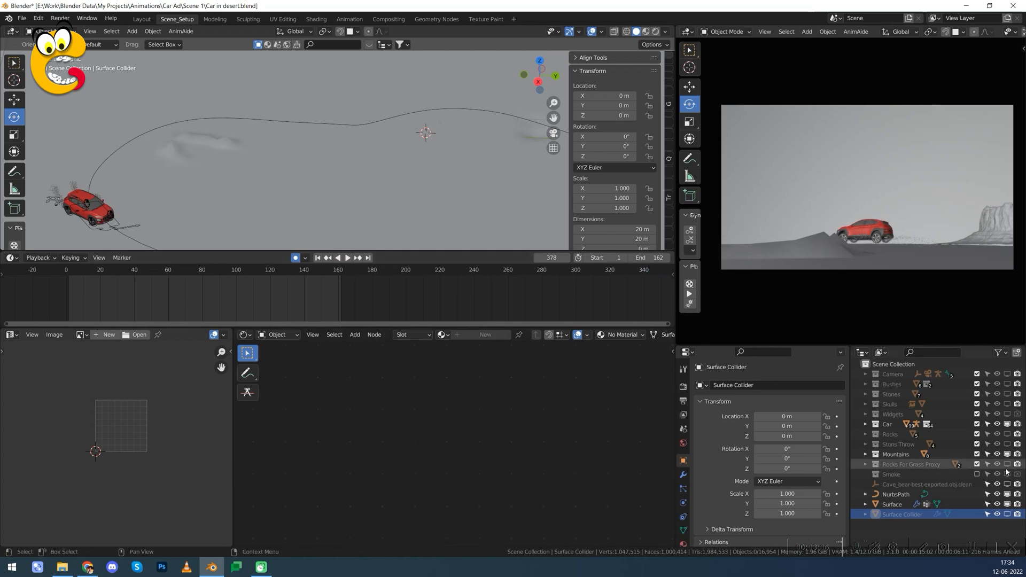
- Show the Rocks For Grass Proxy collection in the viewport and move the playhead back to frame 252
left_click(1007, 465)
middle_click_drag(443, 298, 503, 310, "ctrl")
key("space")
left_click_drag(526, 276, 395, 289)
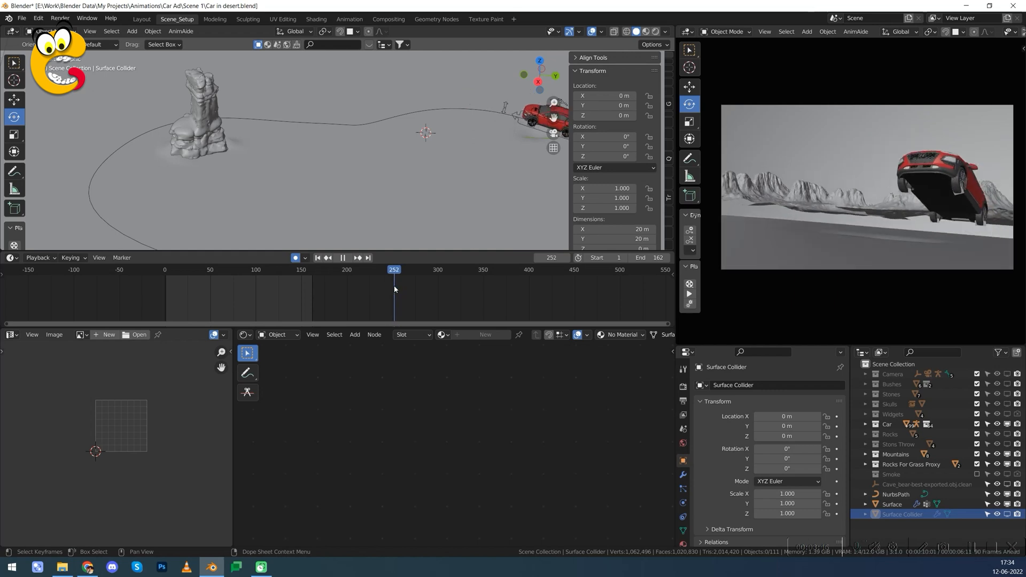
- Turn on the viewport display of the Surface's GeometryNodes modifier and deselect the Surface
left_click(892, 504)
left_click(684, 530)
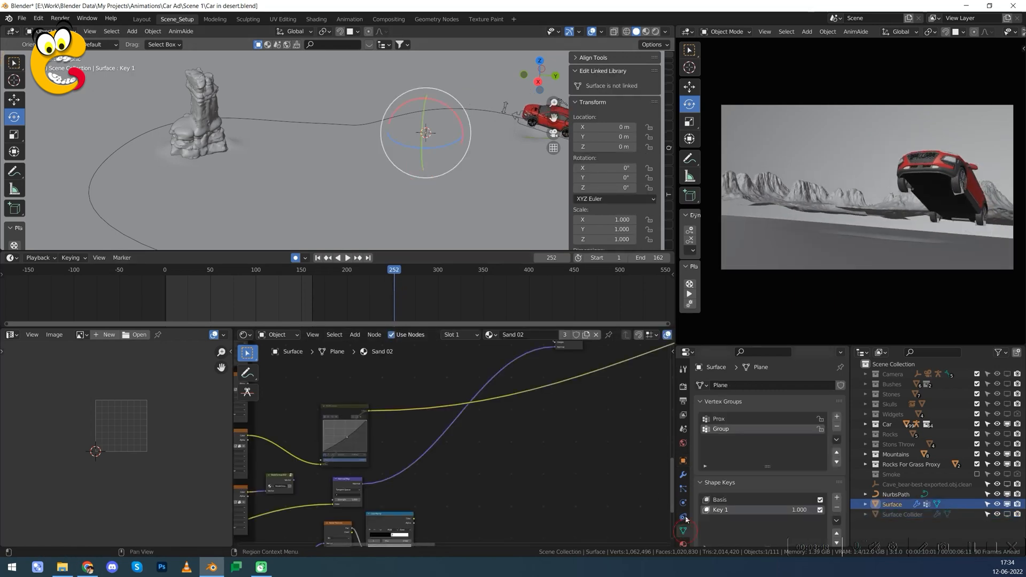
left_click(684, 461)
scroll(683, 524, "down", 2)
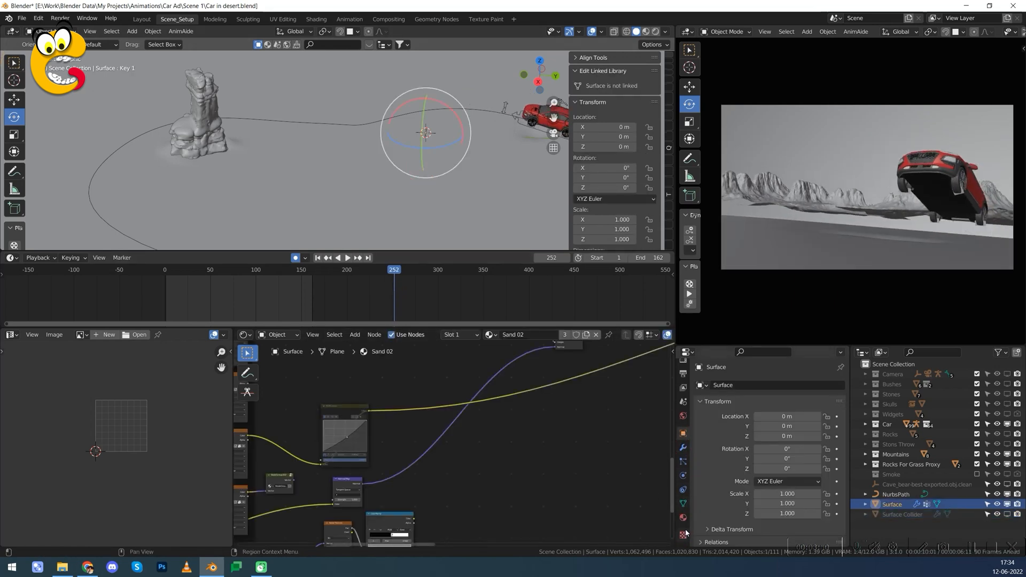
left_click(684, 447)
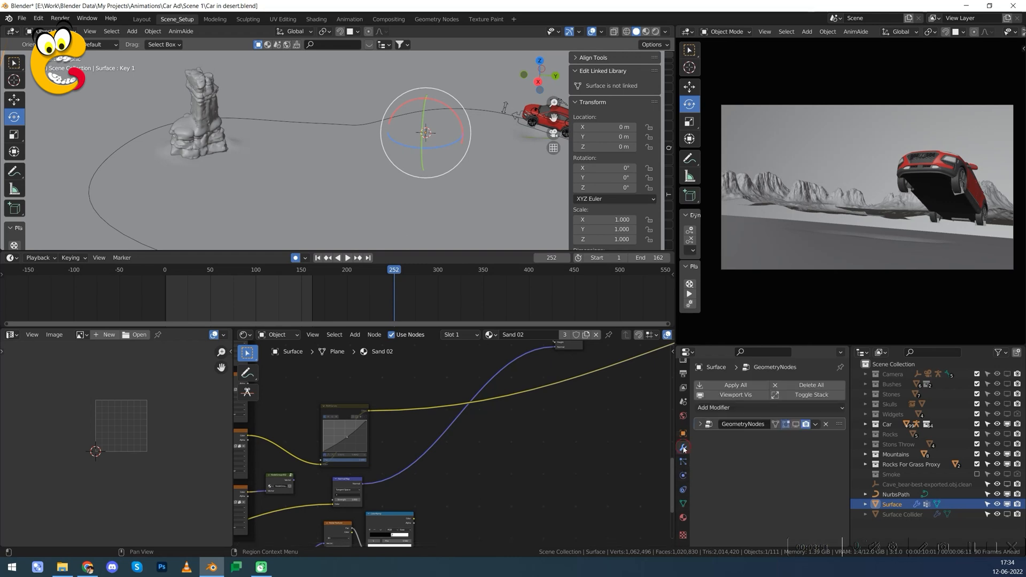
left_click(796, 425)
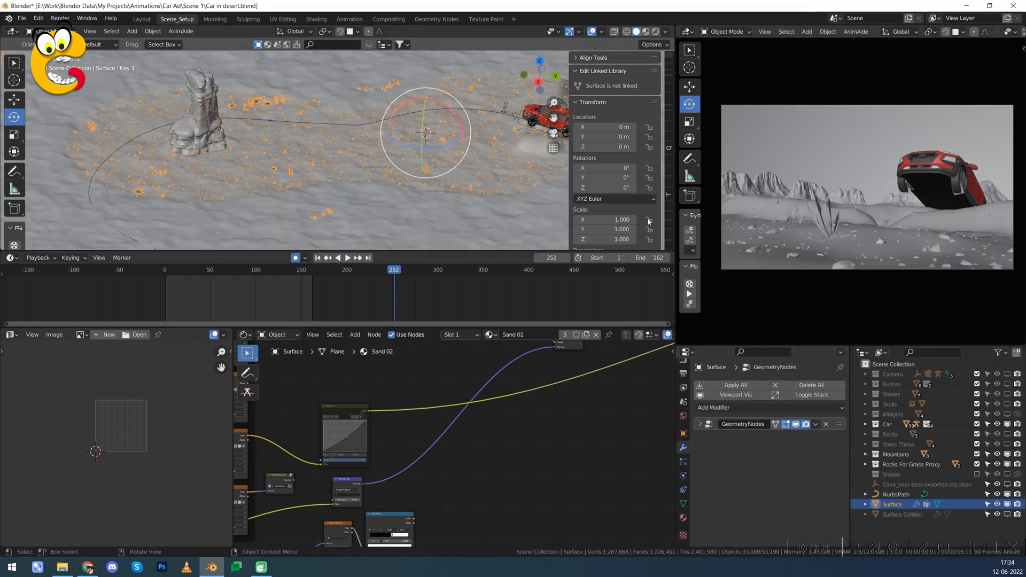
middle_click_drag(377, 139, 375, 178)
key("alt+a")
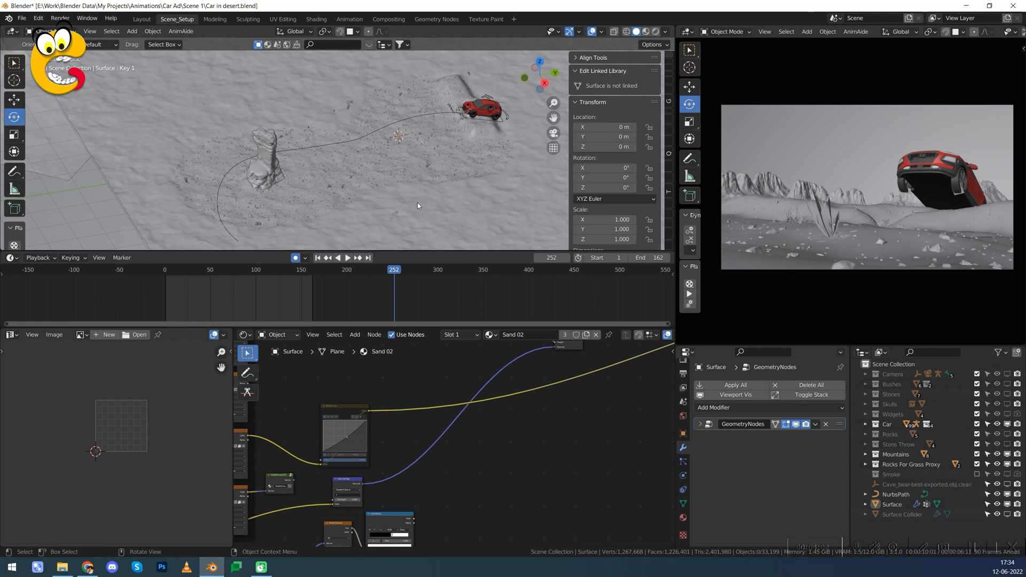
- Turn off the viewport display of the Surface's GeometryNodes modifier, deselect the Surface and enable the Smoke collection
middle_click_drag(495, 151, 345, 121, "shift")
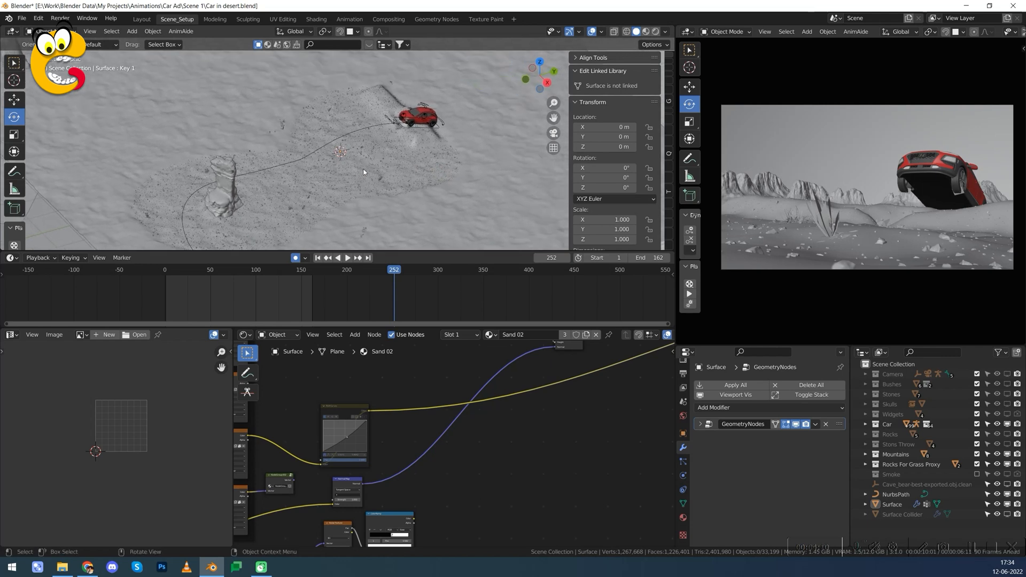
mouse_move(365, 172)
middle_mouse_down()
mouse_move(374, 170)
mouse_move(355, 162)
middle_mouse_up()
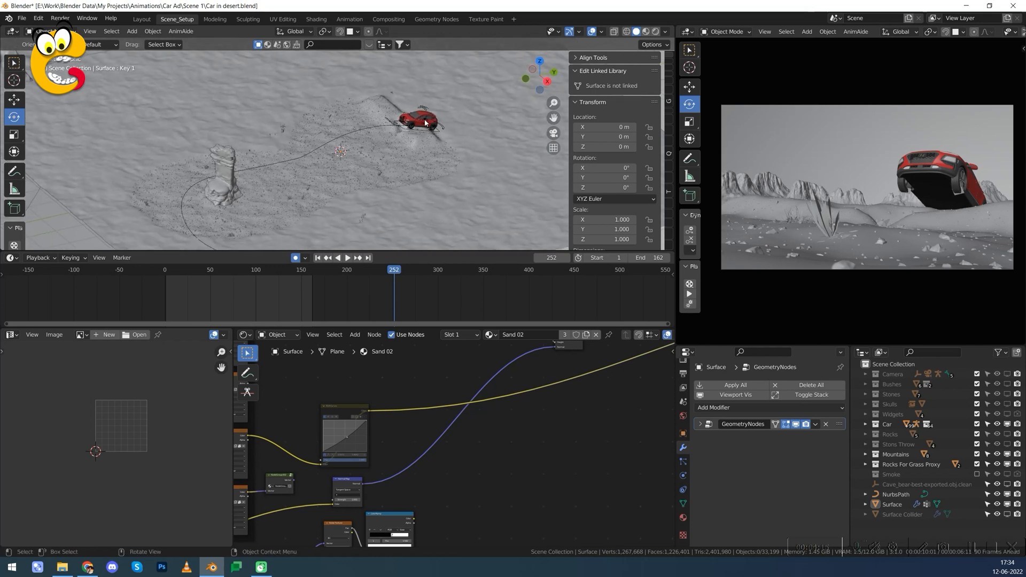
middle_click_drag(422, 143, 319, 144)
middle_click_drag(176, 180, 336, 179)
scroll(335, 179, "up", 2)
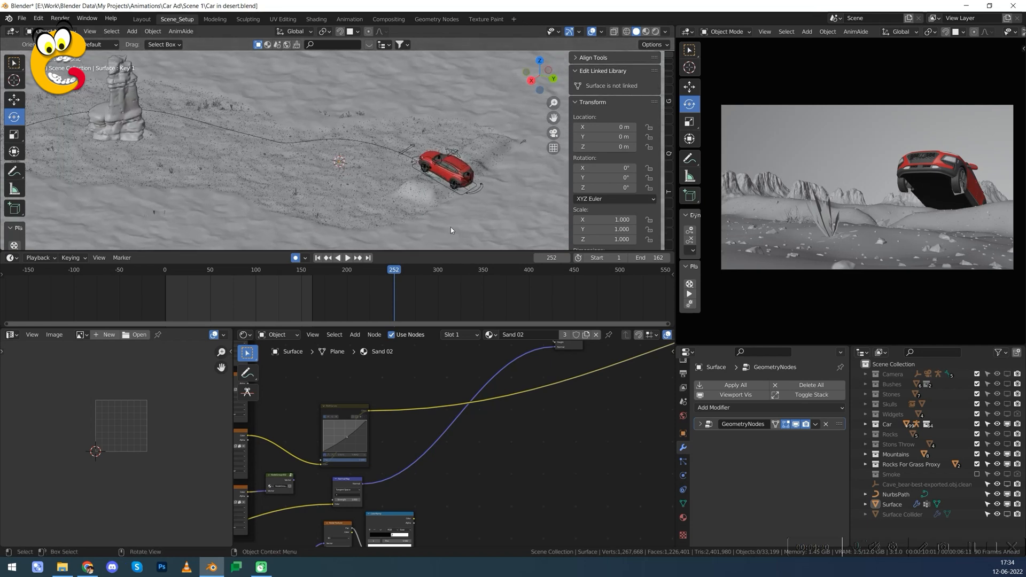
left_click(796, 423)
middle_click_drag(351, 188, 426, 167)
key("alt+a")
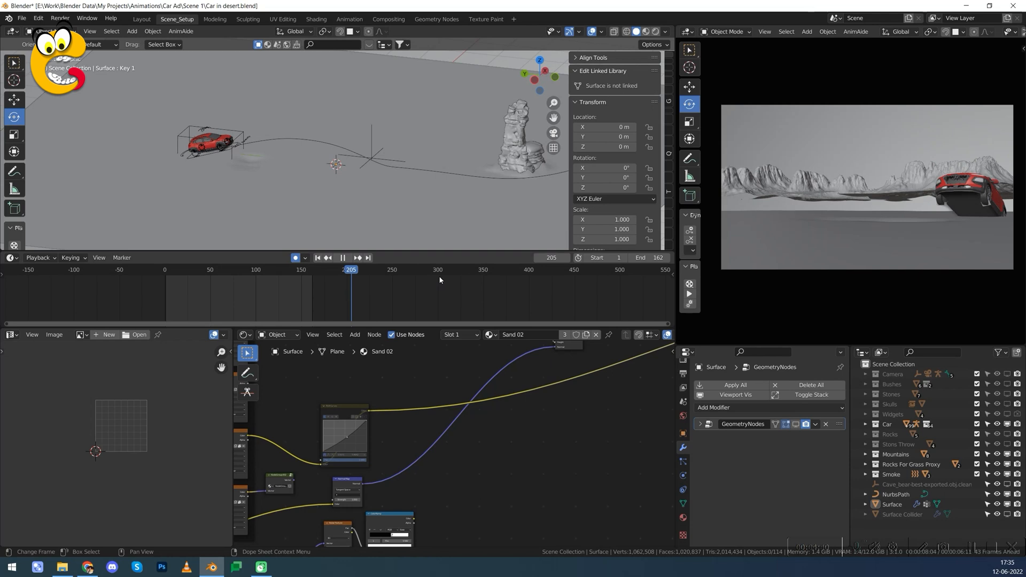
- Stop the playback, jump to frame 301 and play backward and forward to examine the smoke behind the car
key("space")
left_click(439, 278)
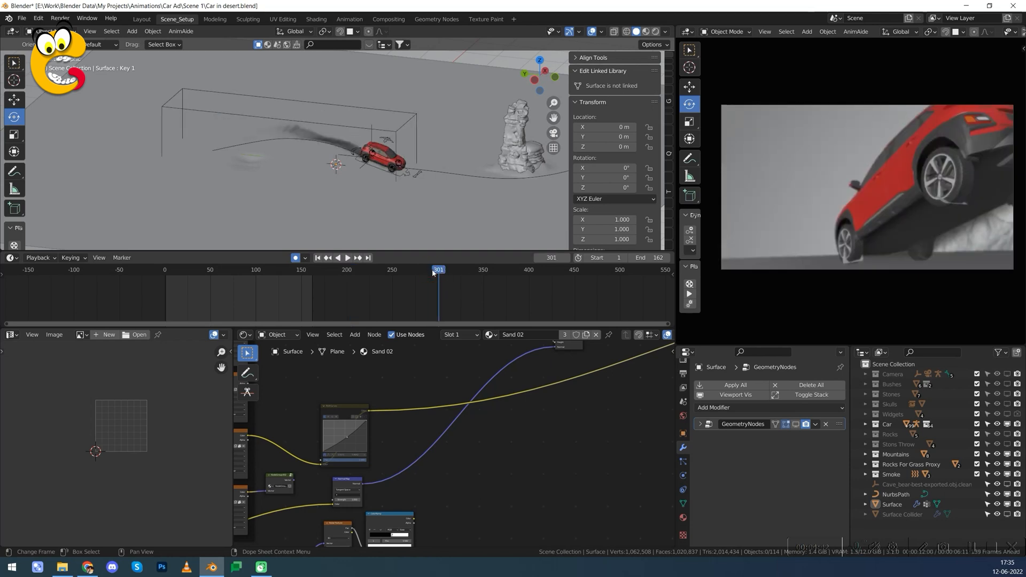
key("ctrl+shift+space")
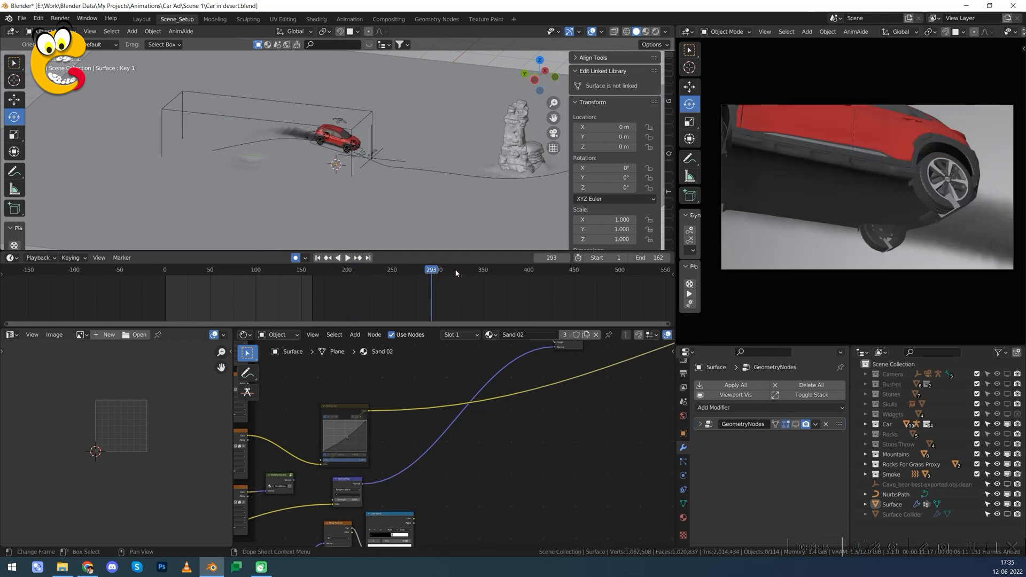
key("space")
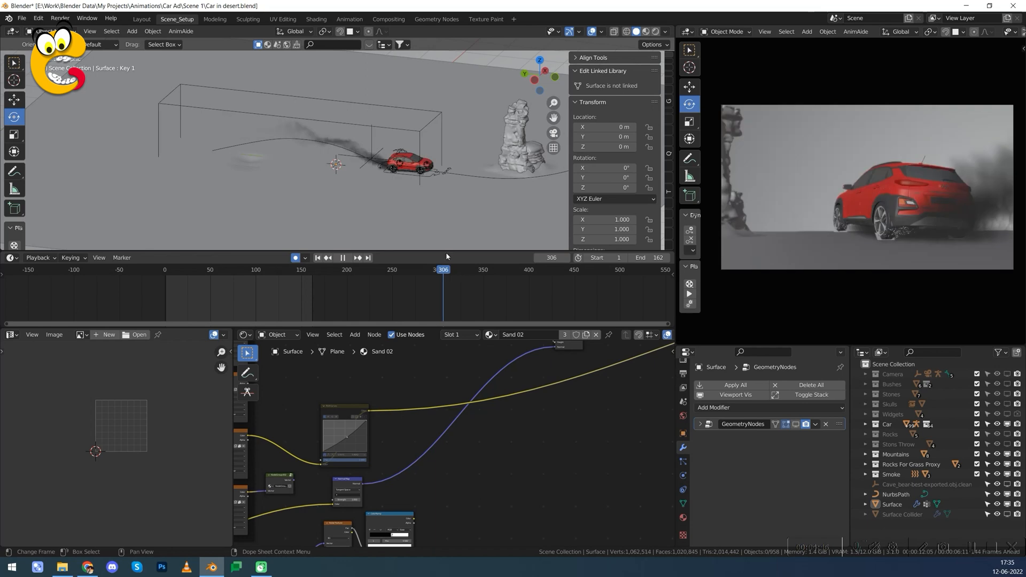
- Move the playhead to frame 228 and select the Turbulence force field on the car's path
left_click(373, 276)
left_click(378, 163)
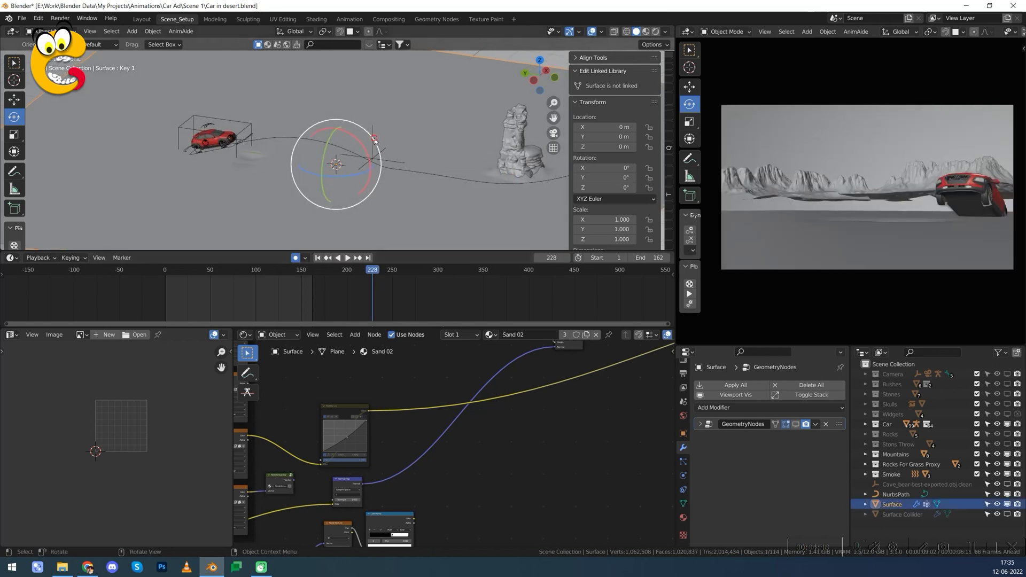
left_click(373, 159)
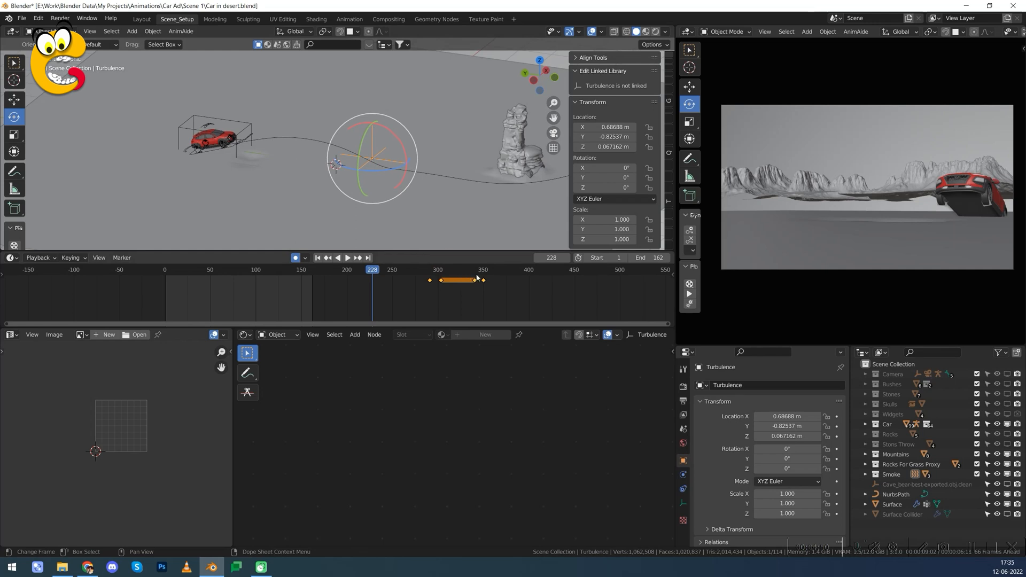
- Play the car's drive past the rock tower, stop at frame 382 and examine the smoke domain and trail
key("space")
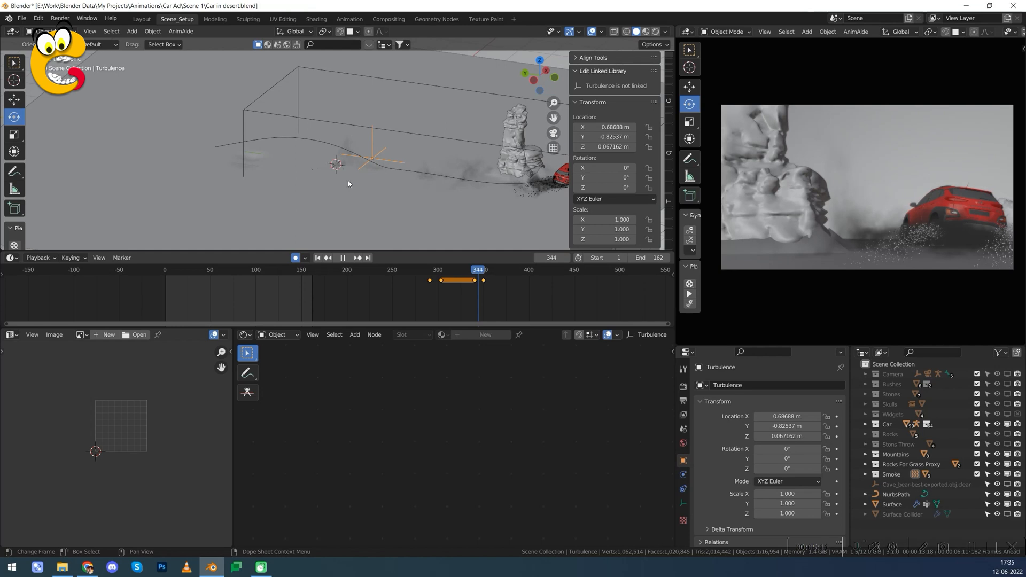
key("space")
scroll(348, 184, "down", 2)
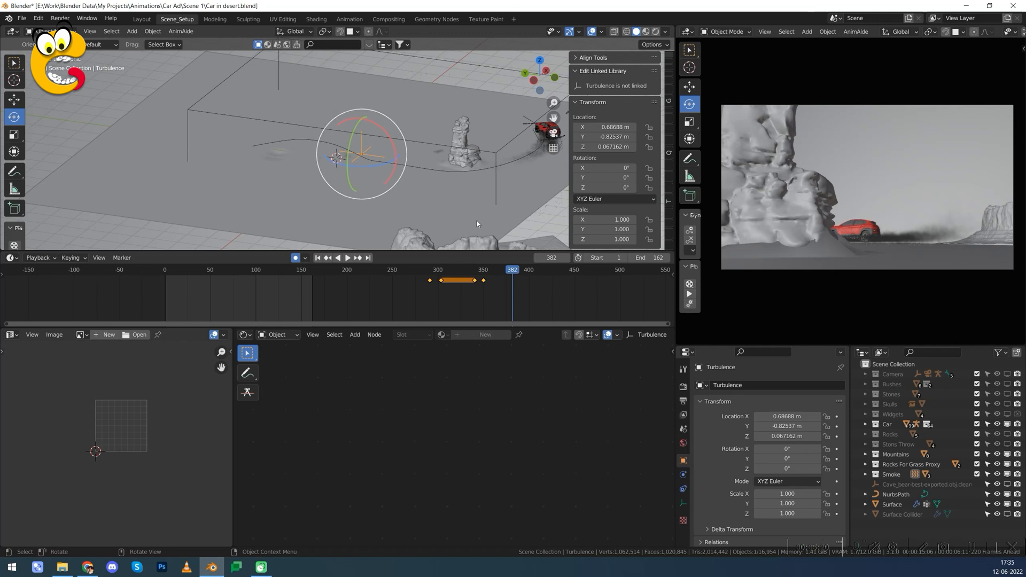
key("alt")
middle_click_drag(408, 174, 448, 170)
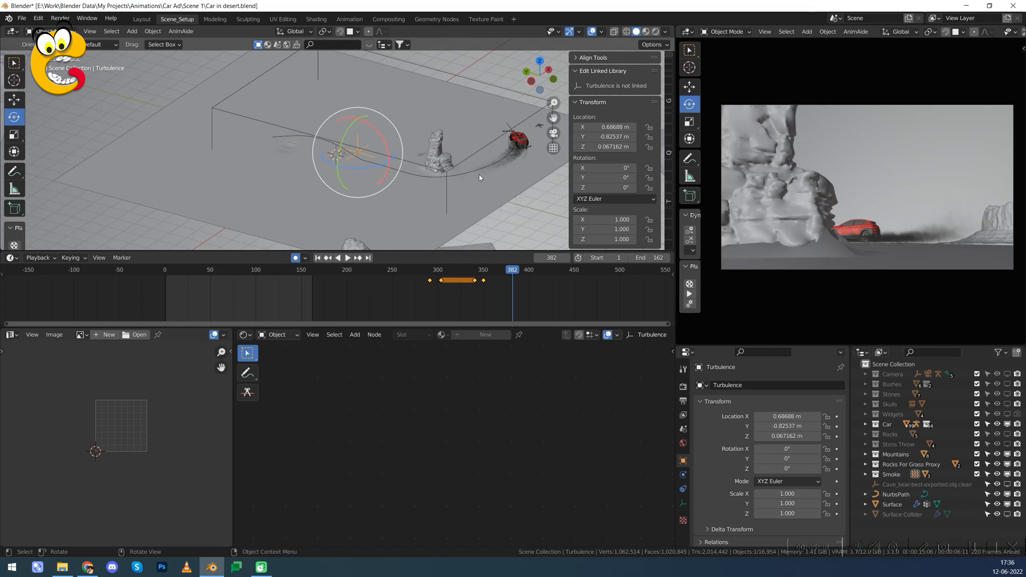
middle_click_drag(409, 186, 393, 209)
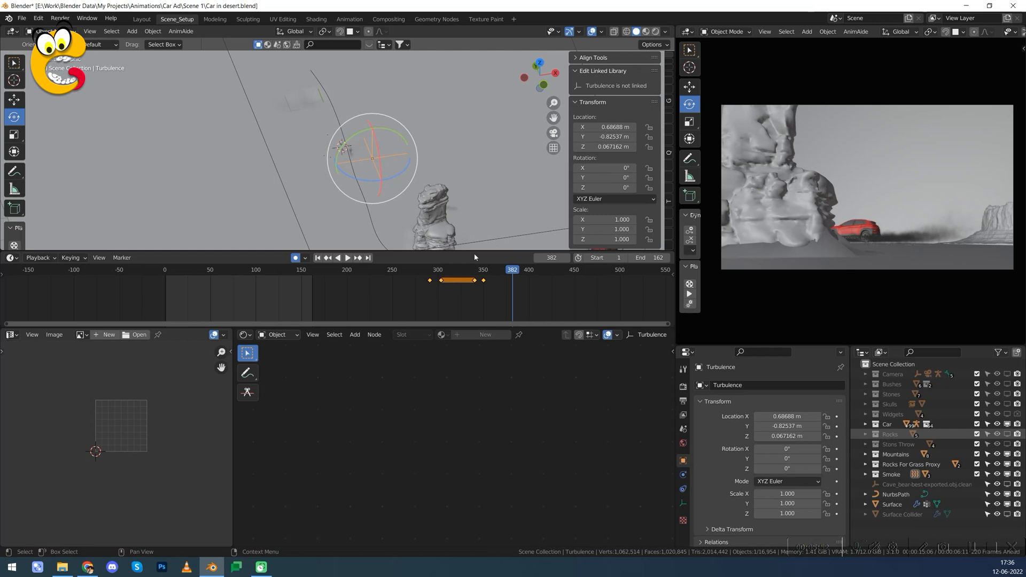
scroll(434, 224, "down", 3)
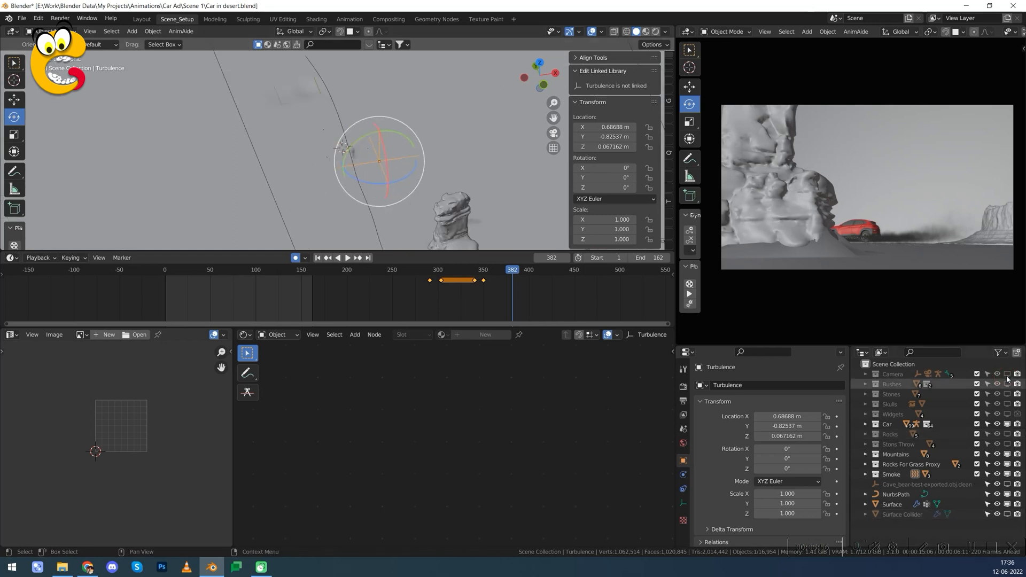
- Disable the Smoke collection and show the hidden collections and the Cave_bear object in the viewport
left_click(978, 475)
left_click_drag(1008, 374, 1008, 486)
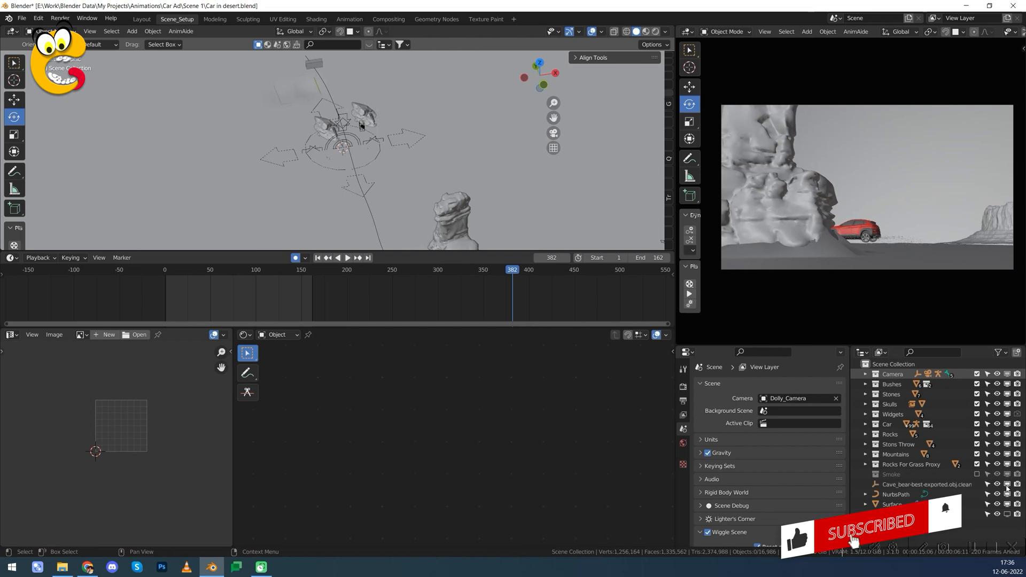
- Select the Surface, turn on the viewport display of its GeometryNodes modifier and deselect it
left_click(892, 504)
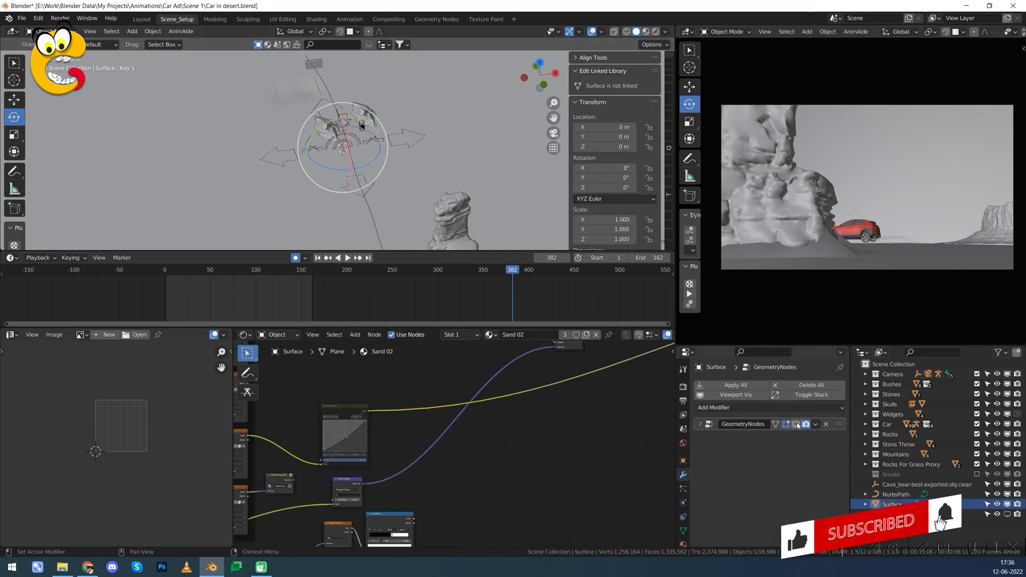
left_click(799, 424)
key("alt+a")
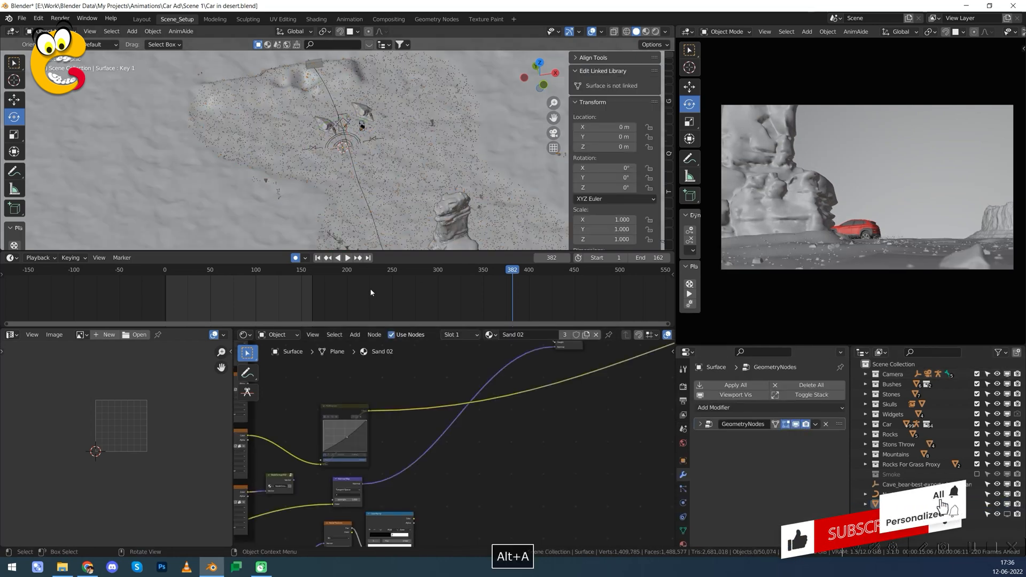
- Scrub the animation to frame 369 and switch the camera view to Rendered shading
left_click_drag(279, 273, 502, 291)
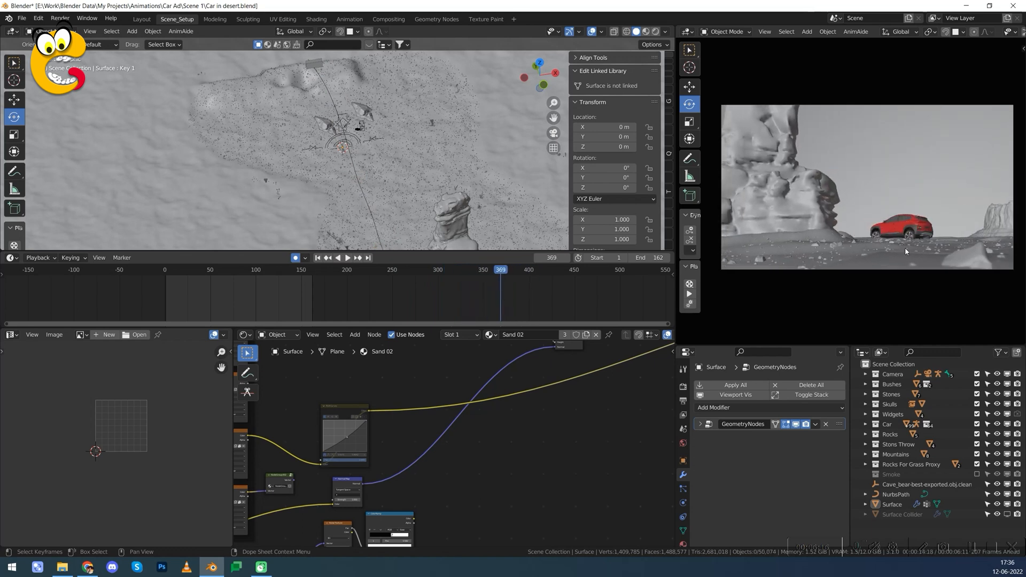
key("z")
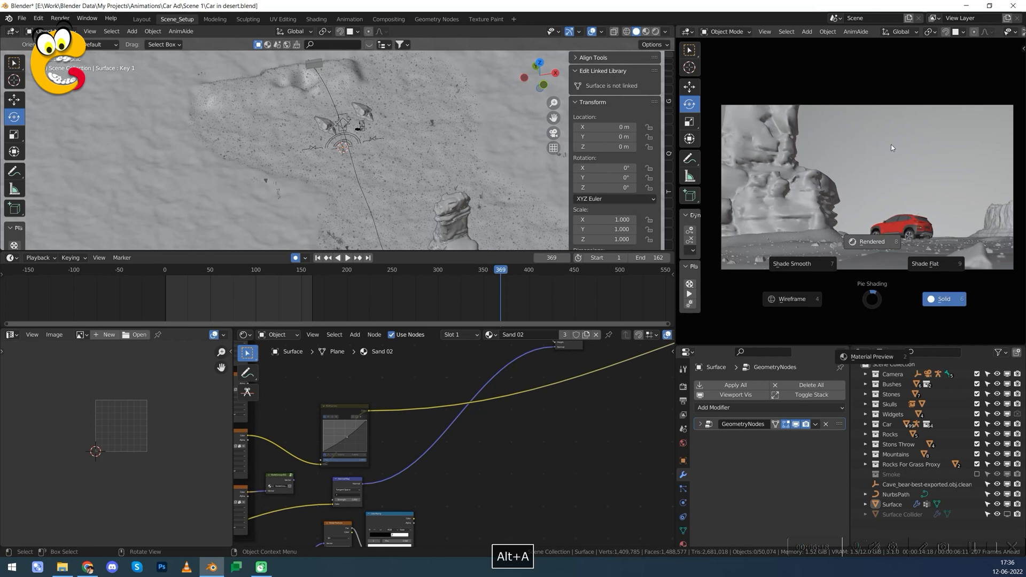
left_click(820, 206)
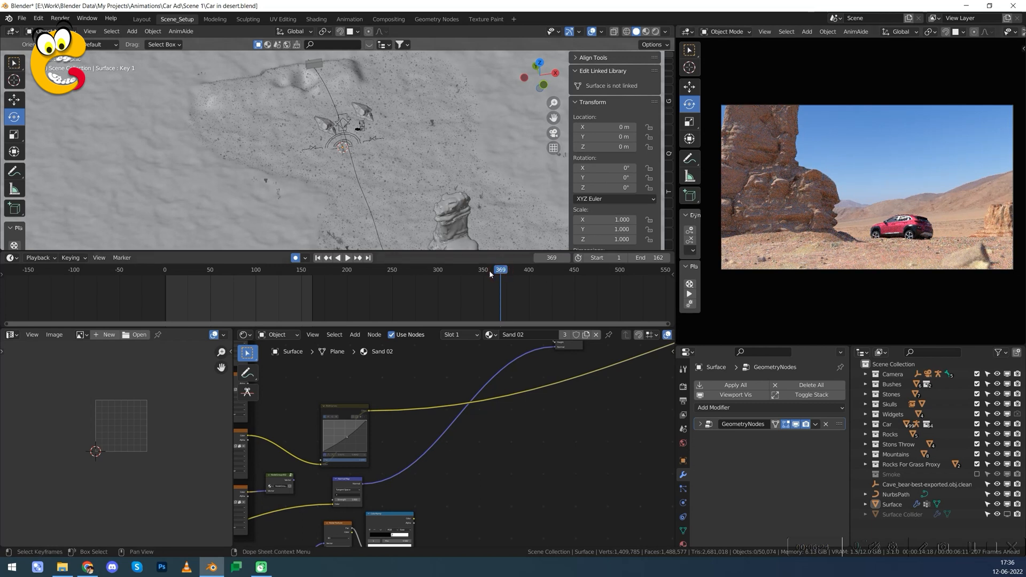
- Move the playhead to frame 523 and return the camera view to Solid shading
key("z")
key("alt+a")
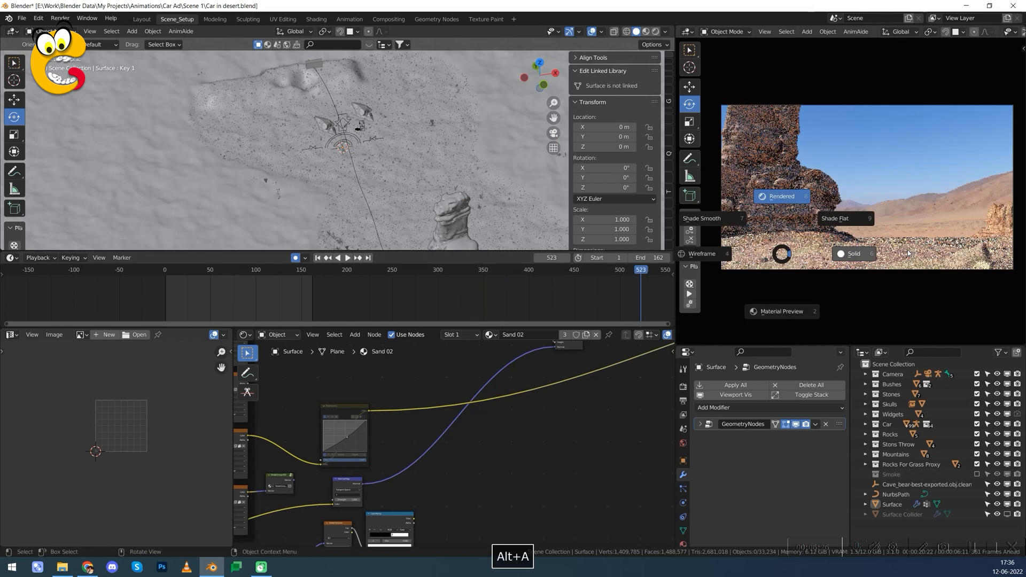
left_click(879, 260)
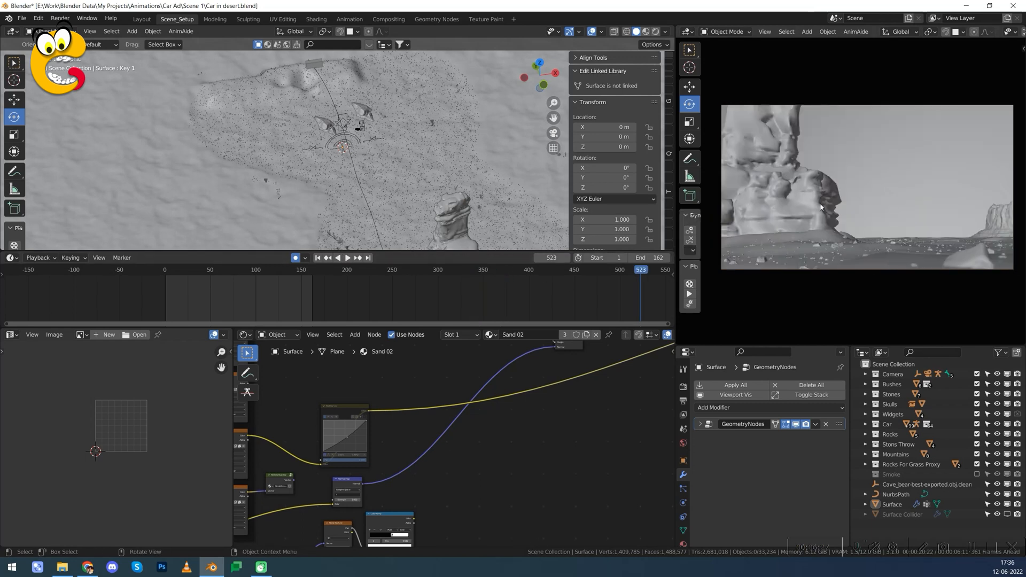
- In the Compositing workspace, delete the extra nodes, keeping only Render Layers, Denoise, Composite and Viewer
left_click(389, 19)
left_click_drag(423, 175, 444, 252)
key("Delete")
left_click(370, 276)
key("Delete")
left_click_drag(297, 222, 357, 275)
left_click(357, 275)
key("Delete")
- Rearrange the Render Layers, Denoise and Composite nodes into a tidy layout
left_click_drag(502, 188, 444, 195)
left_click_drag(187, 126, 188, 121)
left_click_drag(428, 131, 422, 130)
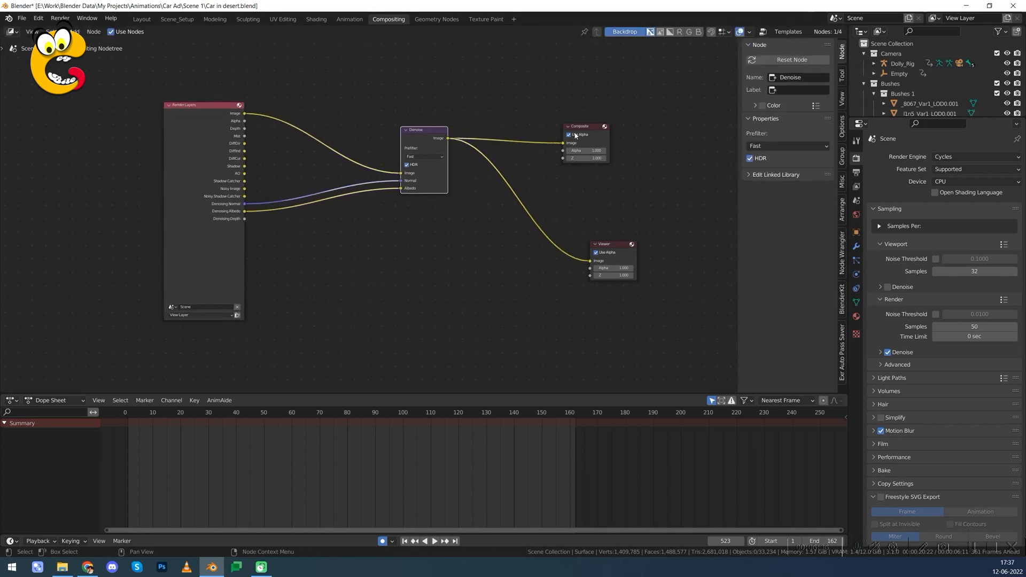
left_click(605, 134)
left_click_drag(588, 126, 598, 125)
- Return to the Scene_Setup workspace and view the whole desert scene from farther away
left_click(177, 19)
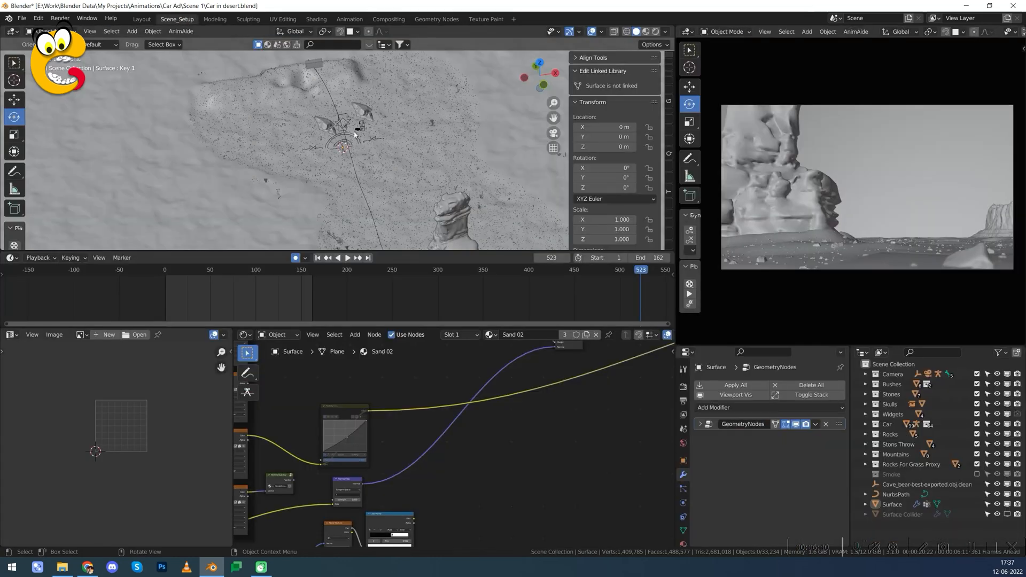
scroll(500, 177, "down", 4)
middle_click_drag(481, 182, 417, 197)
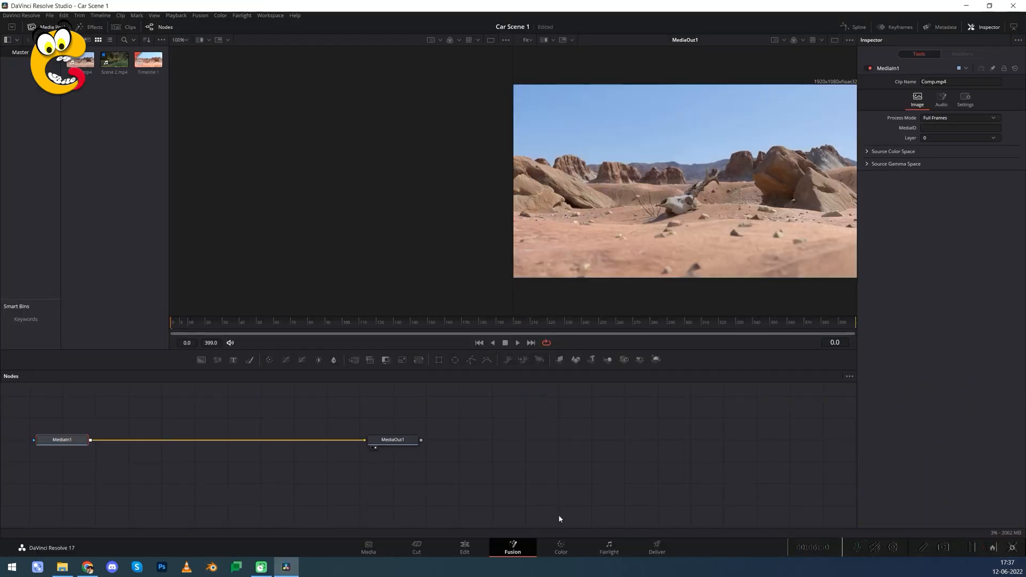
- Switch to DaVinci Resolve, open the Color page for Timeline 1 and bring the grading nodes into view
left_click(560, 548)
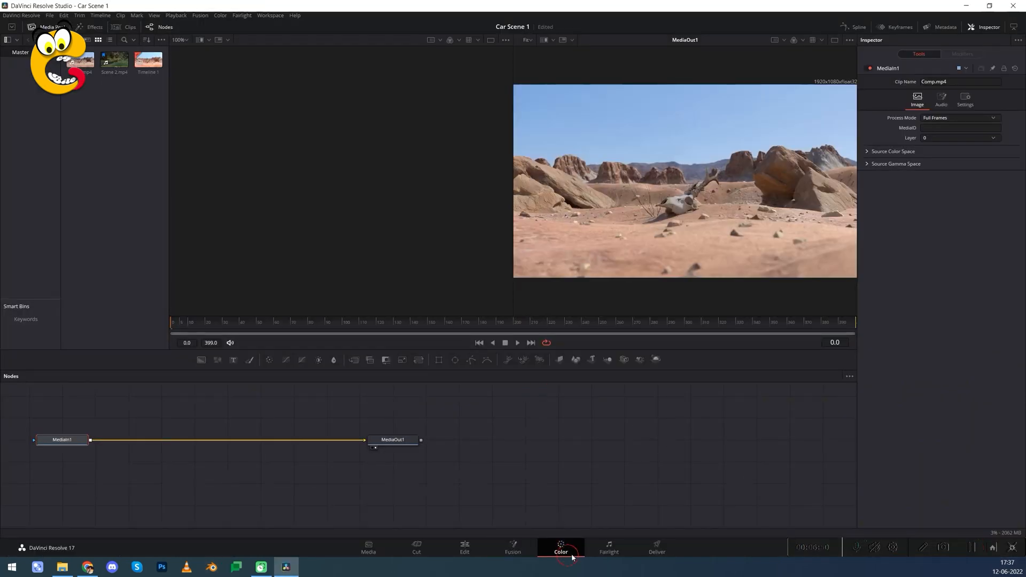
left_click(412, 547)
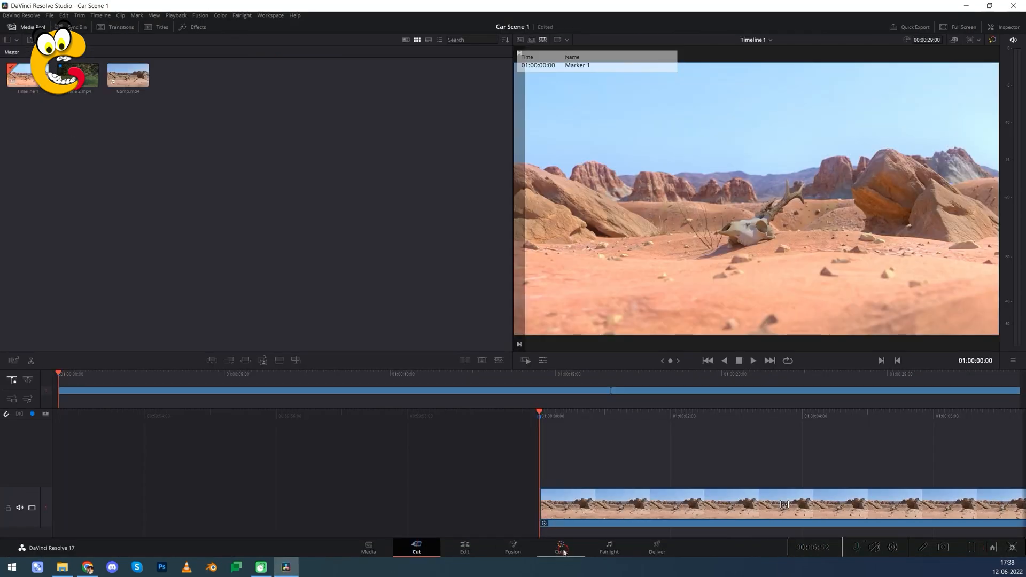
left_click(561, 549)
middle_click_drag(778, 180, 738, 229)
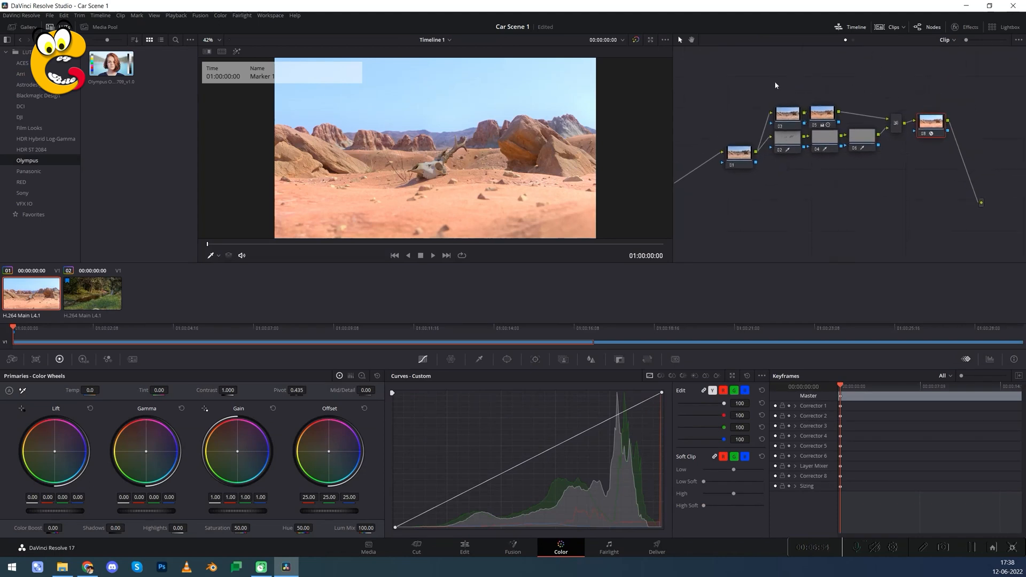
- Show the clip full screen and repeatedly bypass and restore the color grade to compare both looks
key("shift+d")
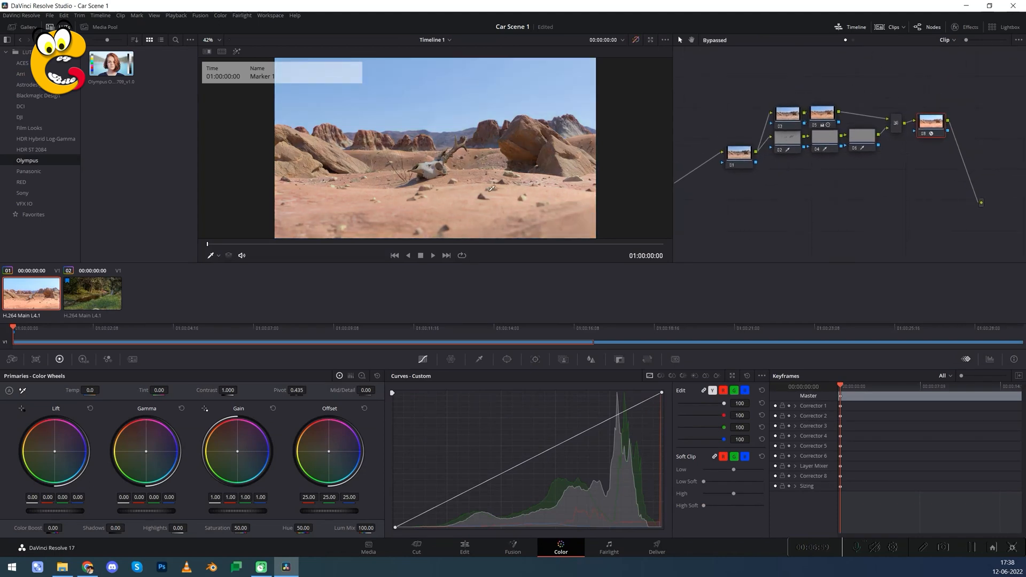
key("ctrl+f")
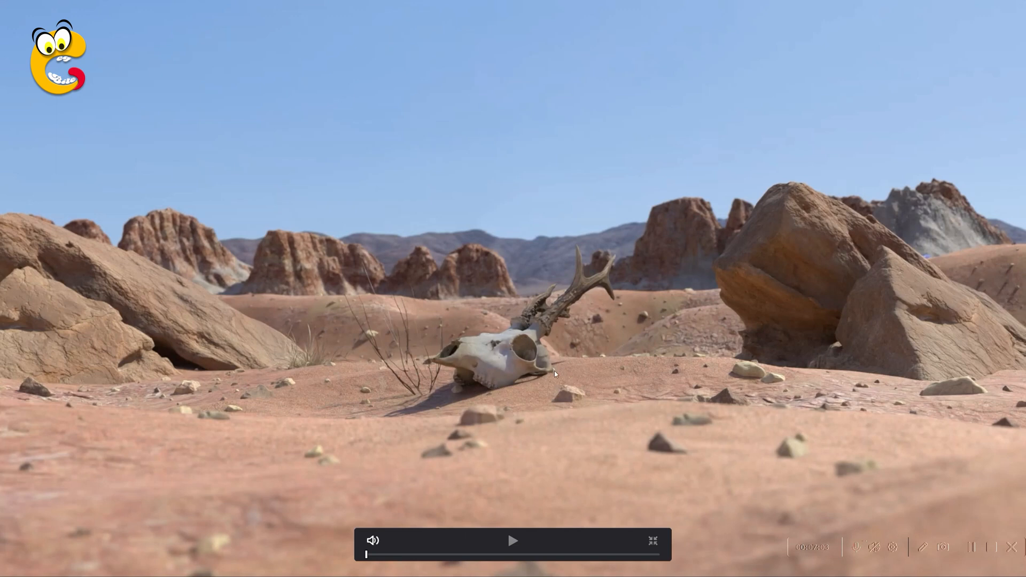
key("shift+d")
key("shift+d")
key("shift+d")
key("shift+d")
key("shift+d")
key("shift+d")
key("shift+d")
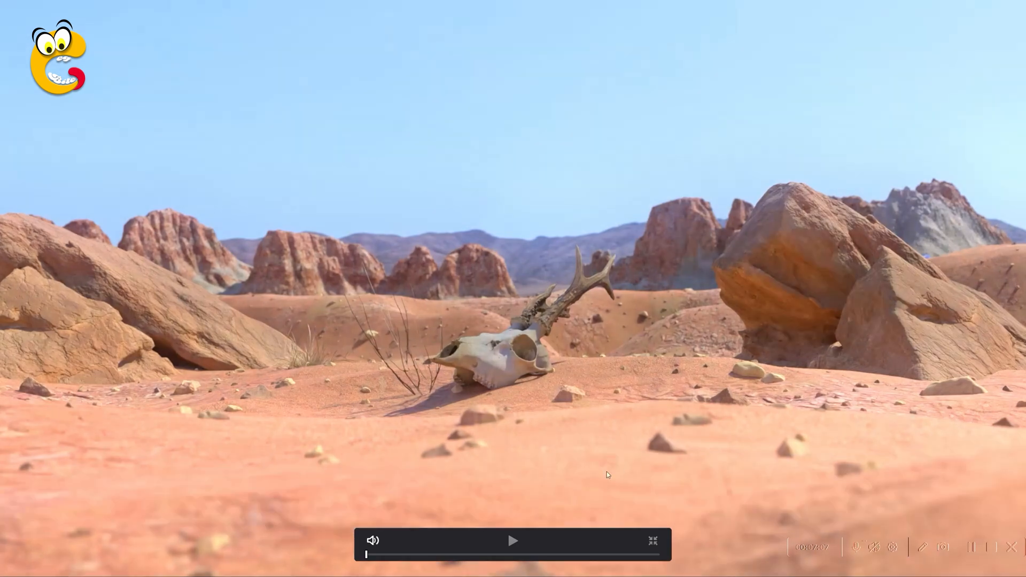
- Play the graded clip full screen, pause it, scrub ahead to the car's jump and leave full screen
left_click(512, 541)
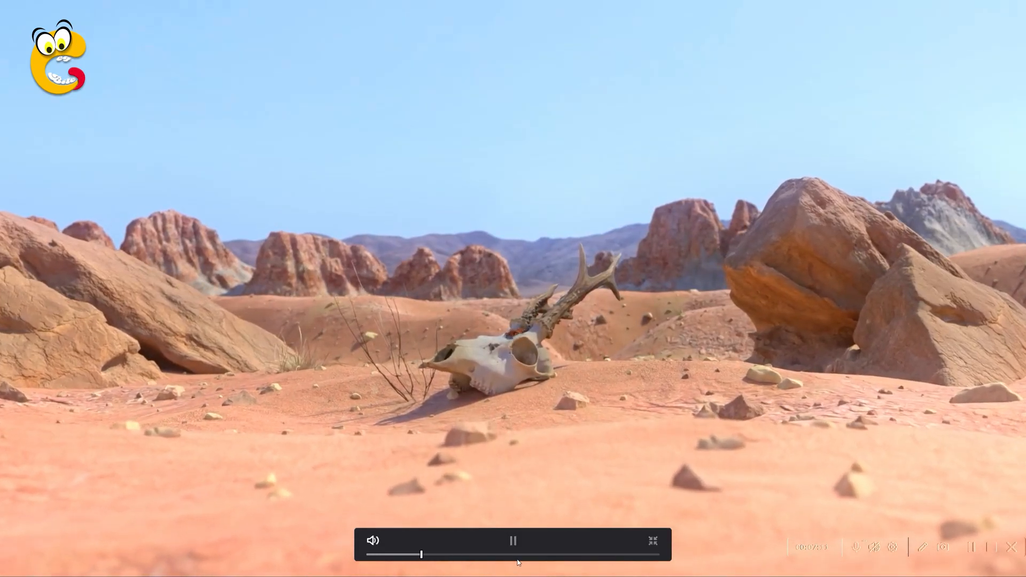
left_click(513, 542)
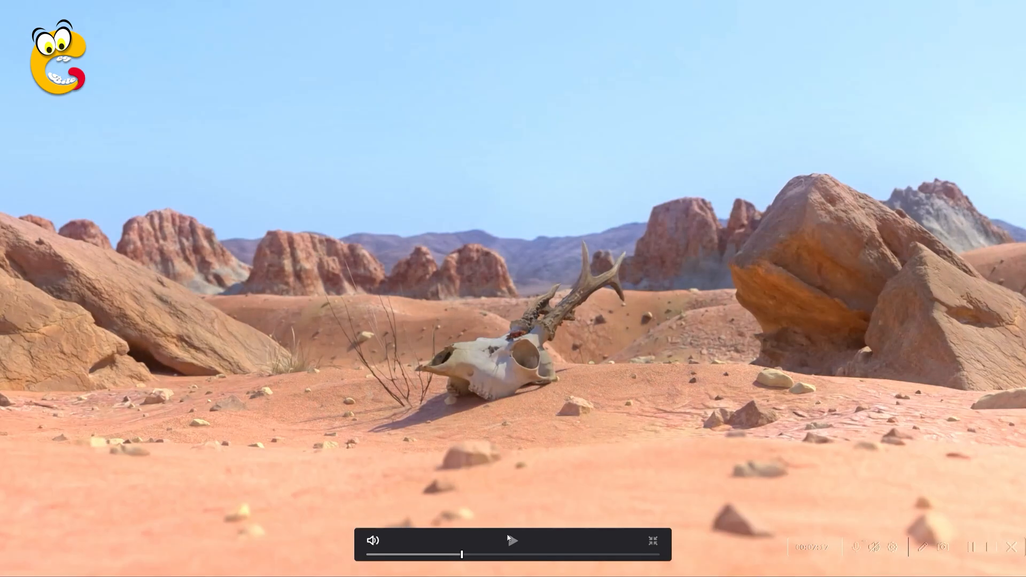
left_click_drag(463, 554, 567, 555)
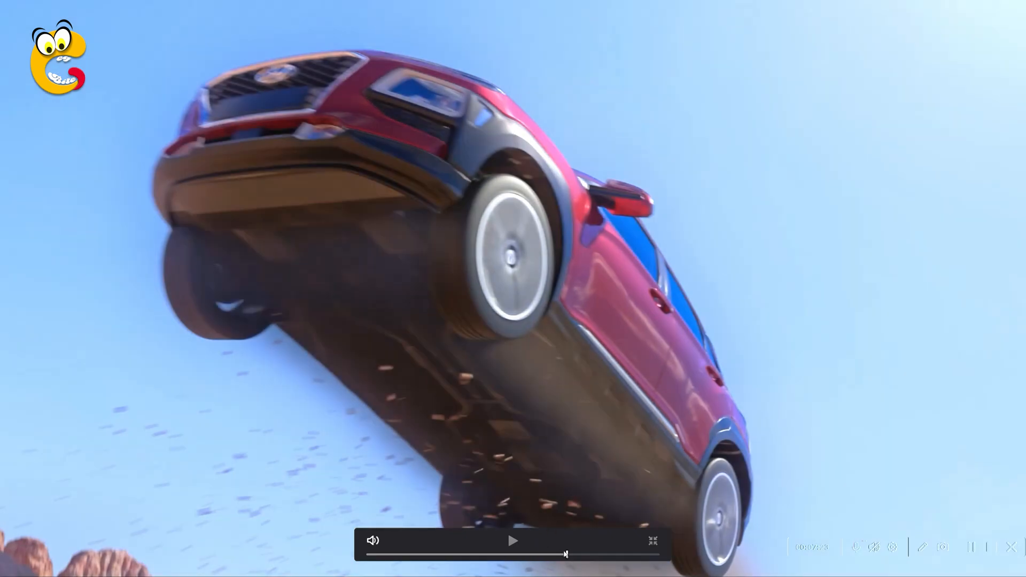
key("ctrl+f")
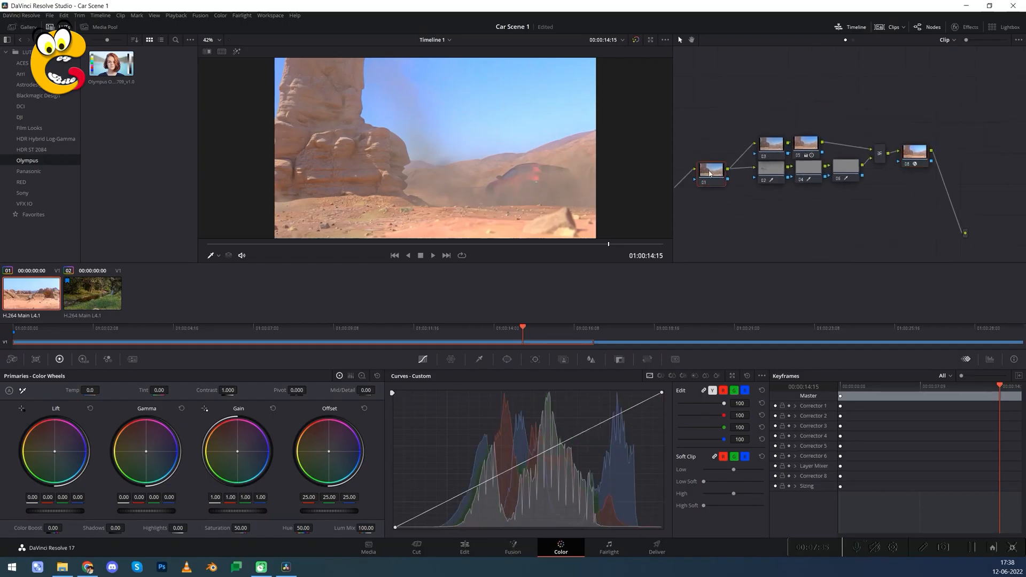
- Select nodes 01, 03 and 02 in turn, spacing them apart, and highlight node 02's isolated colors in the viewer
left_click_drag(710, 174, 705, 176)
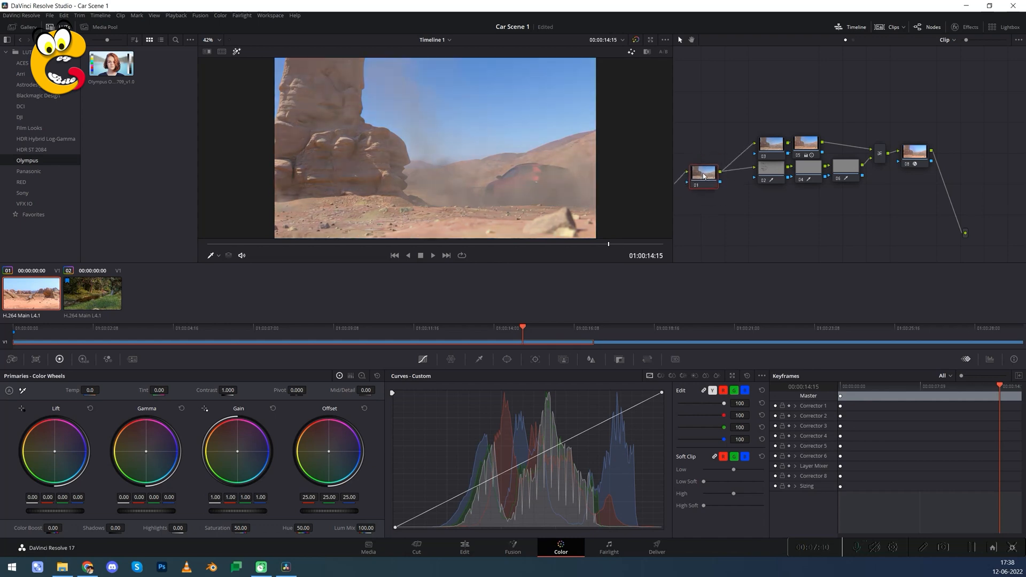
middle_click_drag(704, 175, 708, 192)
left_click_drag(772, 165, 764, 158)
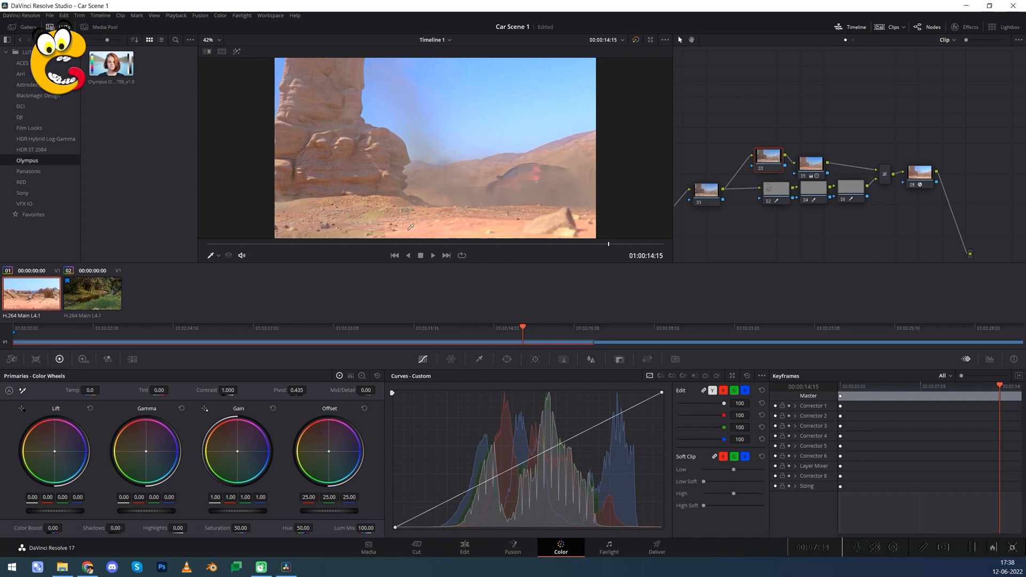
left_click_drag(776, 191, 759, 193)
key("shift+h")
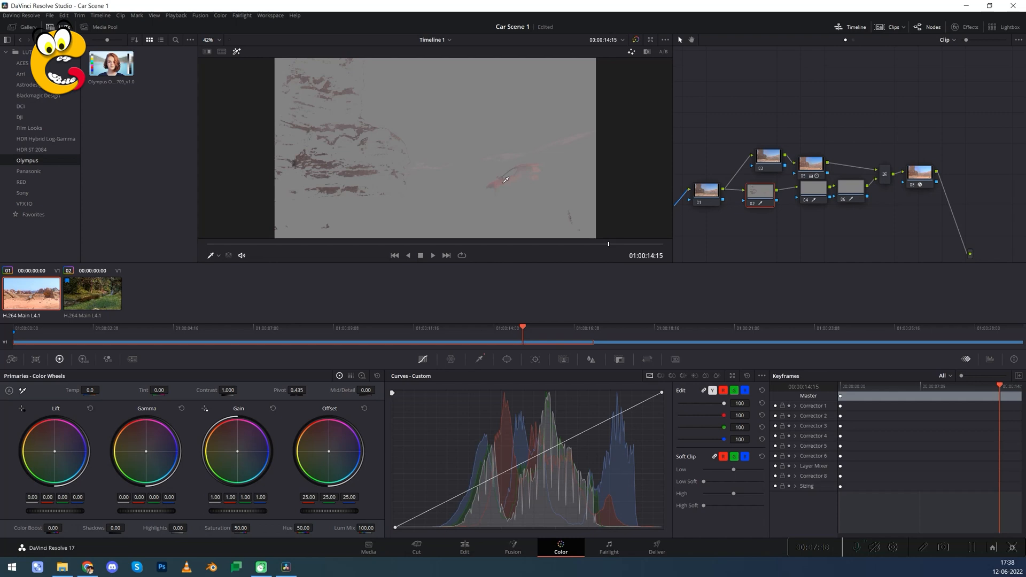
left_click_drag(765, 159, 758, 162)
left_click(758, 191)
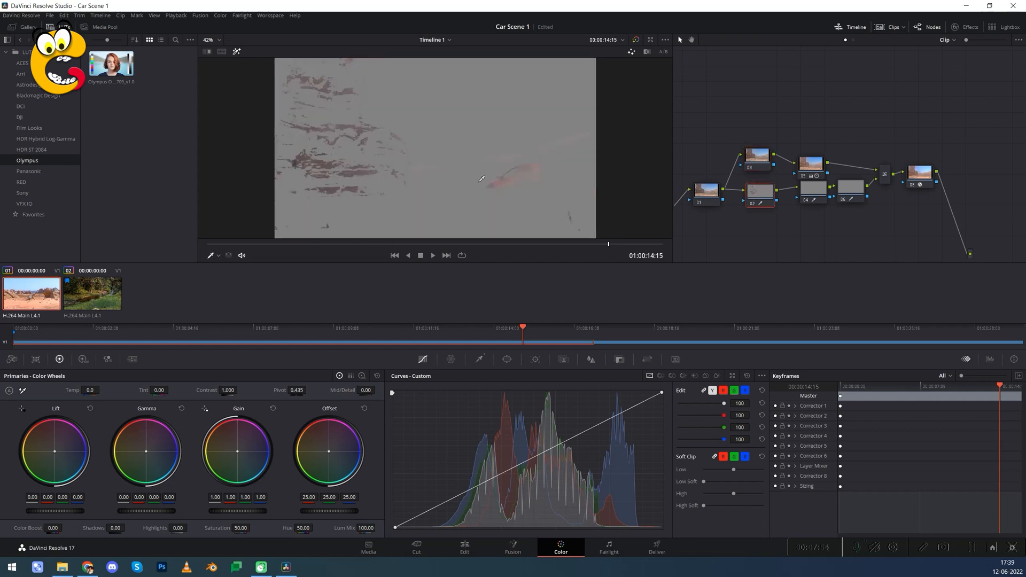
- Scrub back to 01:00:12:18 and inspect the remaining grading nodes in turn, up to final node 08
mouse_move(450, 324)
left_mouse_down()
mouse_move(417, 328)
mouse_move(459, 335)
left_mouse_up()
left_click(809, 193)
left_click_drag(799, 200, 800, 204)
left_click_drag(816, 165, 852, 196)
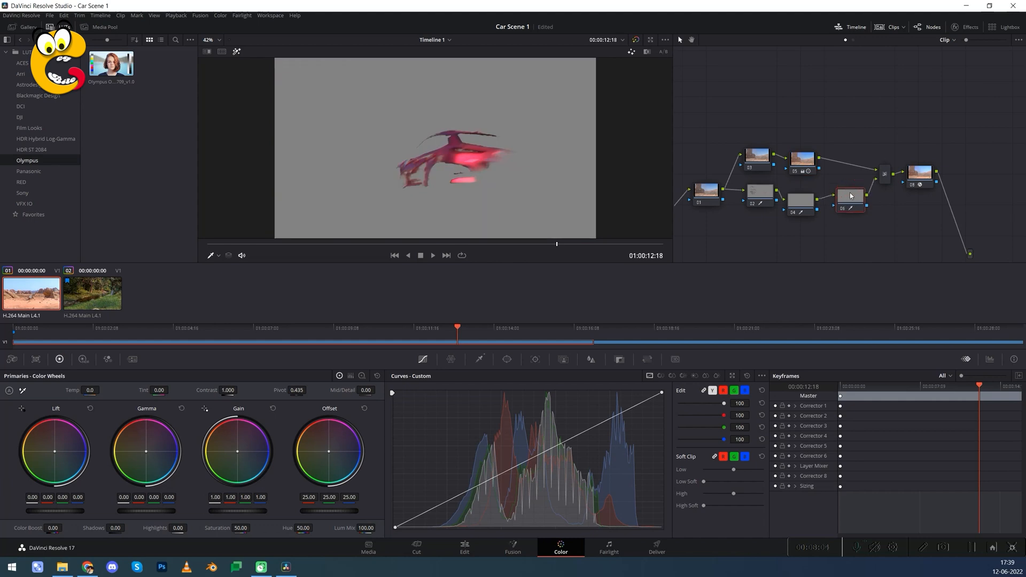
left_click(910, 174)
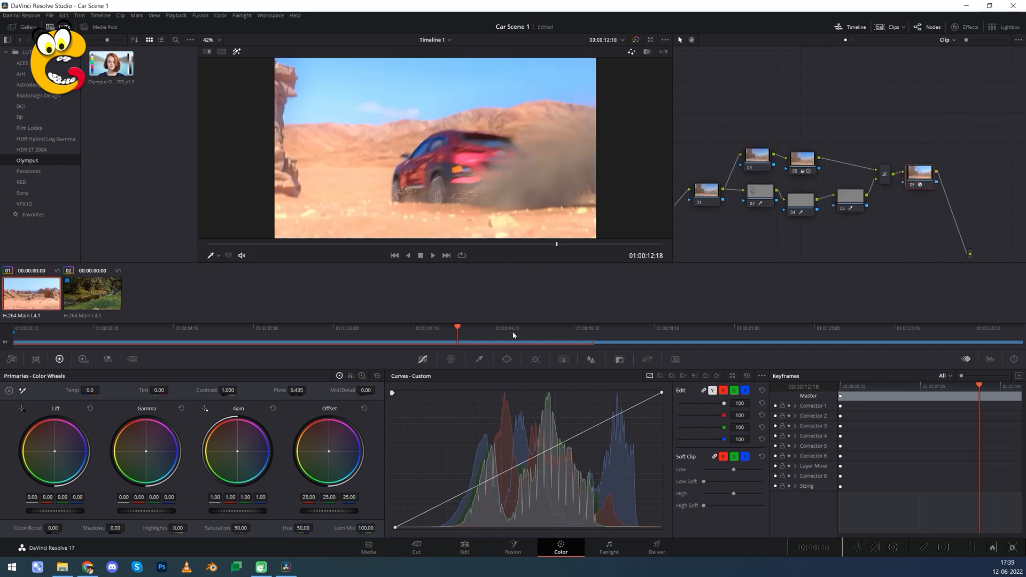
mouse_move(513, 336)
left_mouse_down()
mouse_move(615, 336)
mouse_move(454, 342)
mouse_move(553, 348)
mouse_move(470, 345)
mouse_move(517, 353)
left_mouse_up()
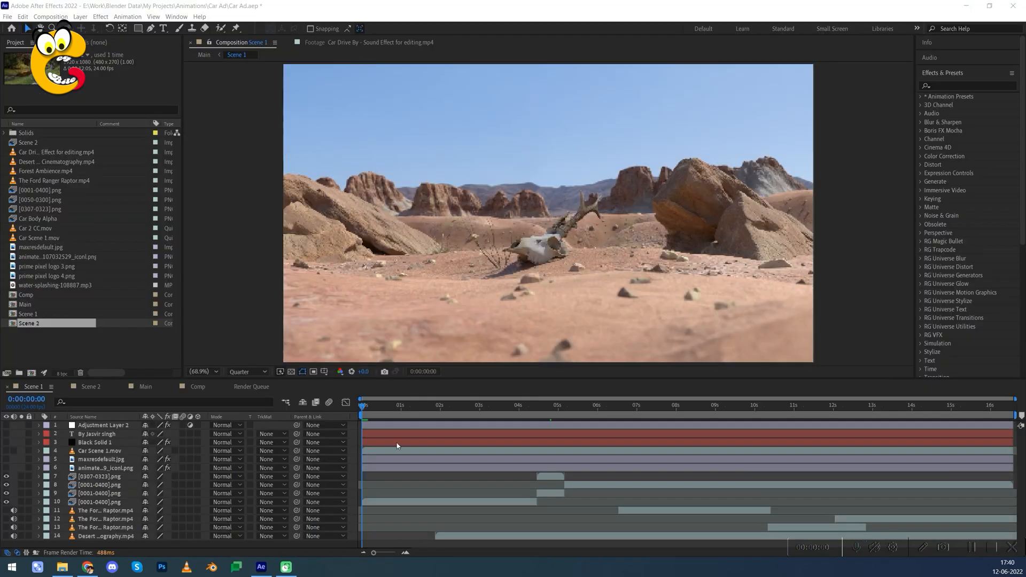
- In After Effects' Scene 1 composition, move to about 9 seconds, toggle the two hidden image layers and make Car Scene 1.mov visible
left_click_drag(372, 415, 723, 410)
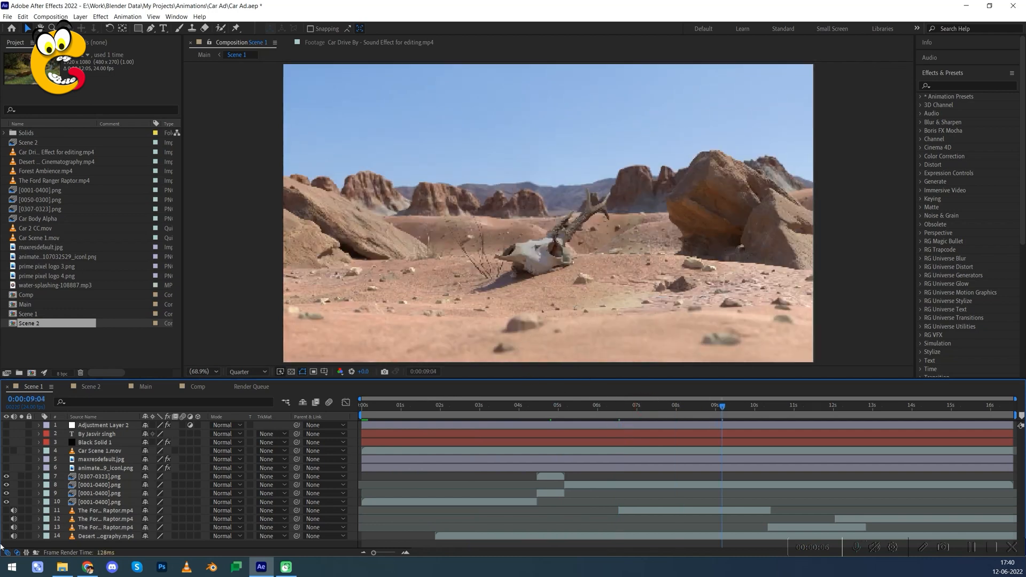
left_click(6, 468)
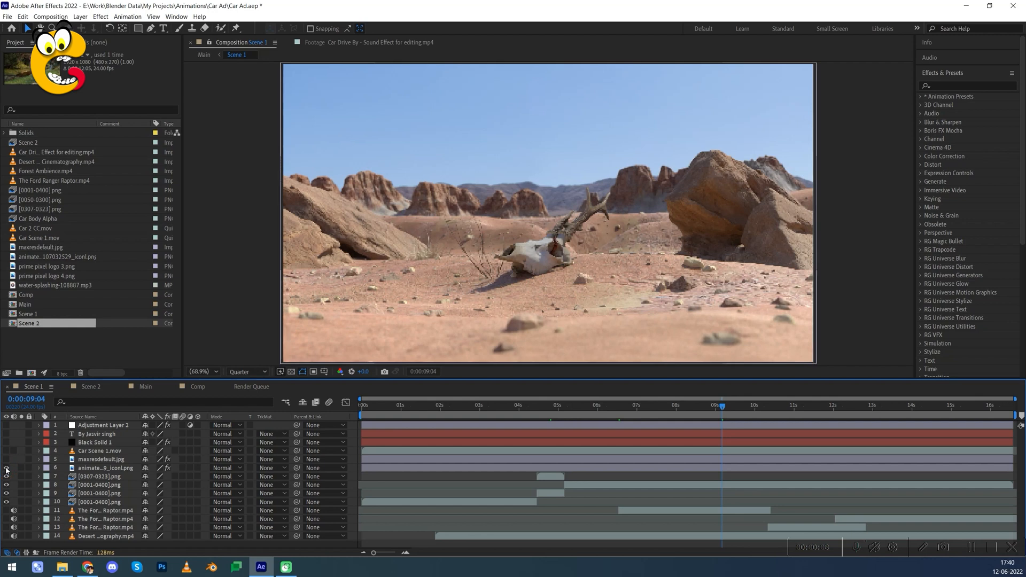
left_click(6, 468)
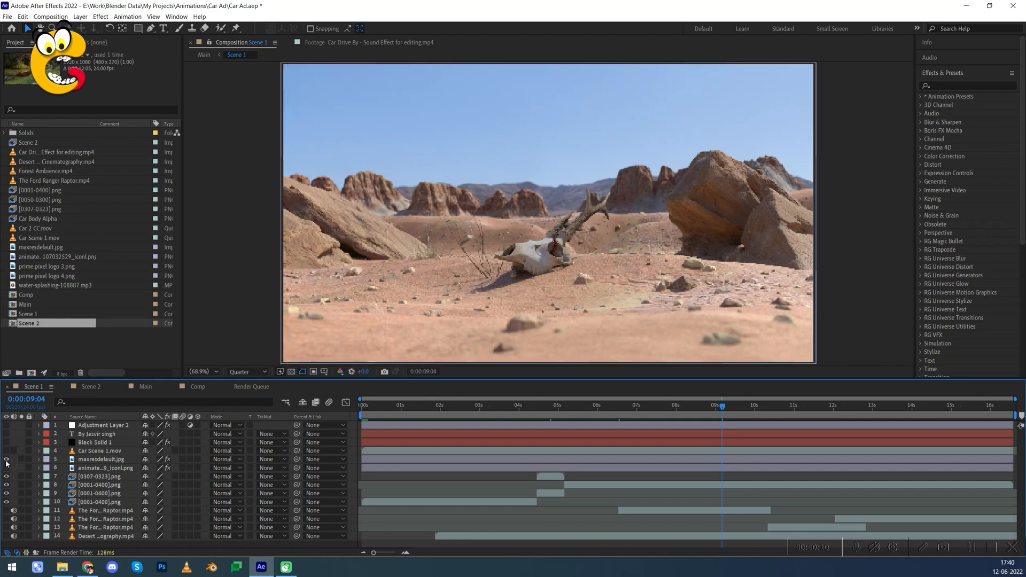
left_click(6, 451)
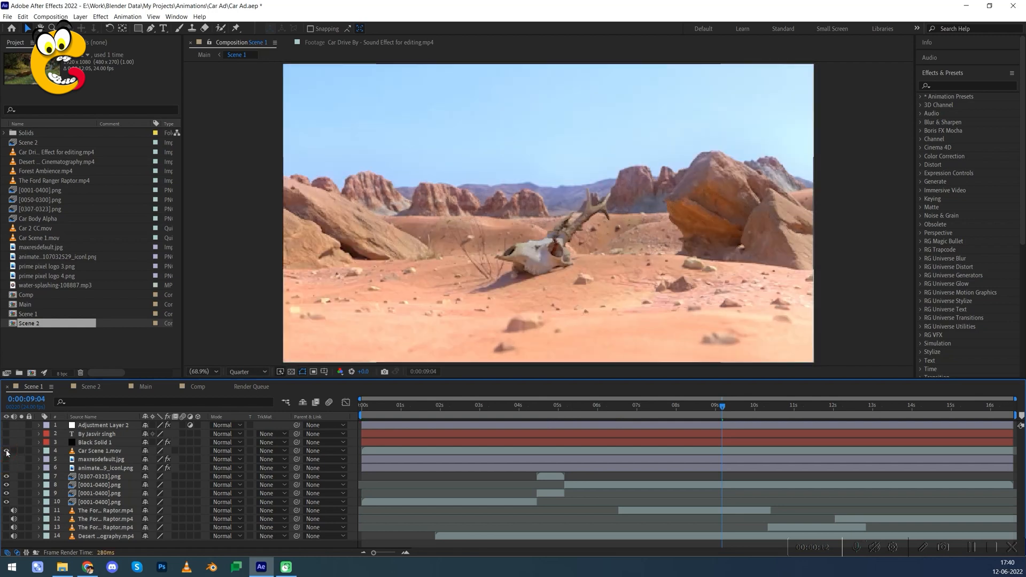
left_click(95, 452)
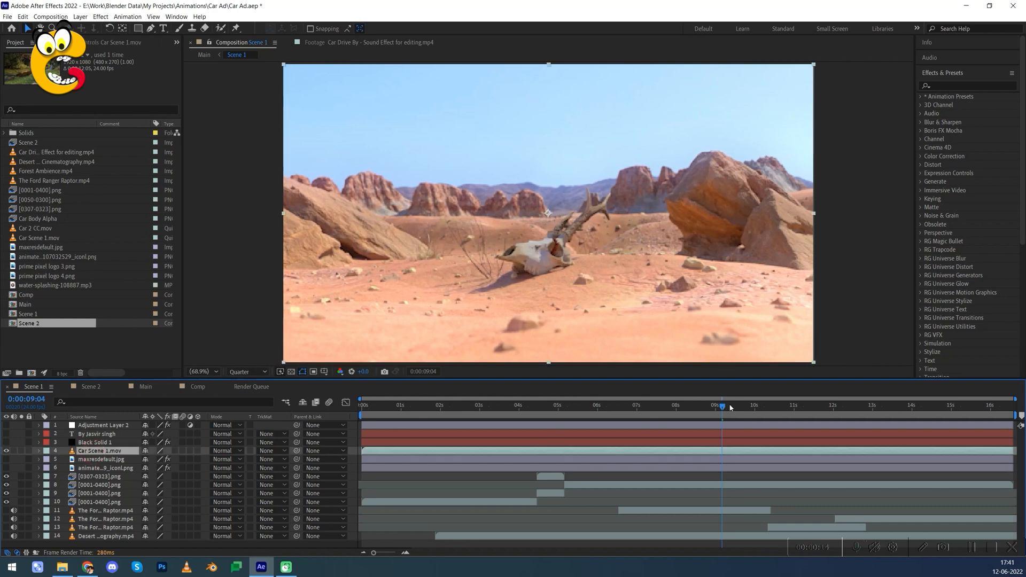
left_click_drag(730, 408, 720, 408)
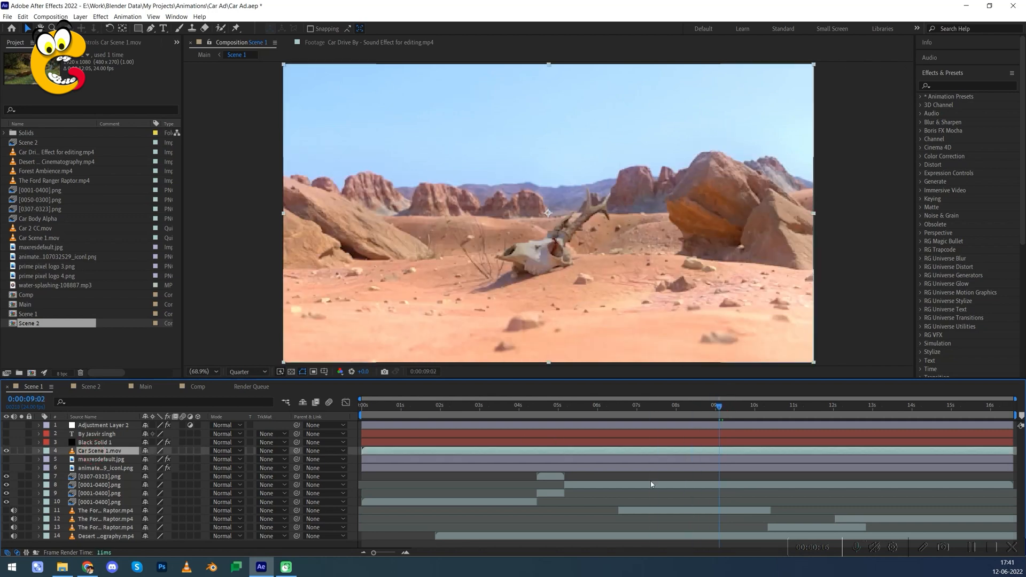
- Make the Black Solid 1 letterbox layer visible and move the playhead to 0:00:08:22
left_click(2, 444)
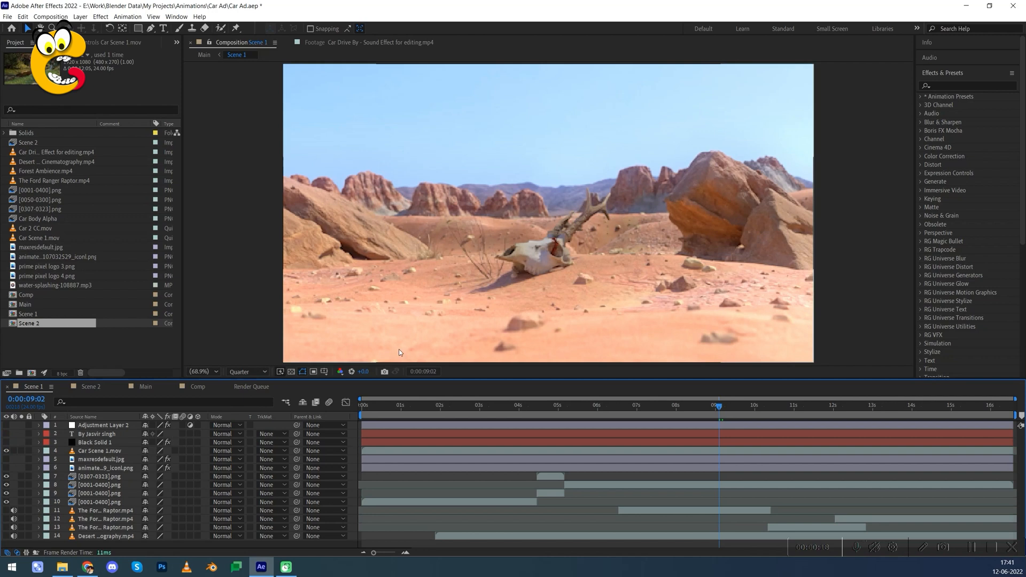
left_click(7, 443)
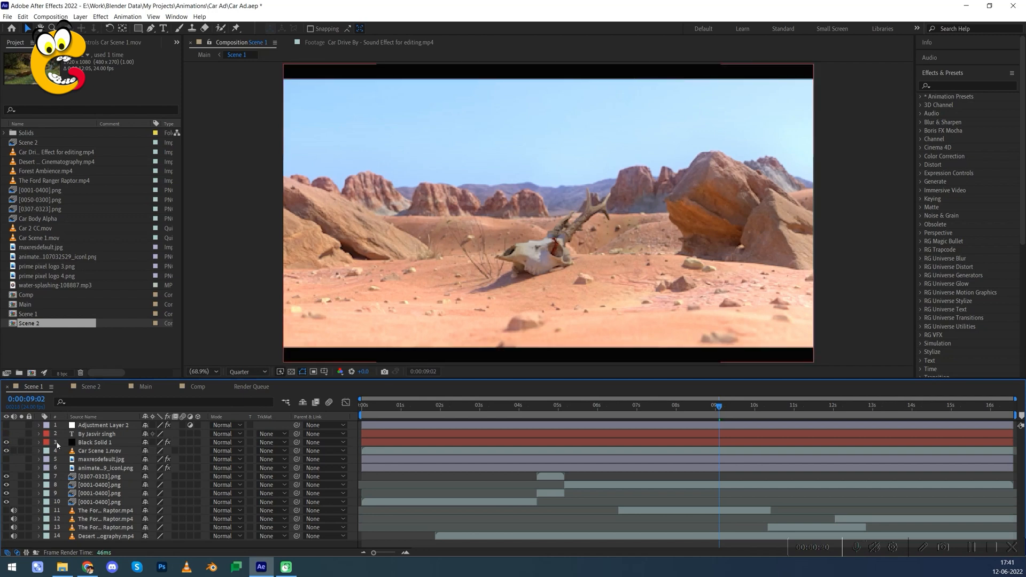
left_click_drag(716, 406, 713, 407)
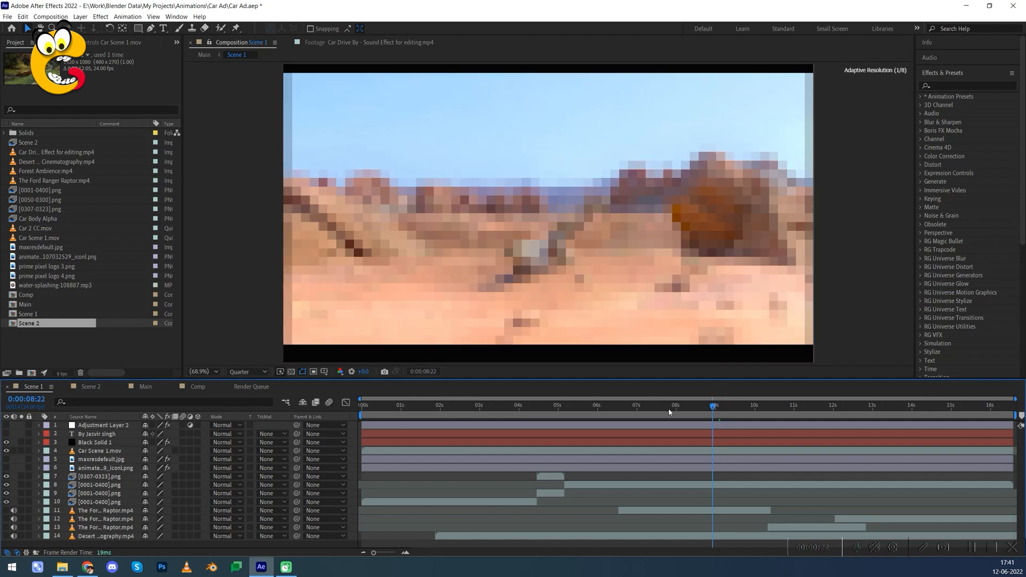
- Toggle Adjustment Layer 2 and leave it visible, then set the composition preview resolution to Full
left_click(6, 426)
left_click(7, 427)
left_click(7, 427)
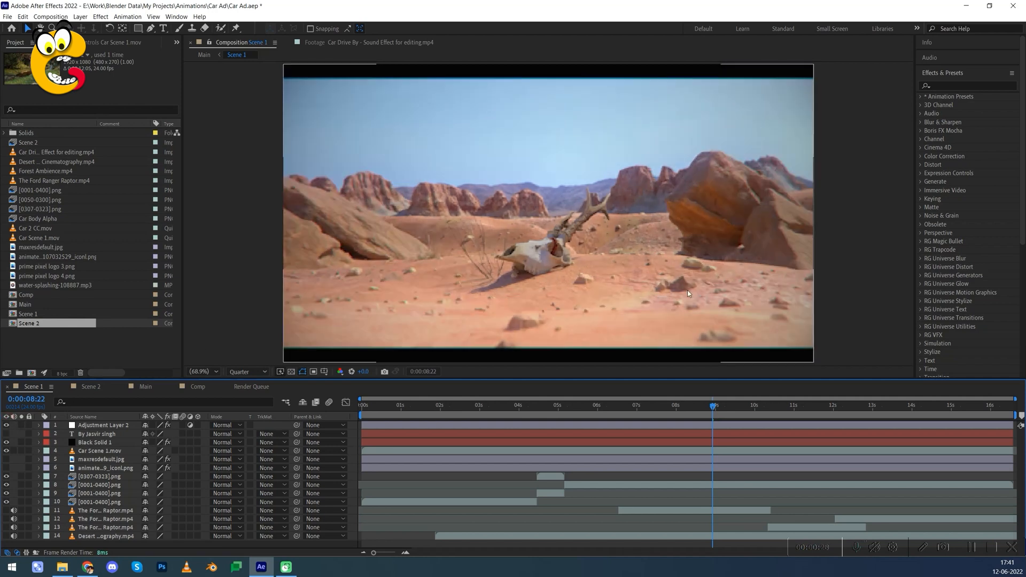
left_click(248, 371)
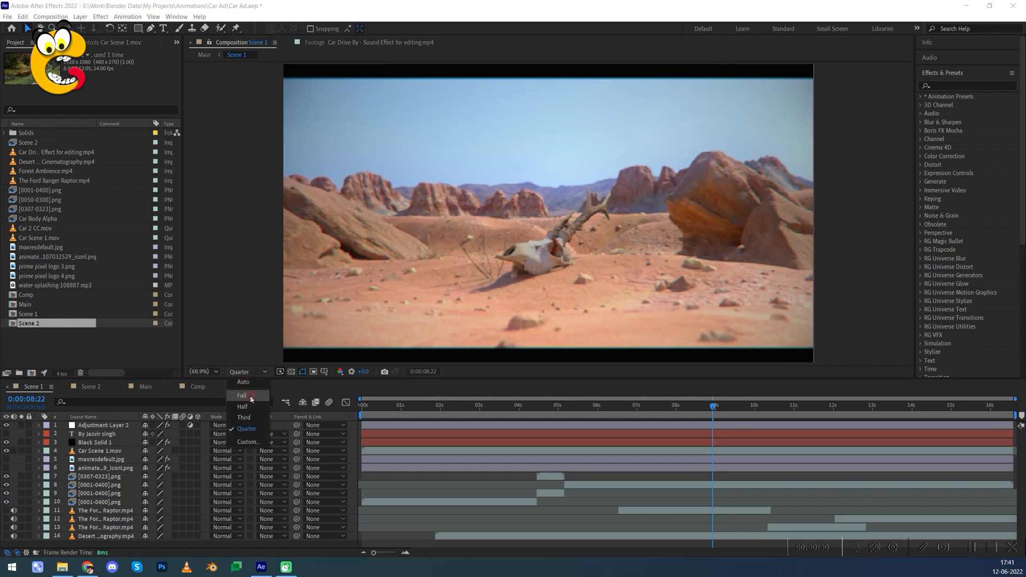
left_click(246, 397)
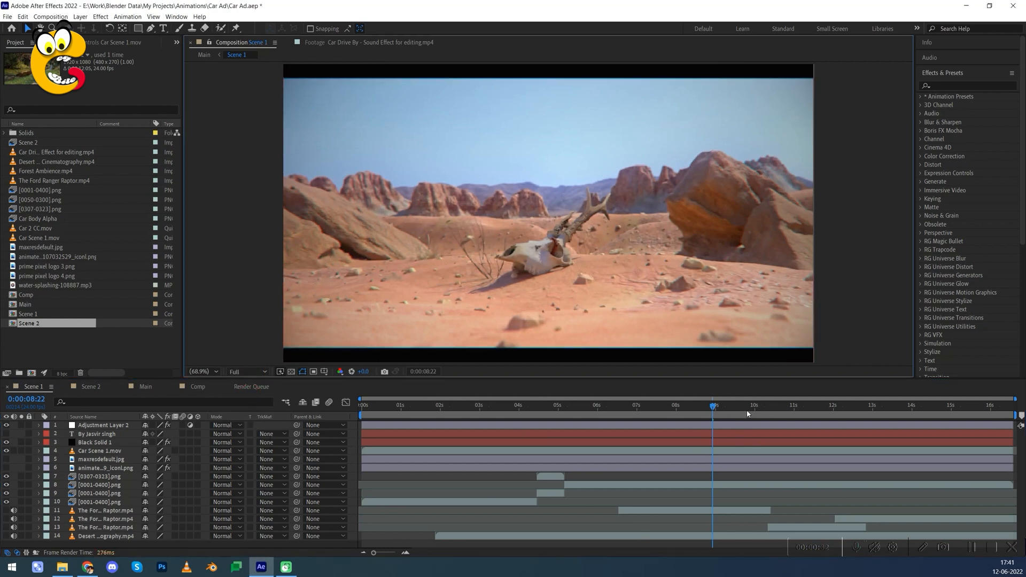
- Open the Main composition, scrub through its logo and watermark overlays, and preview it from 0:00:00:21
left_click(144, 387)
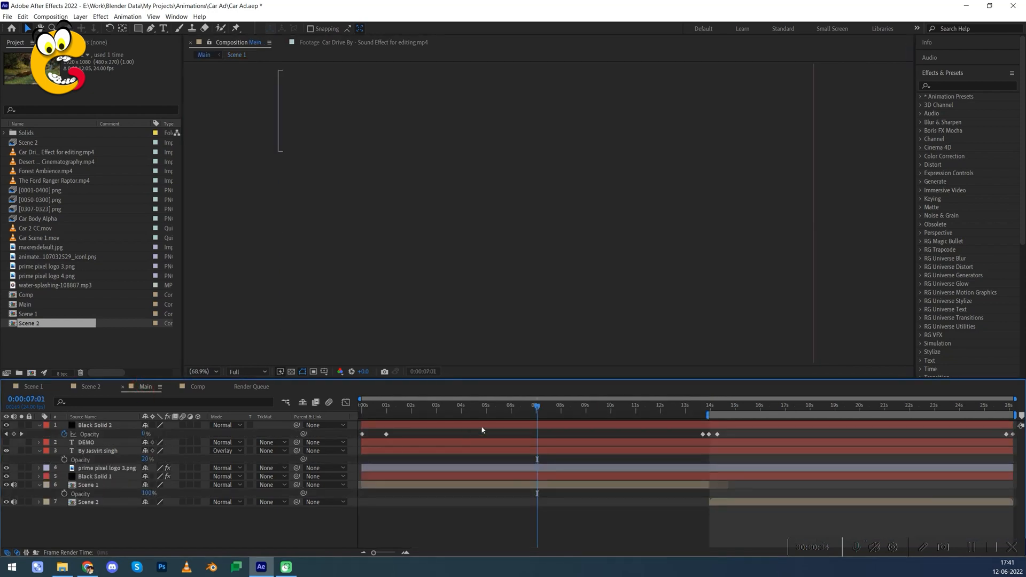
left_click_drag(510, 409, 508, 407)
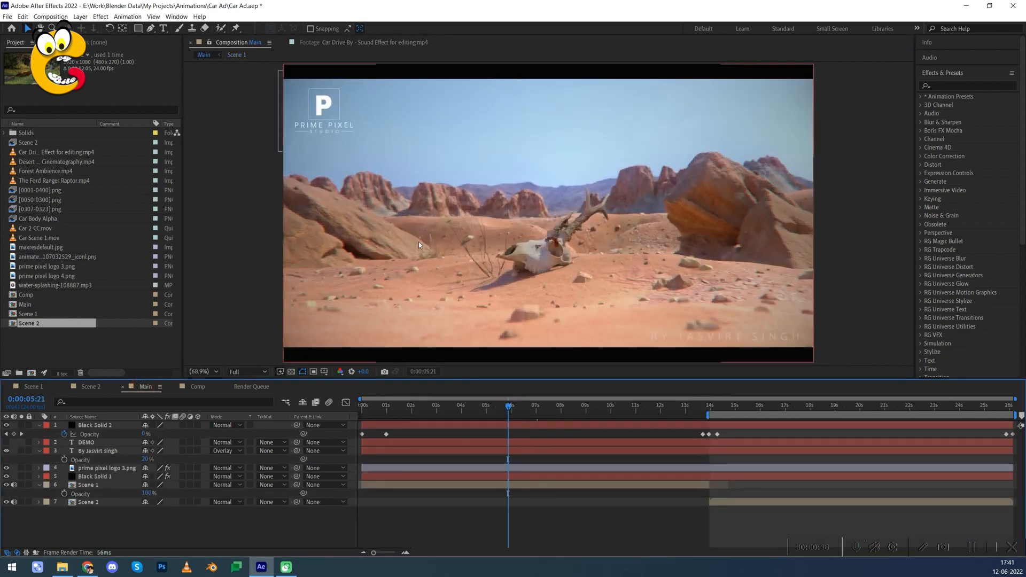
left_click_drag(519, 410, 384, 411)
key("space")
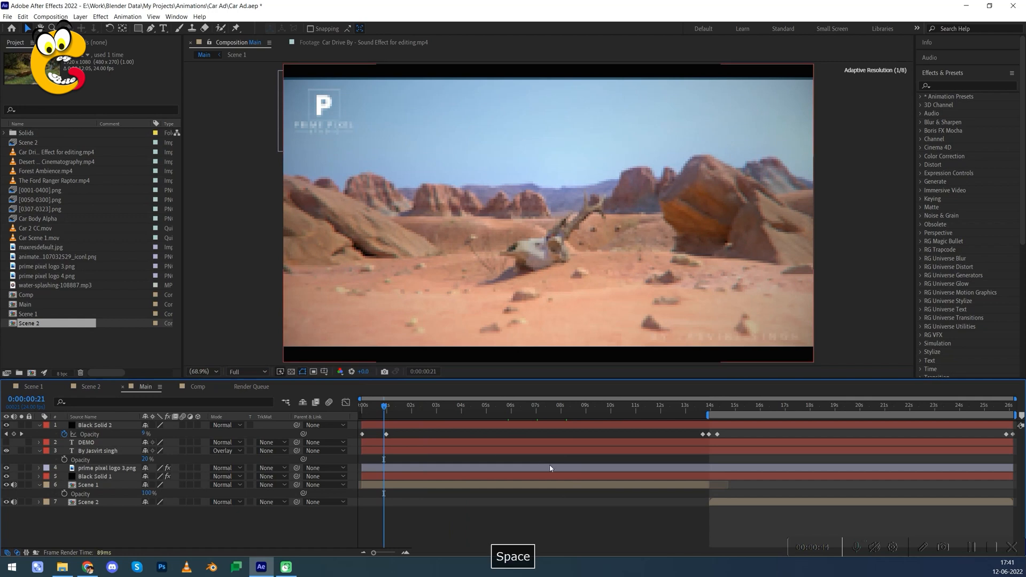
- Return to Scene 1, turn on visibility for sound footage layers 11 to 14 and set the preview resolution to Quarter
left_click(34, 386)
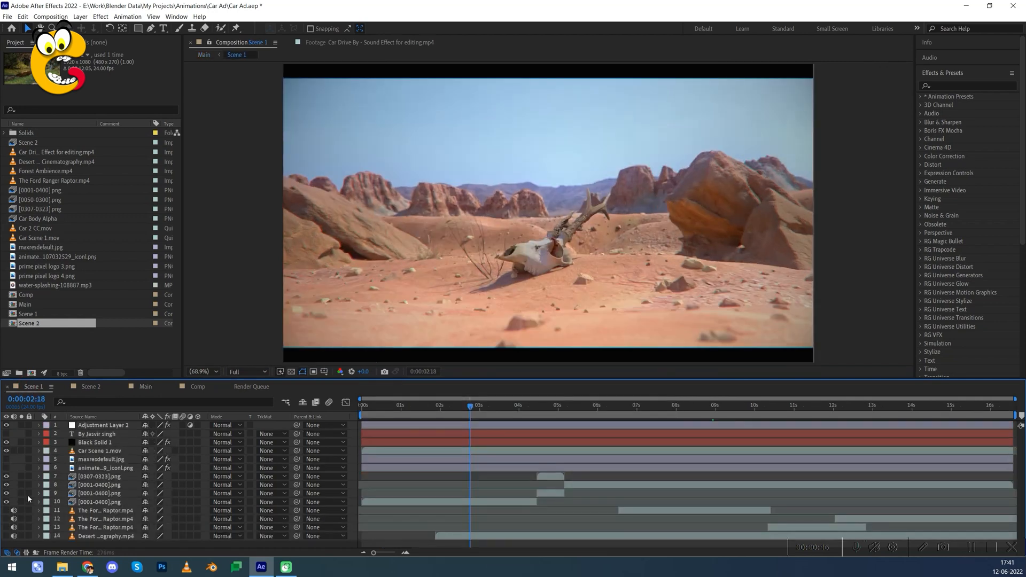
left_click_drag(8, 528, 8, 535)
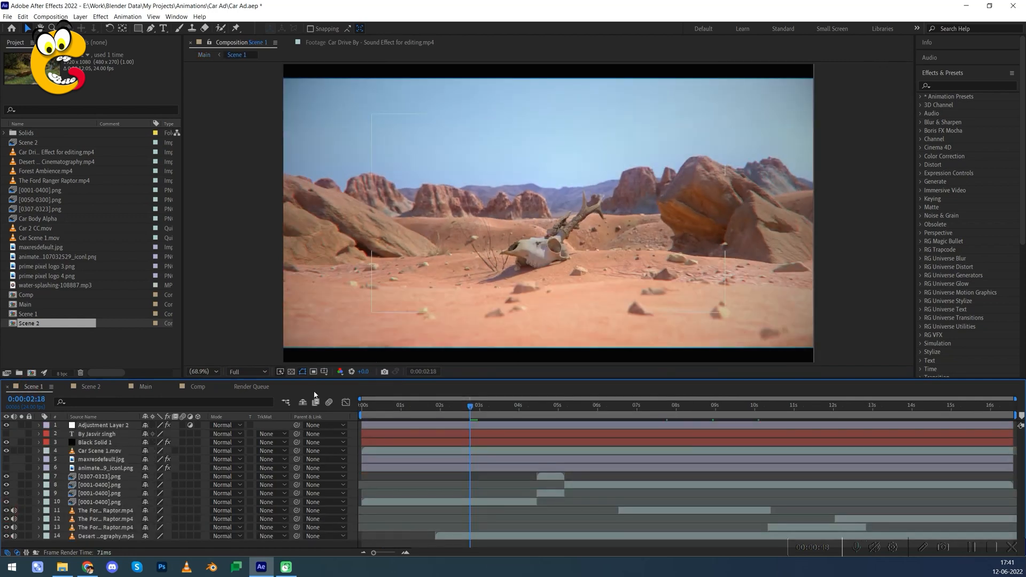
left_click(261, 373)
left_click(240, 437)
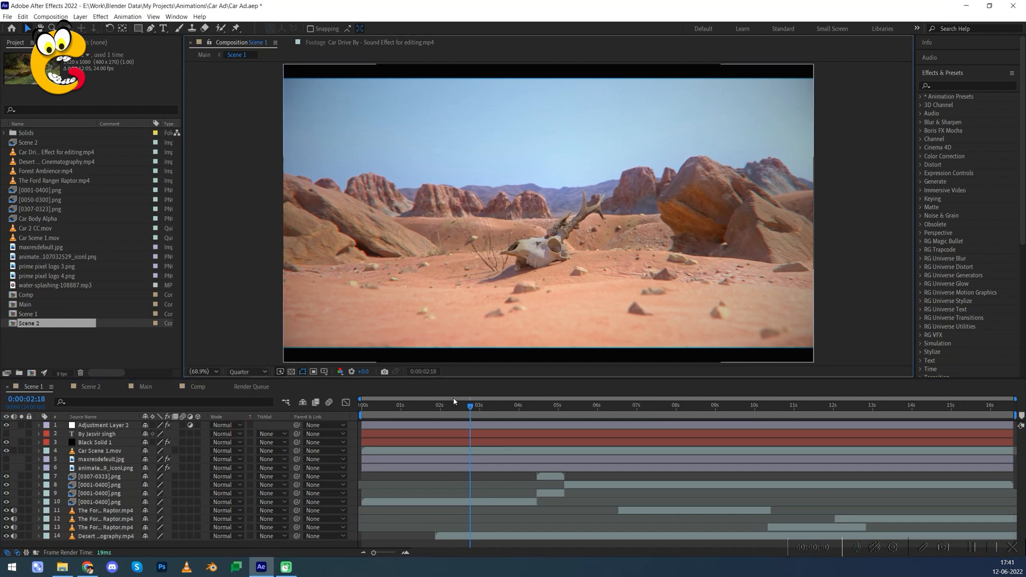
- Preview Scene 1 from its first frame, and scrub through the shot to 0:00:07:00
left_click_drag(470, 406, 362, 408)
key("space")
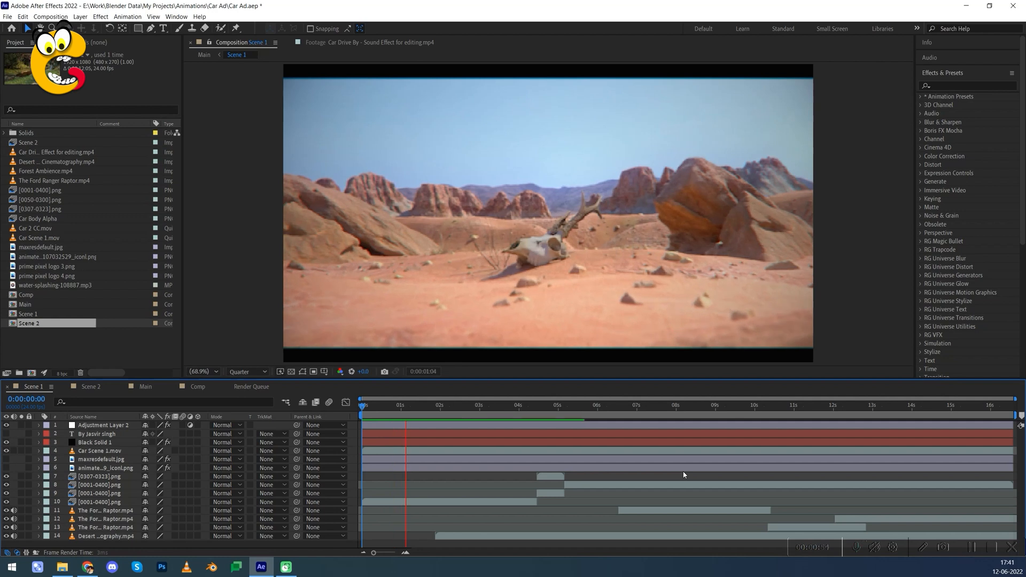
left_click(701, 407)
left_click(553, 407)
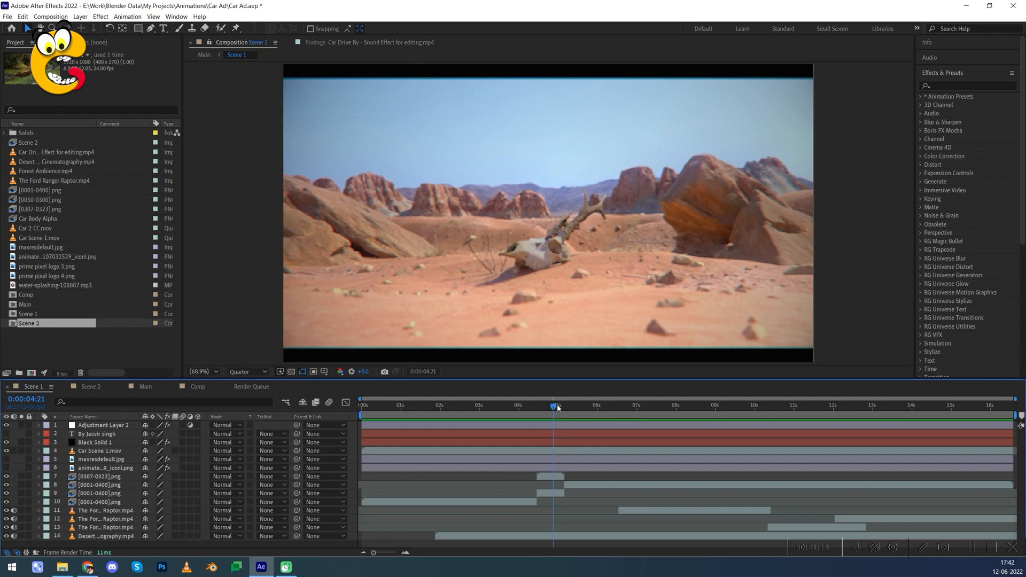
left_click_drag(558, 408, 636, 472)
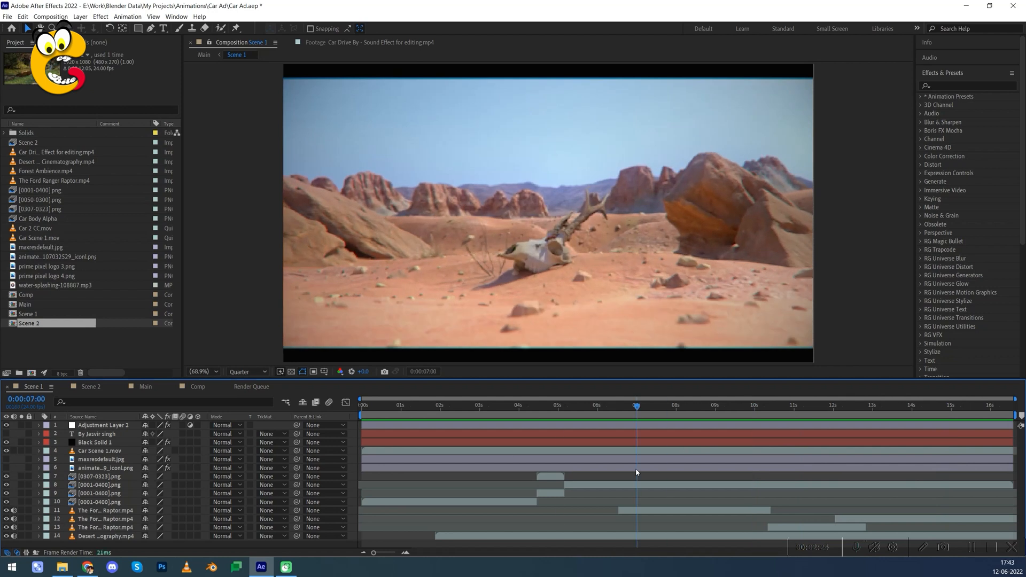
- Open the Scene 2 composition and scrub through the forest car shot to 0:00:06:02
left_click(97, 388)
left_click_drag(460, 411, 571, 416)
left_click(644, 406)
left_click(660, 407)
key("space")
left_click(685, 407)
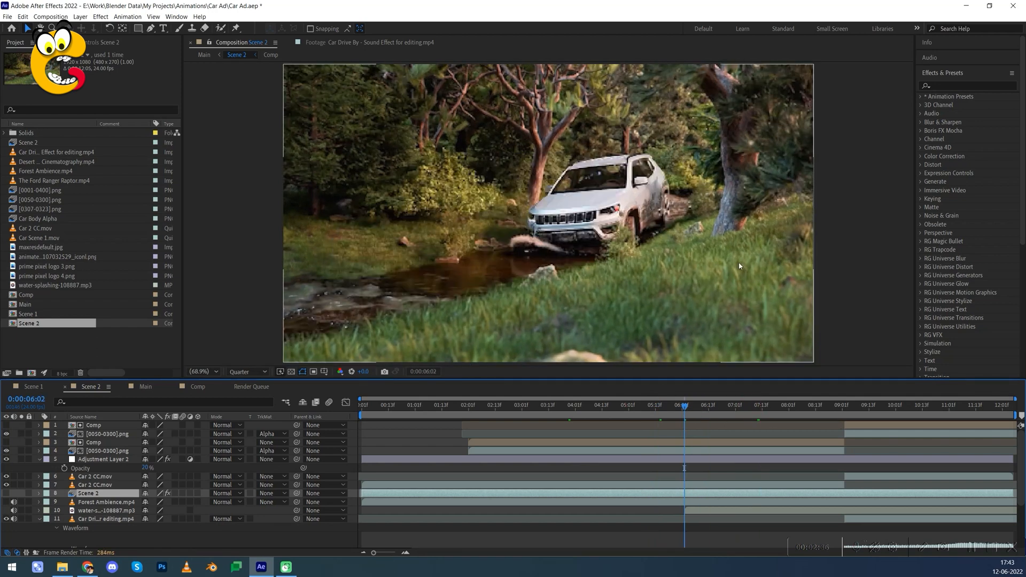
- Examine Scene 2's close-up of the car around 0:00:10:16, and scrub back to the creek shot at 0:00:03:11
left_click_drag(875, 408, 929, 409)
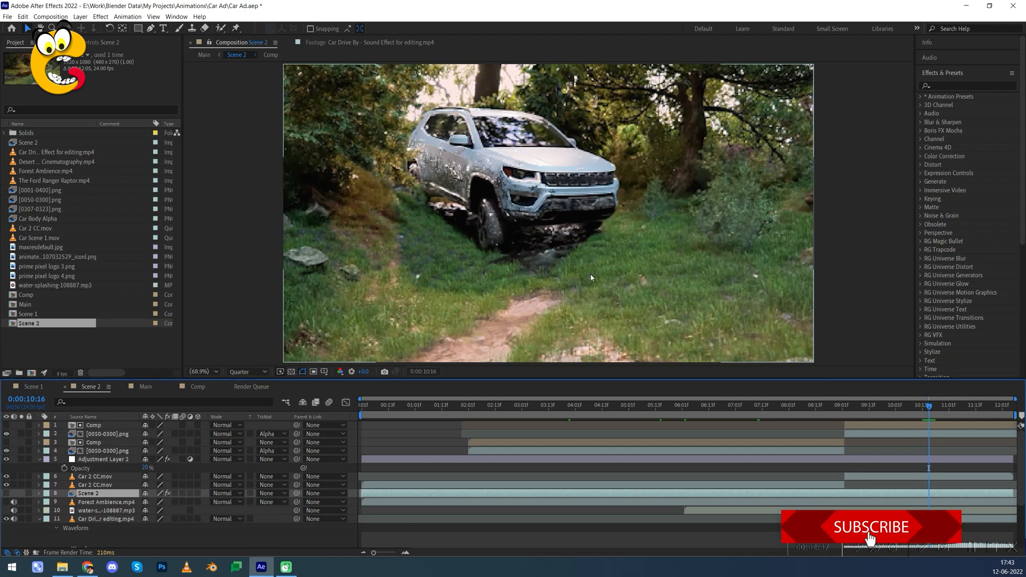
left_click(927, 408)
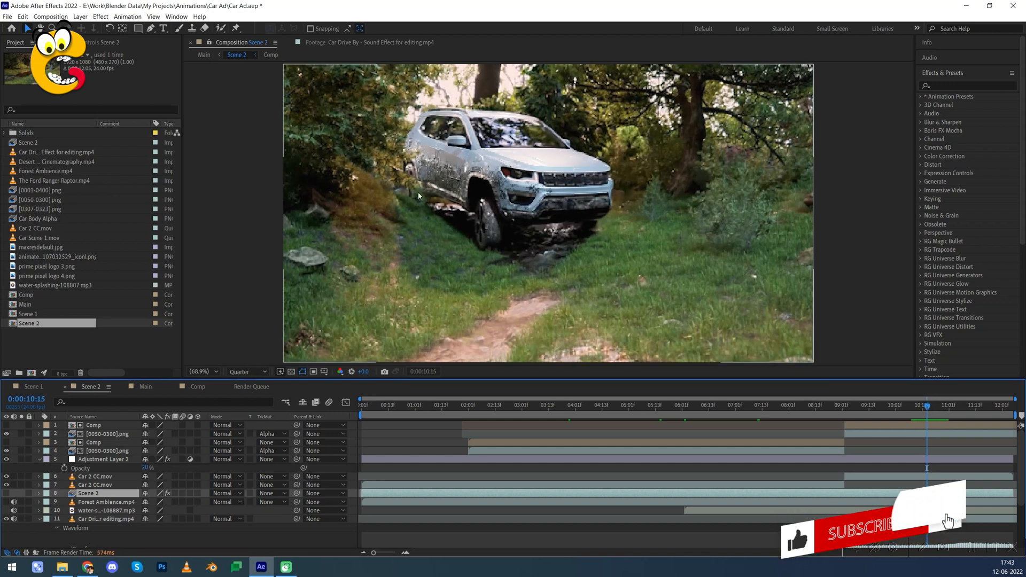
left_click(934, 408)
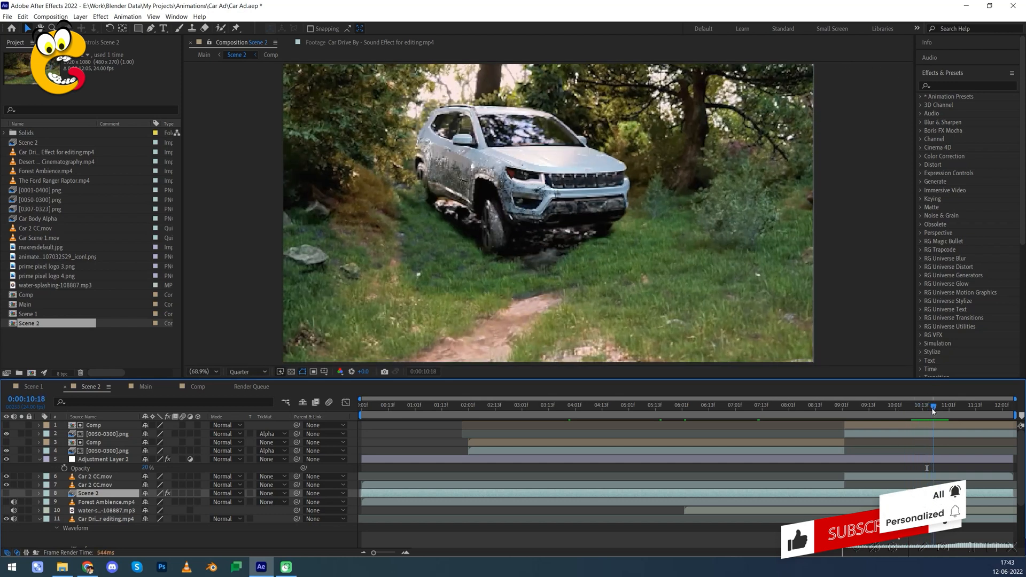
left_click_drag(934, 408, 507, 408)
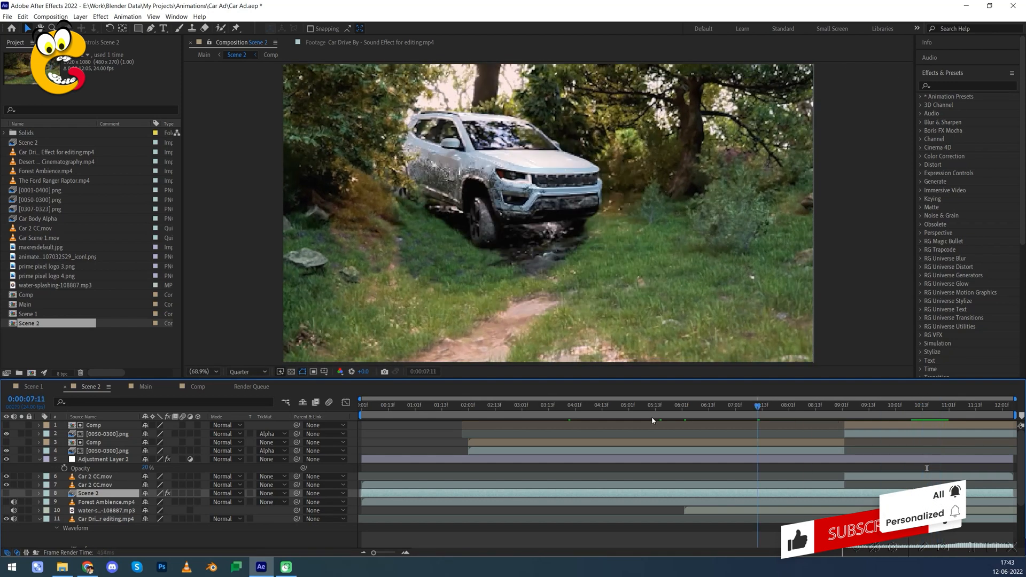
left_click(544, 408)
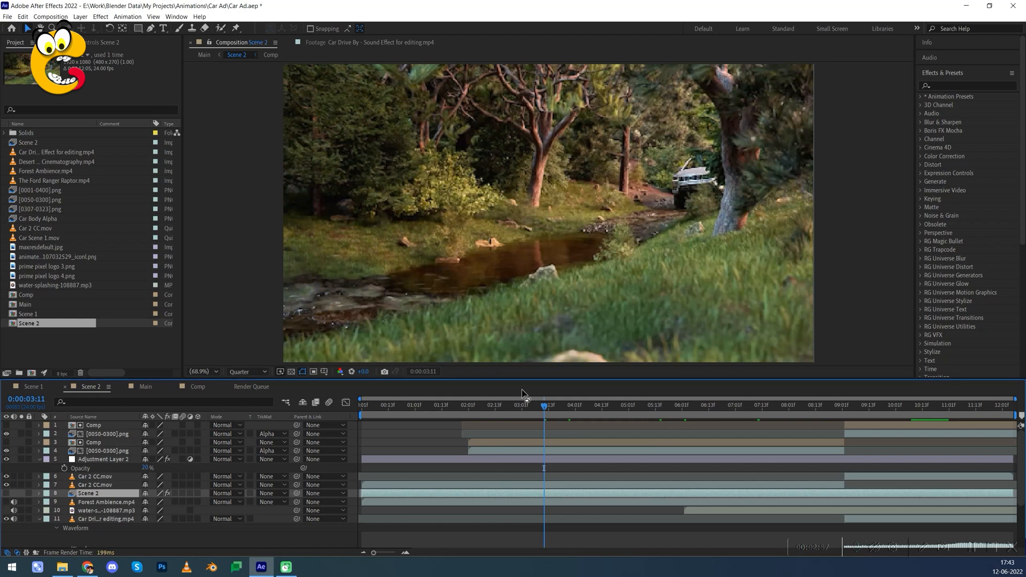